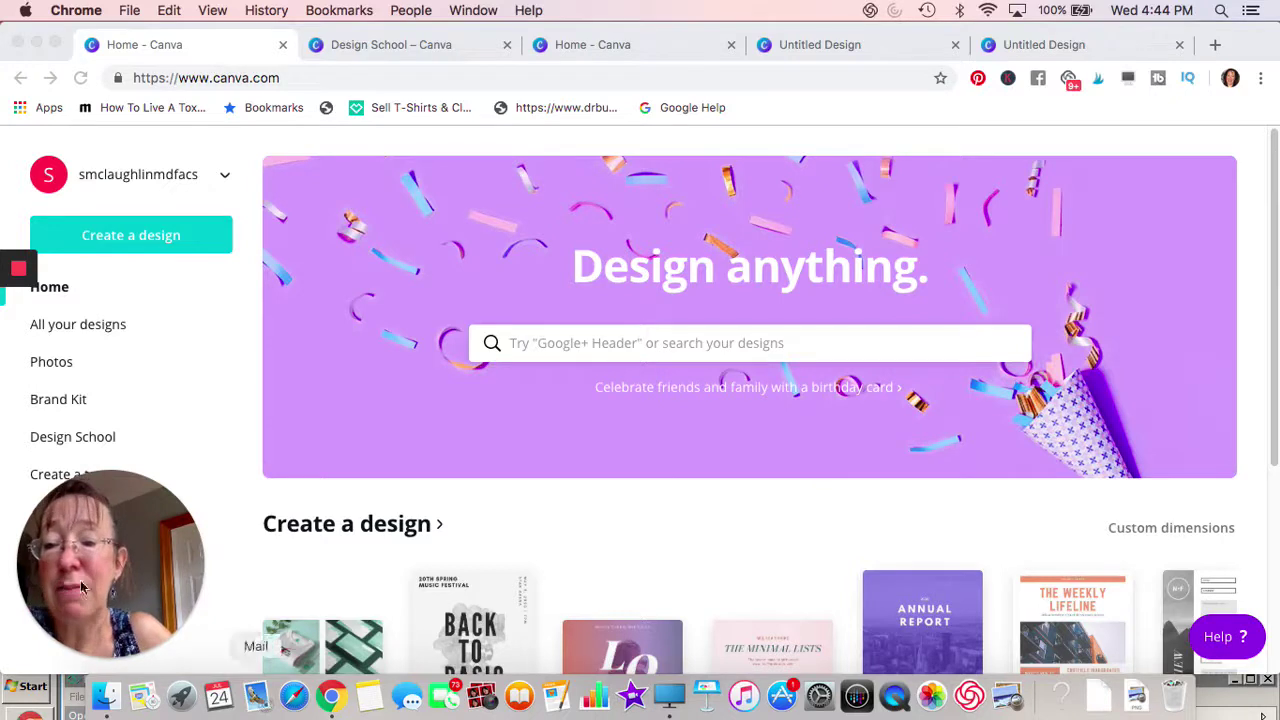
Step: Open the overview of all your designs
left_click_drag(224, 556, 1170, 550)
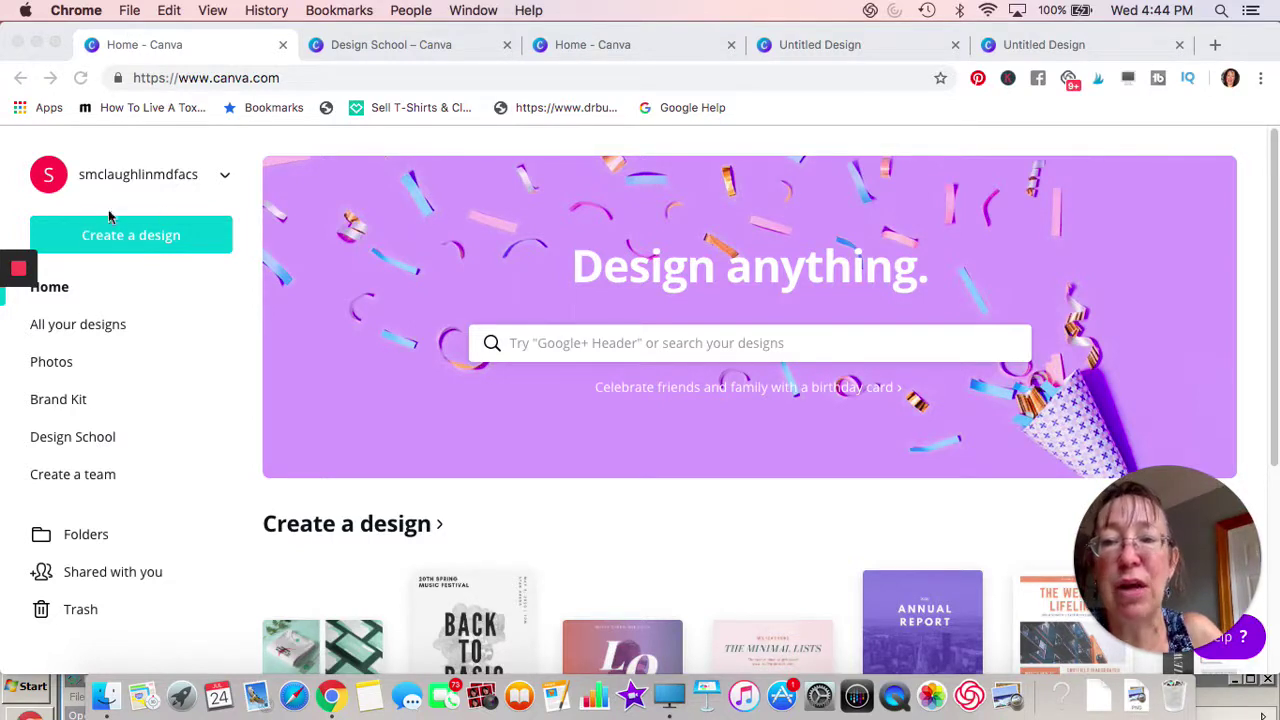
left_click(96, 333)
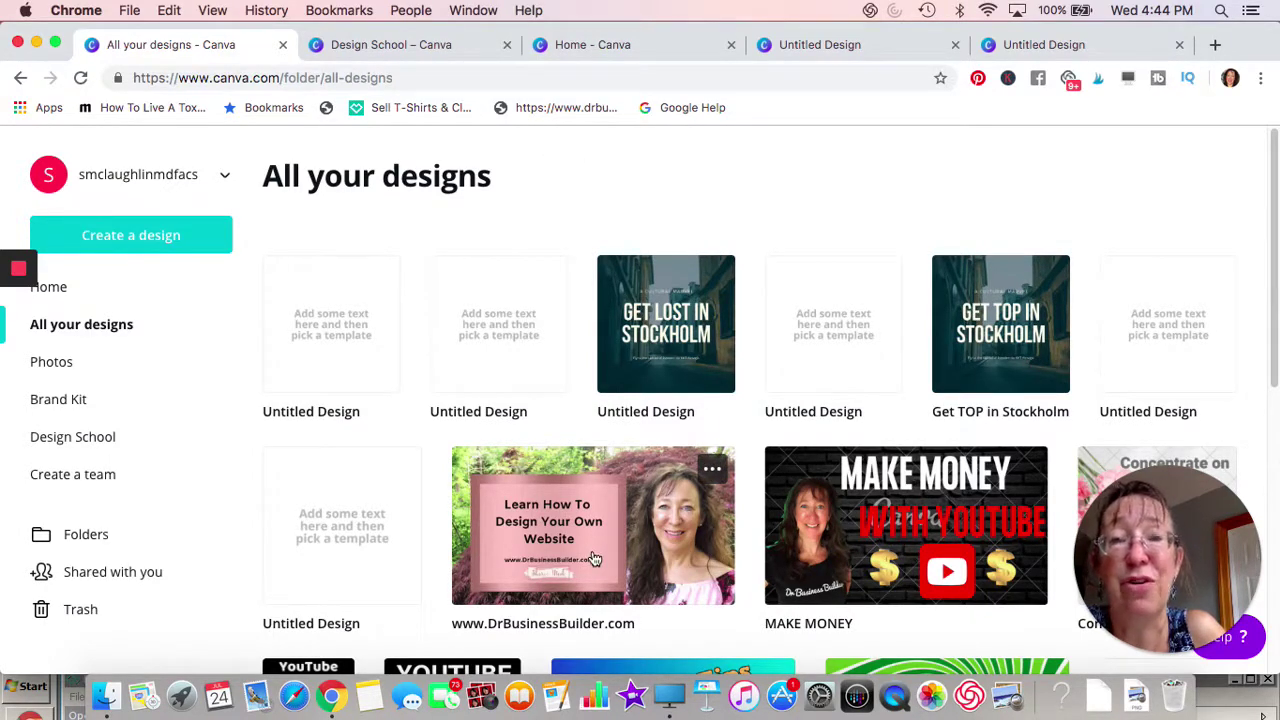
Step: Open the photo library and browse the trending photos
left_click(70, 369)
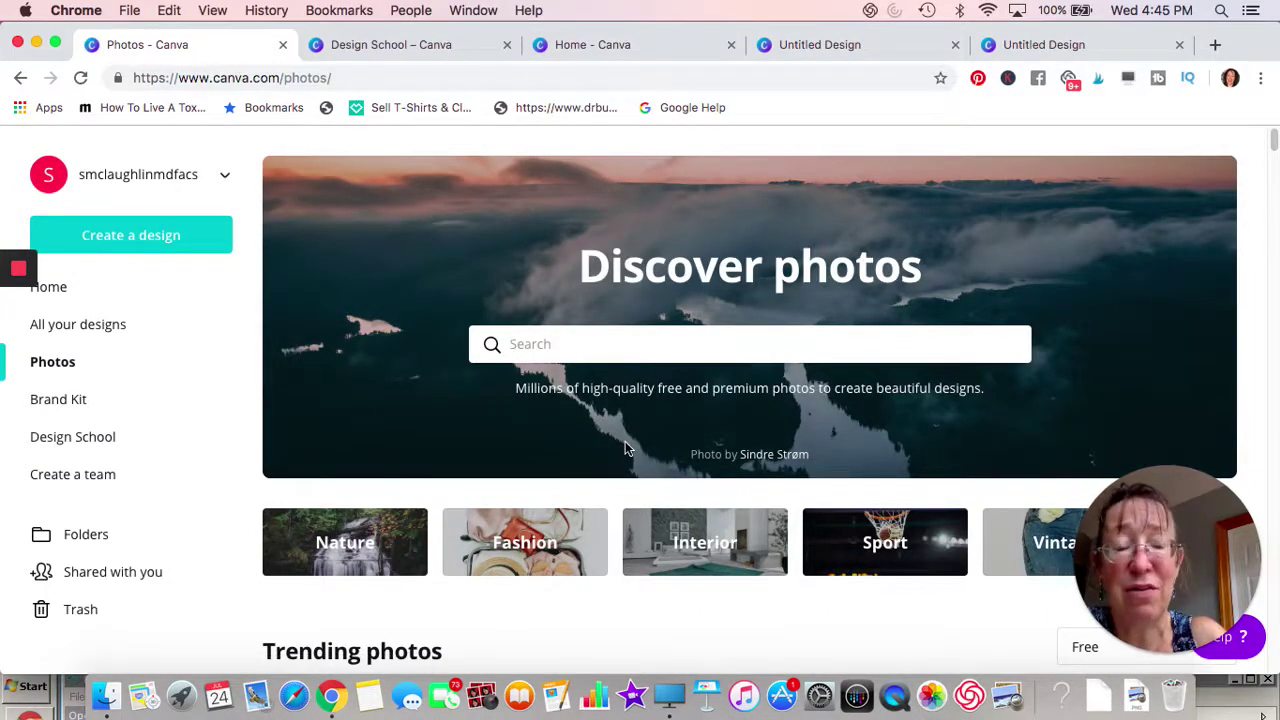
scroll(625, 447, "down", 5)
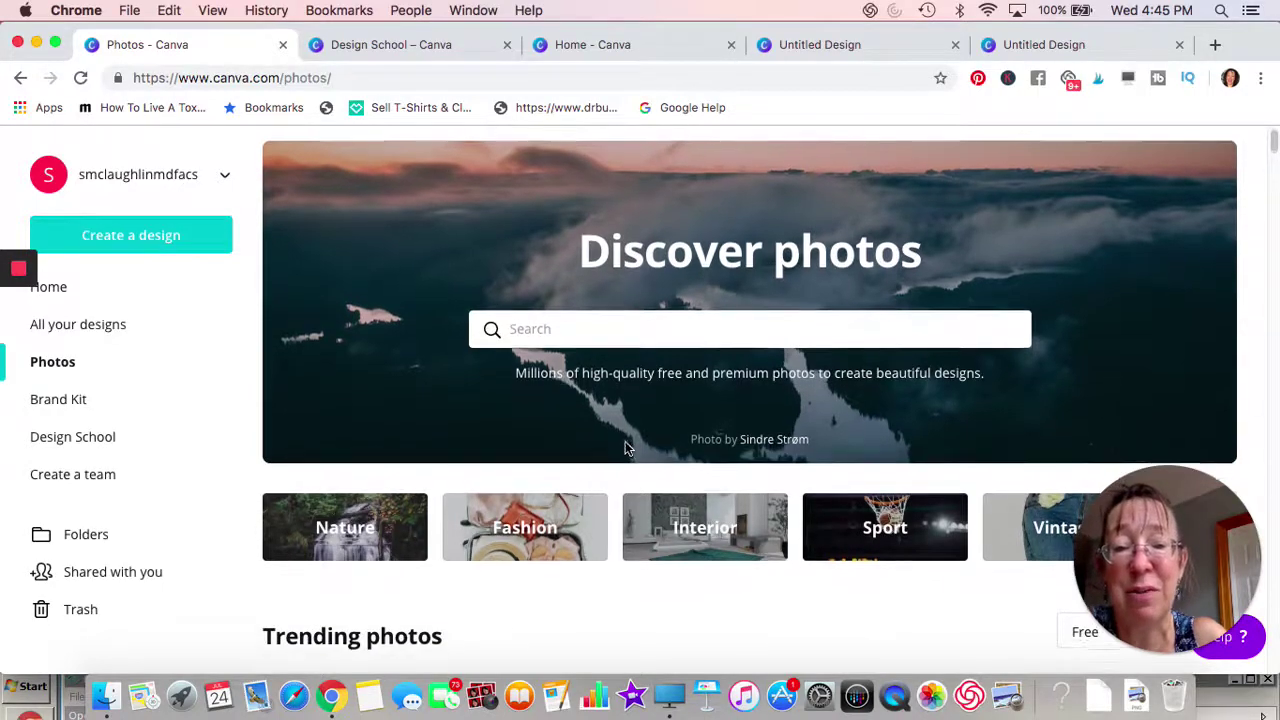
scroll(625, 447, "down", 6)
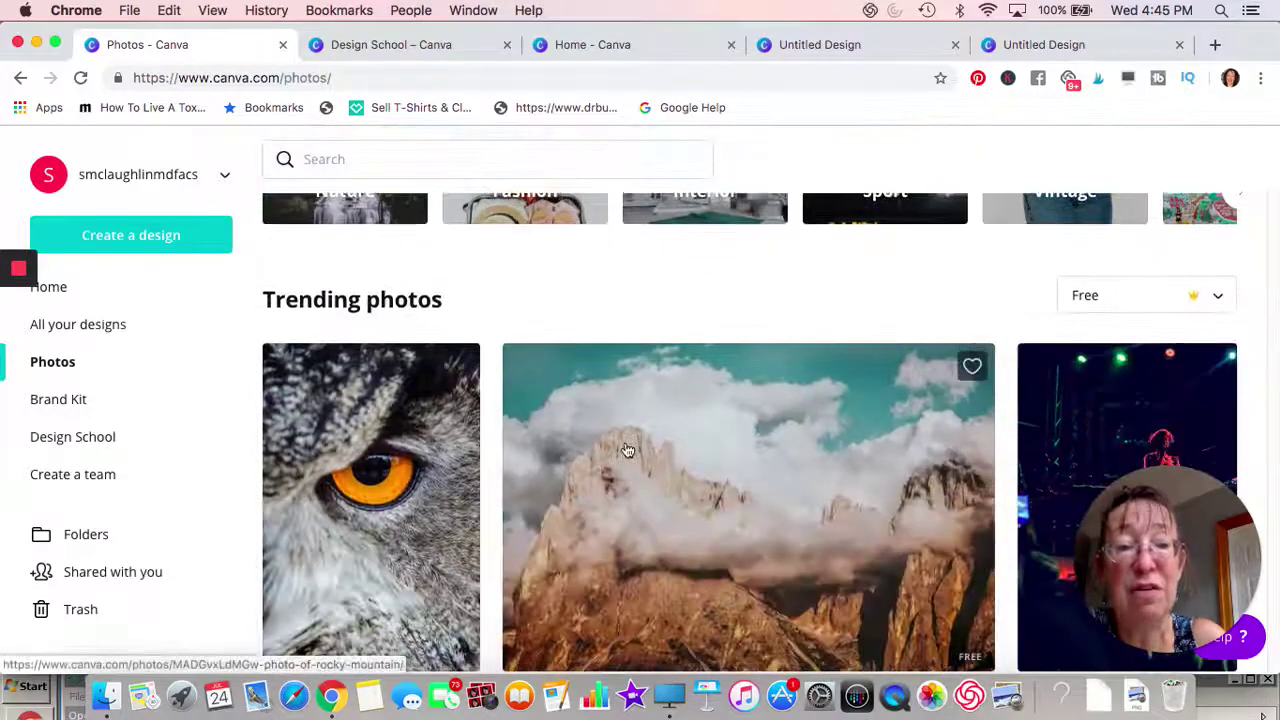
scroll(625, 450, "down", 5)
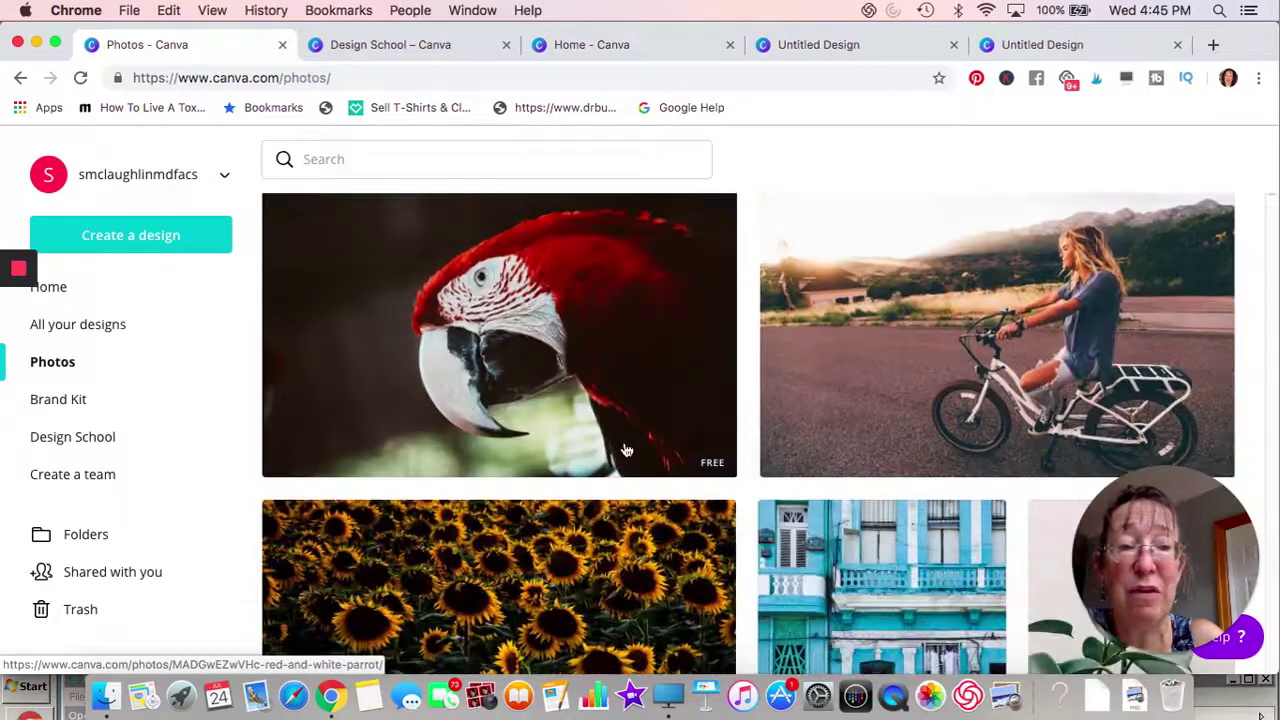
scroll(627, 450, "down", 4)
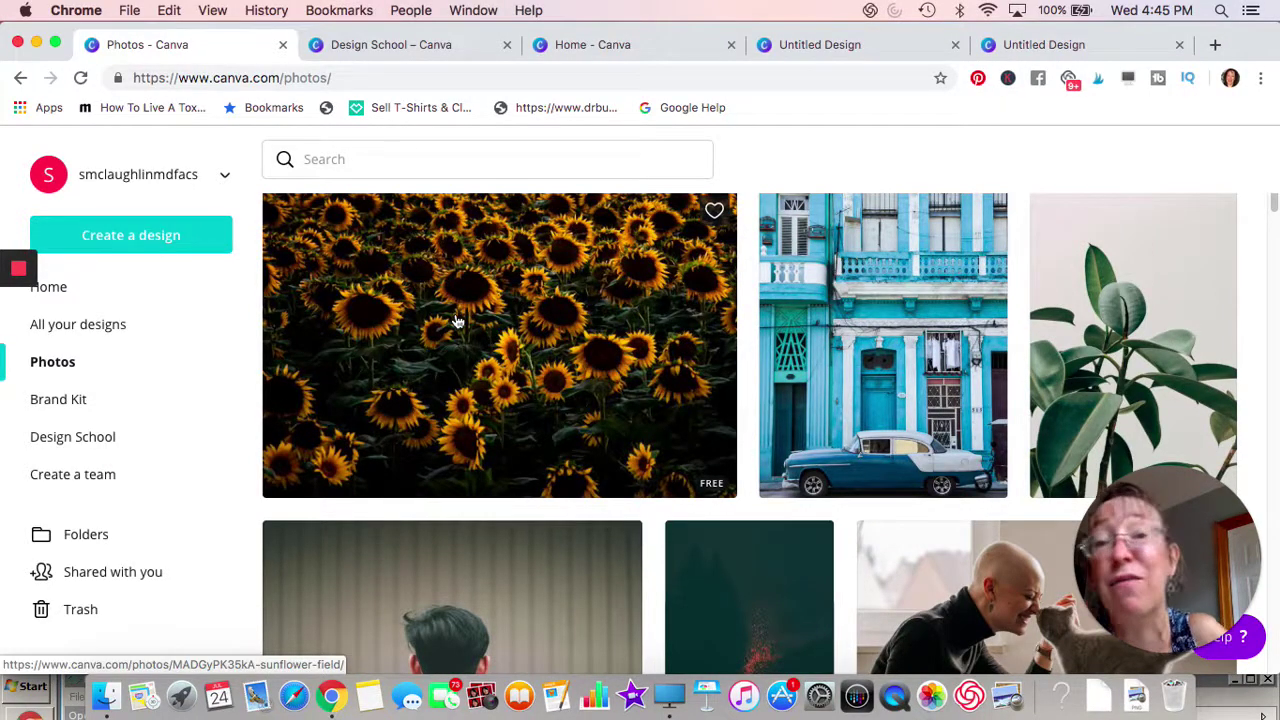
scroll(456, 321, "down", 5)
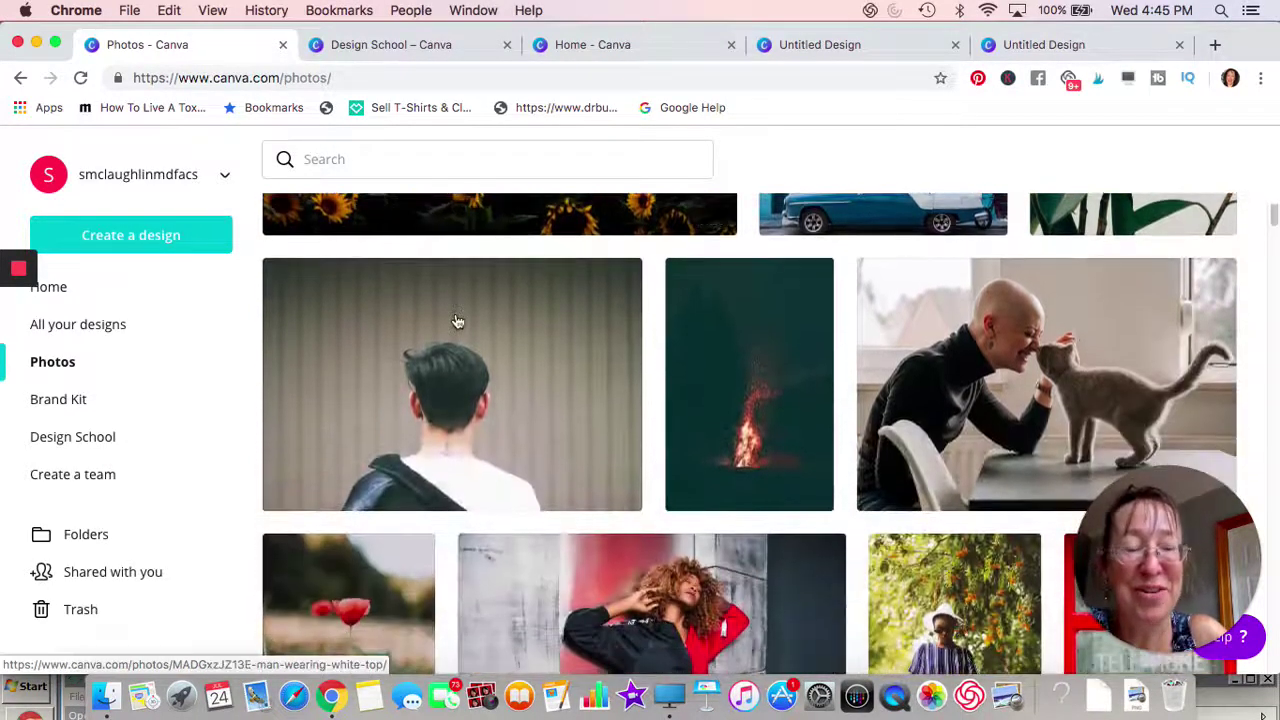
scroll(456, 321, "down", 5)
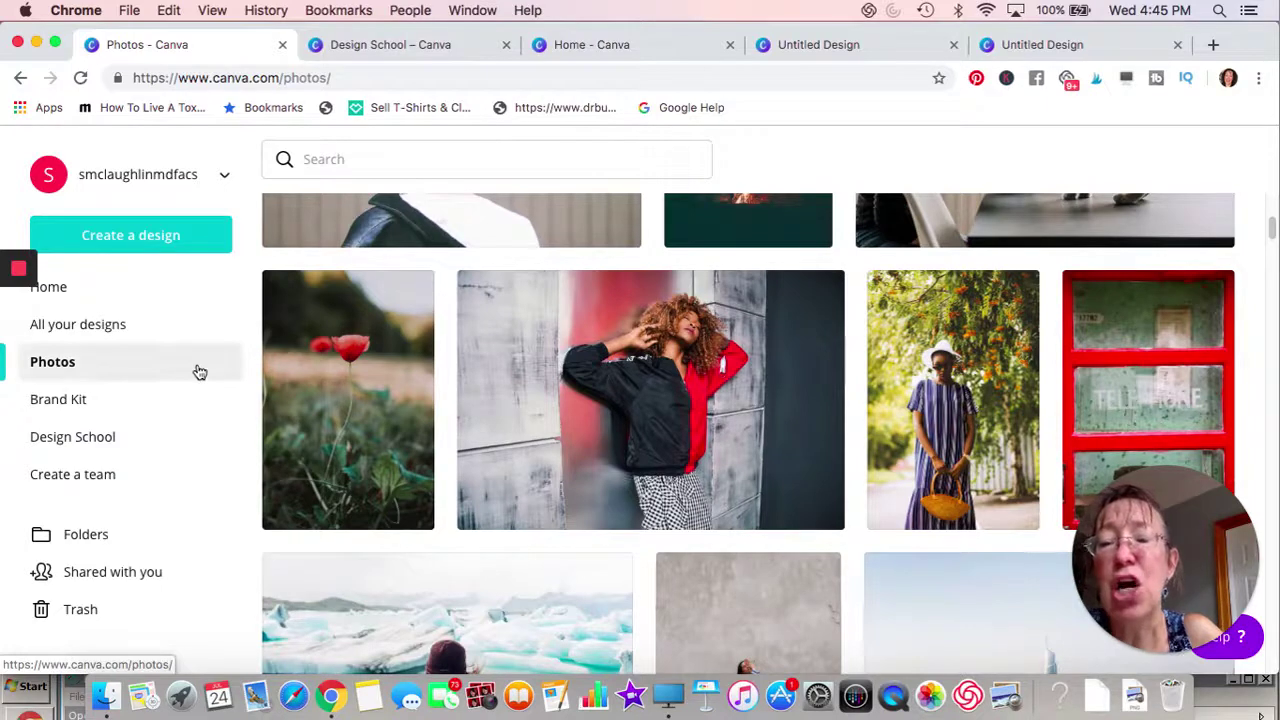
Step: Open the Brand Kit and review its brand colors, fonts, logos and uploaded fonts
left_click(56, 408)
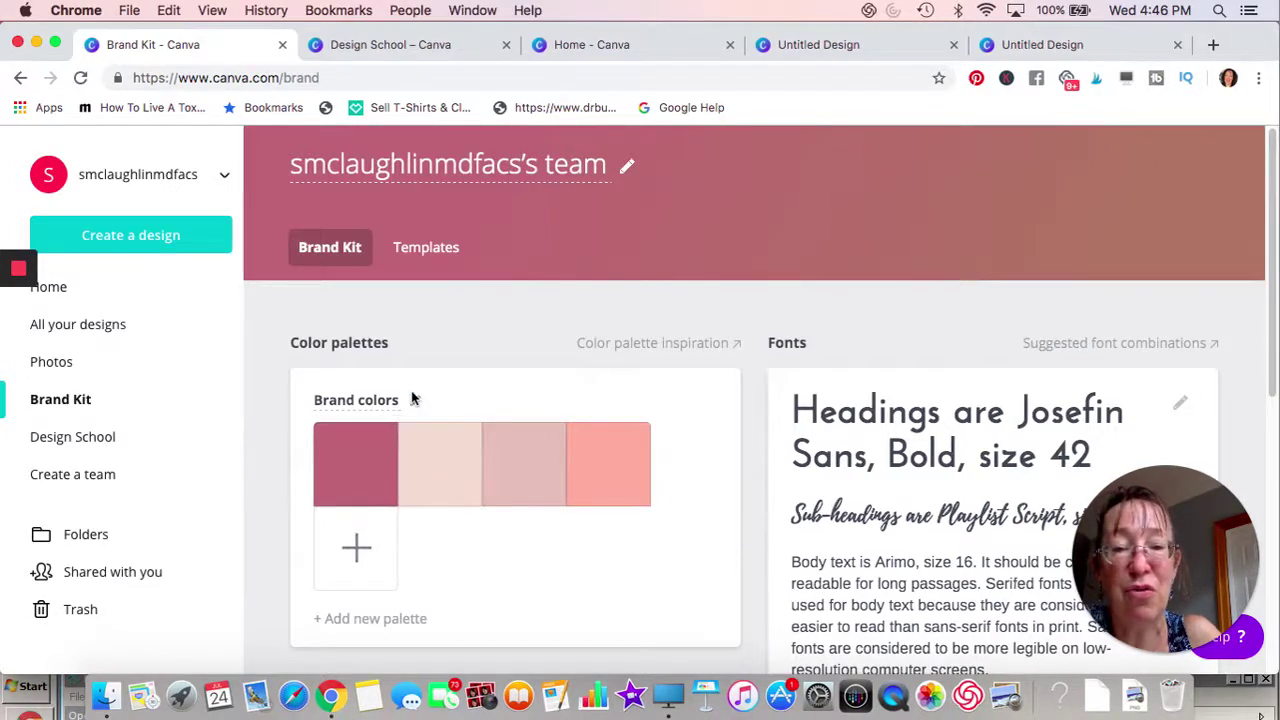
left_click_drag(356, 459, 673, 472)
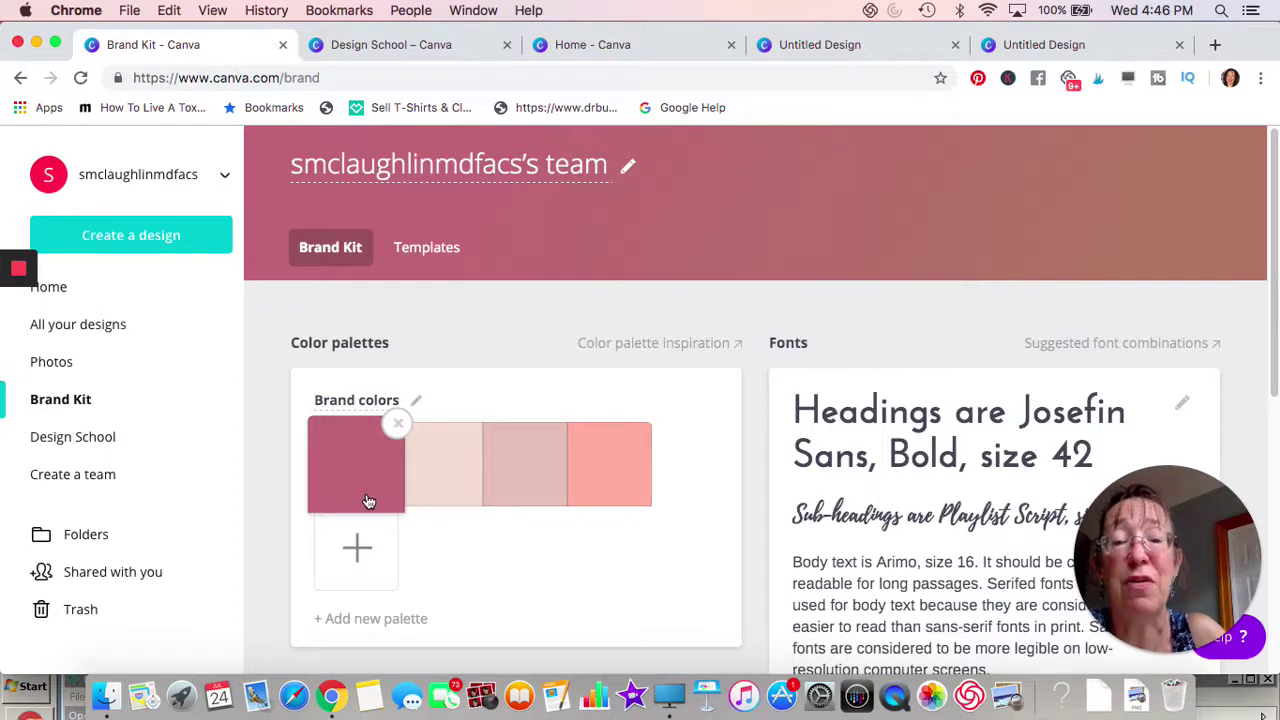
scroll(366, 500, "down", 3)
scroll(366, 500, "up", 2)
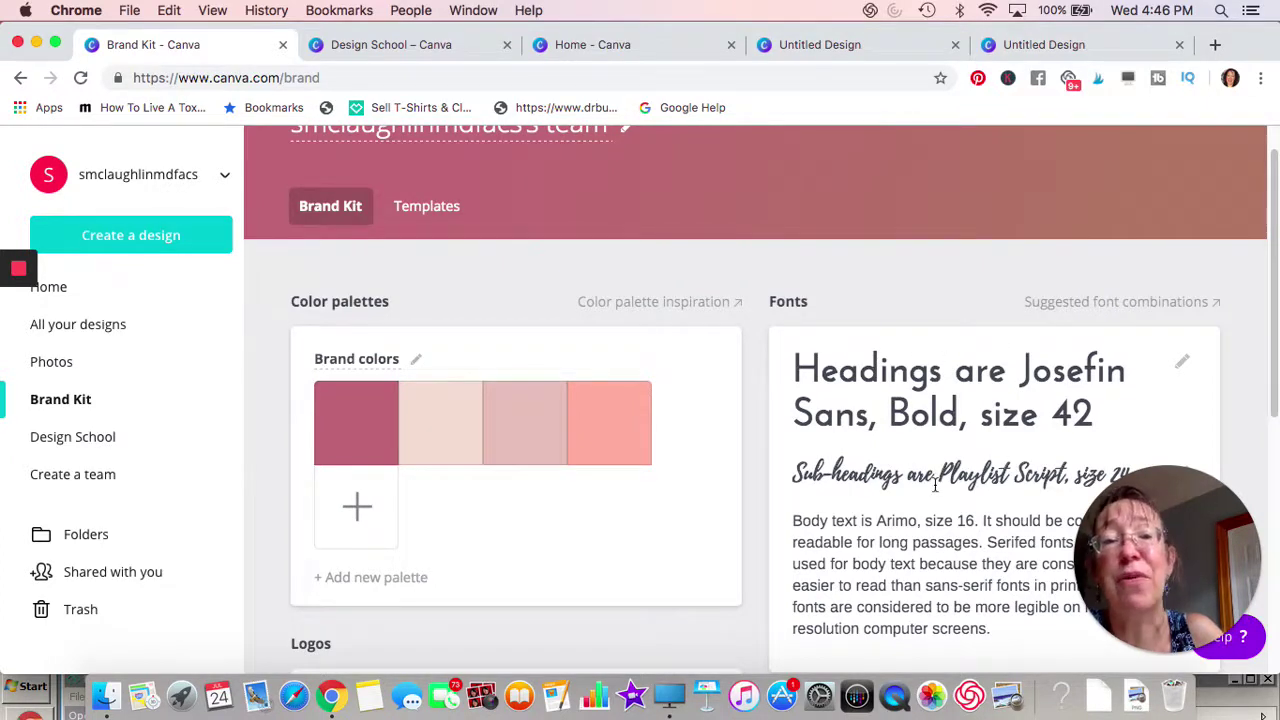
scroll(935, 485, "down", 5)
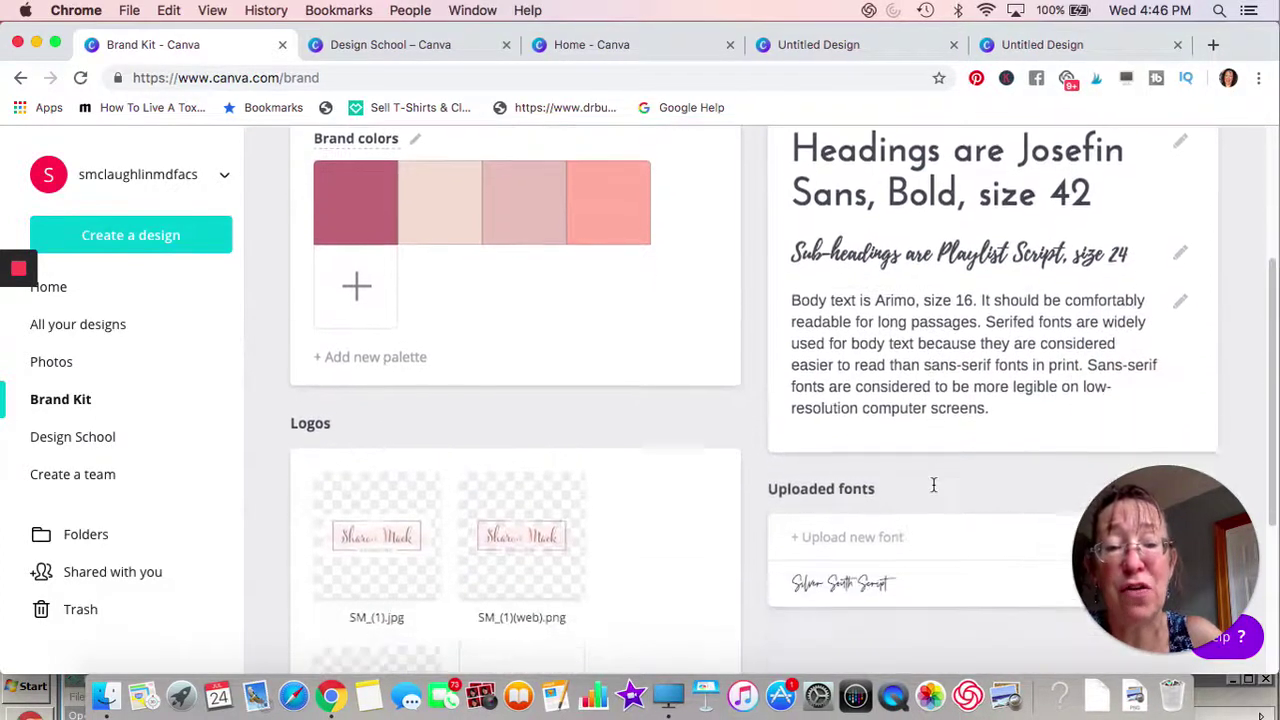
scroll(935, 490, "down", 1)
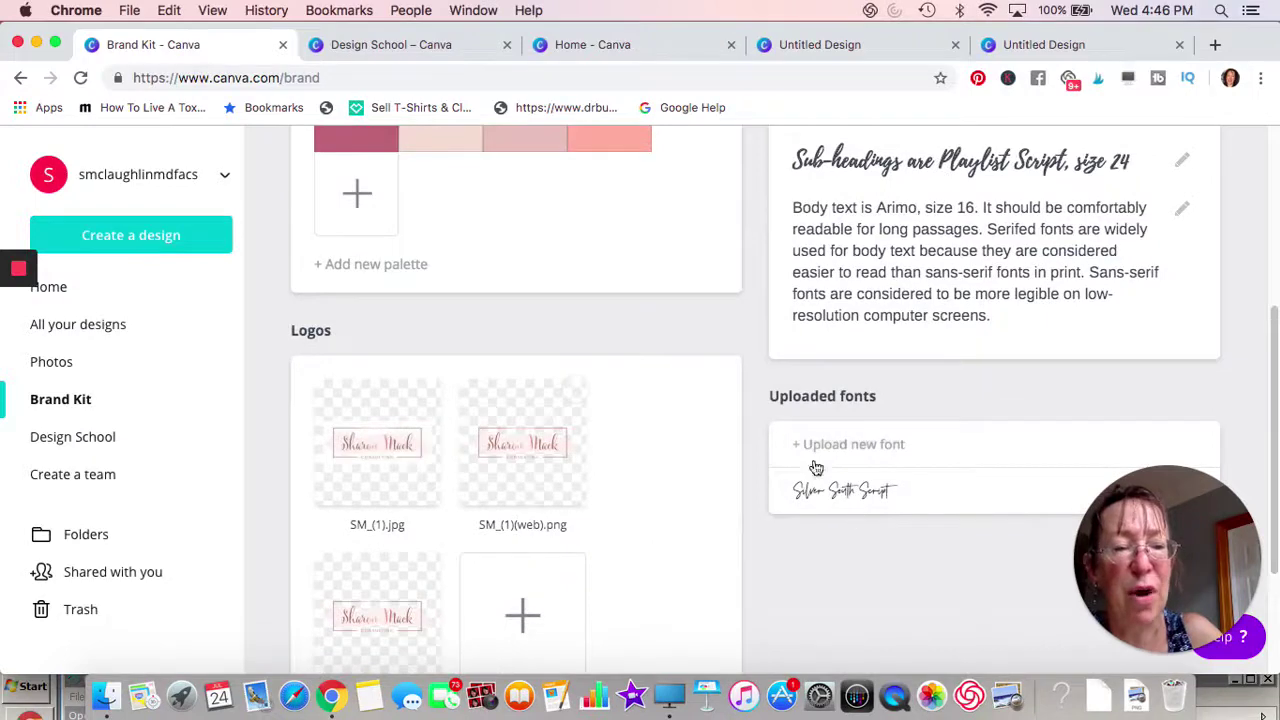
scroll(572, 559, "up", 5)
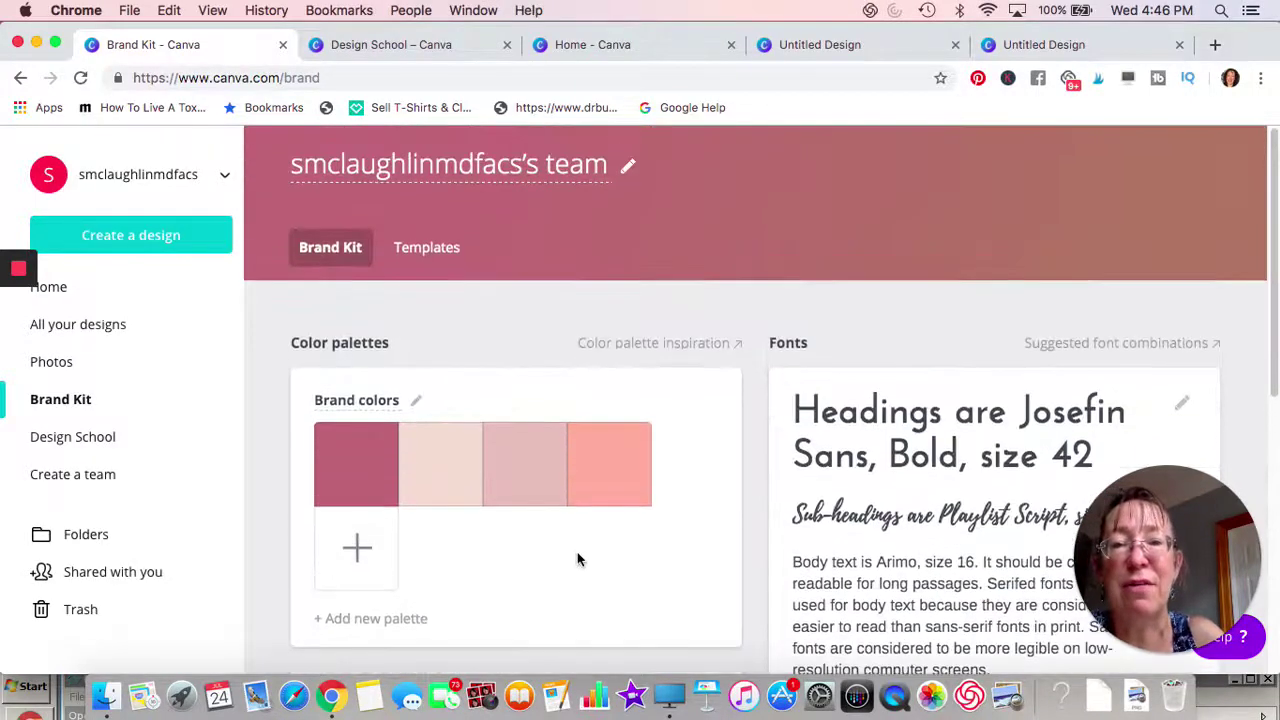
Step: Open Design School and look through the Graphic Design Basics feature and the available design courses
left_click(70, 437)
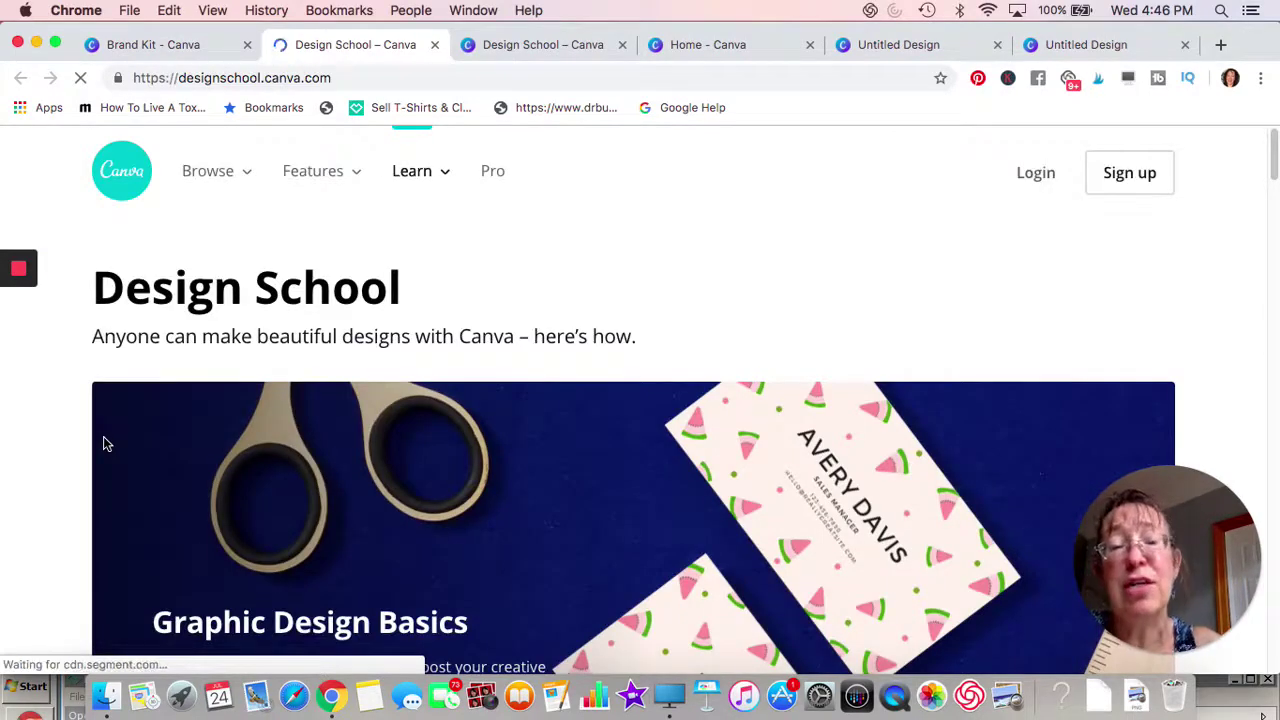
scroll(103, 436, "down", 3)
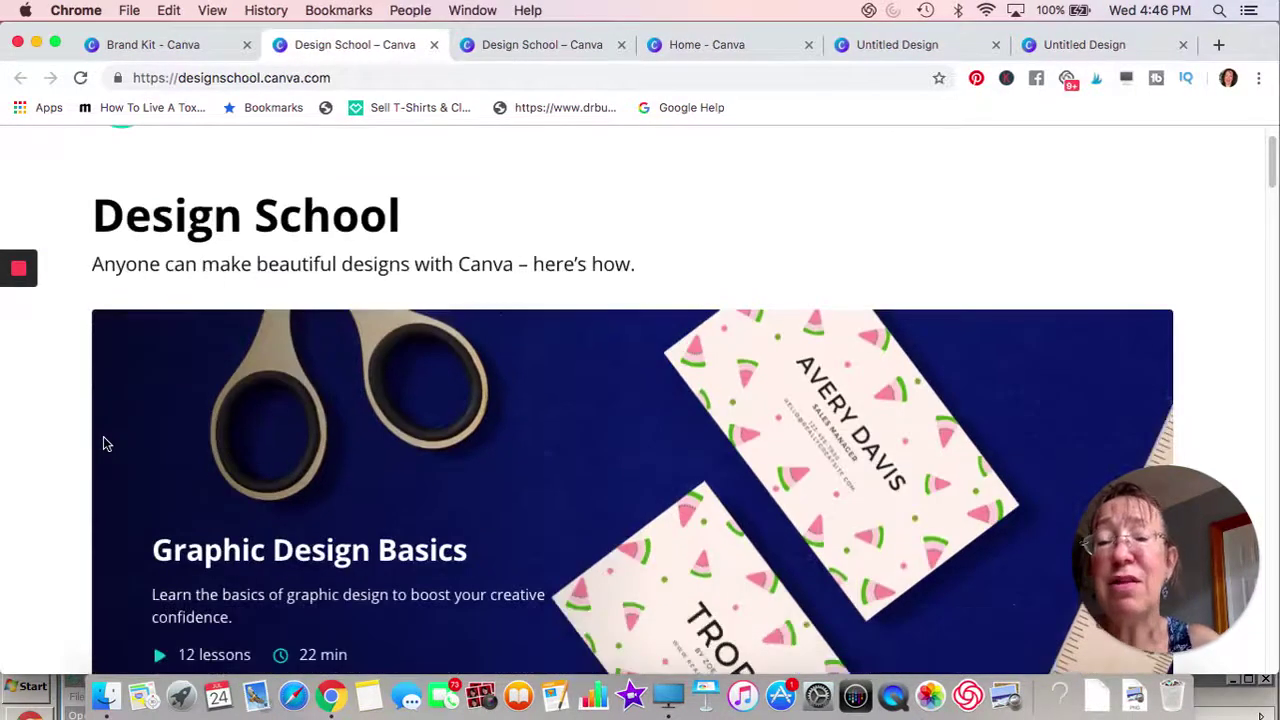
scroll(105, 443, "down", 4)
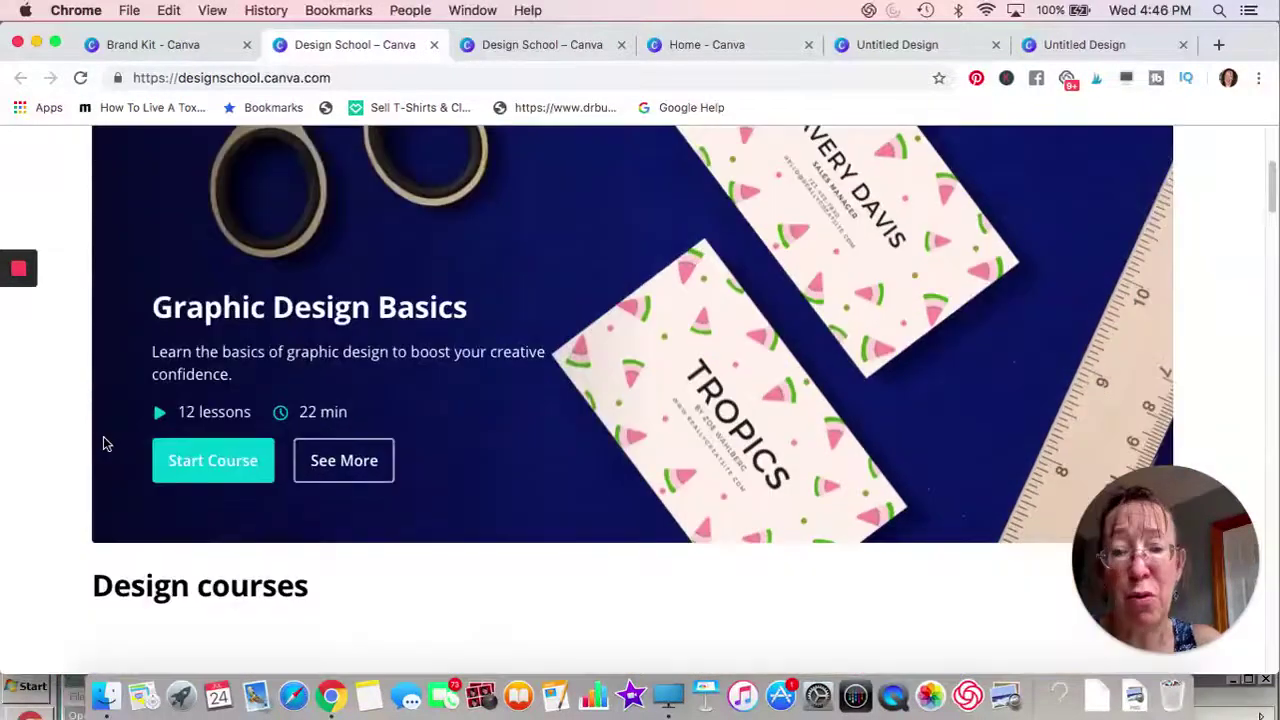
scroll(107, 443, "down", 5)
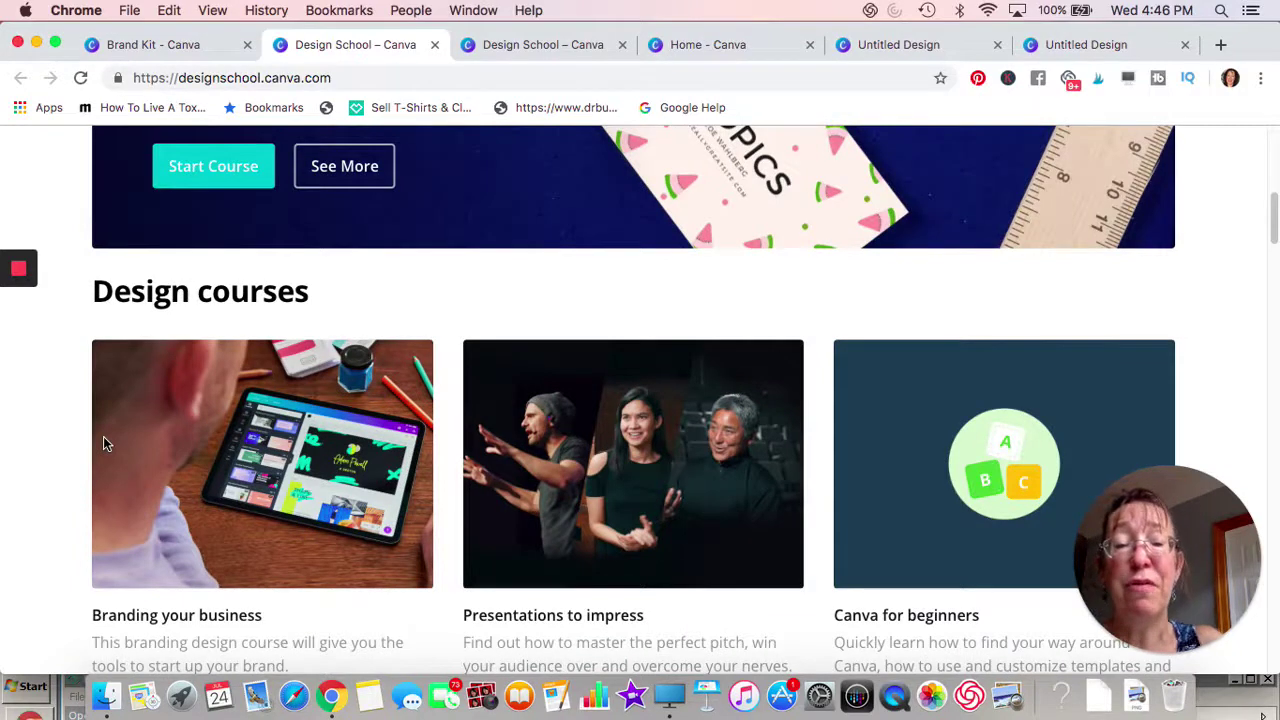
scroll(103, 436, "down", 2)
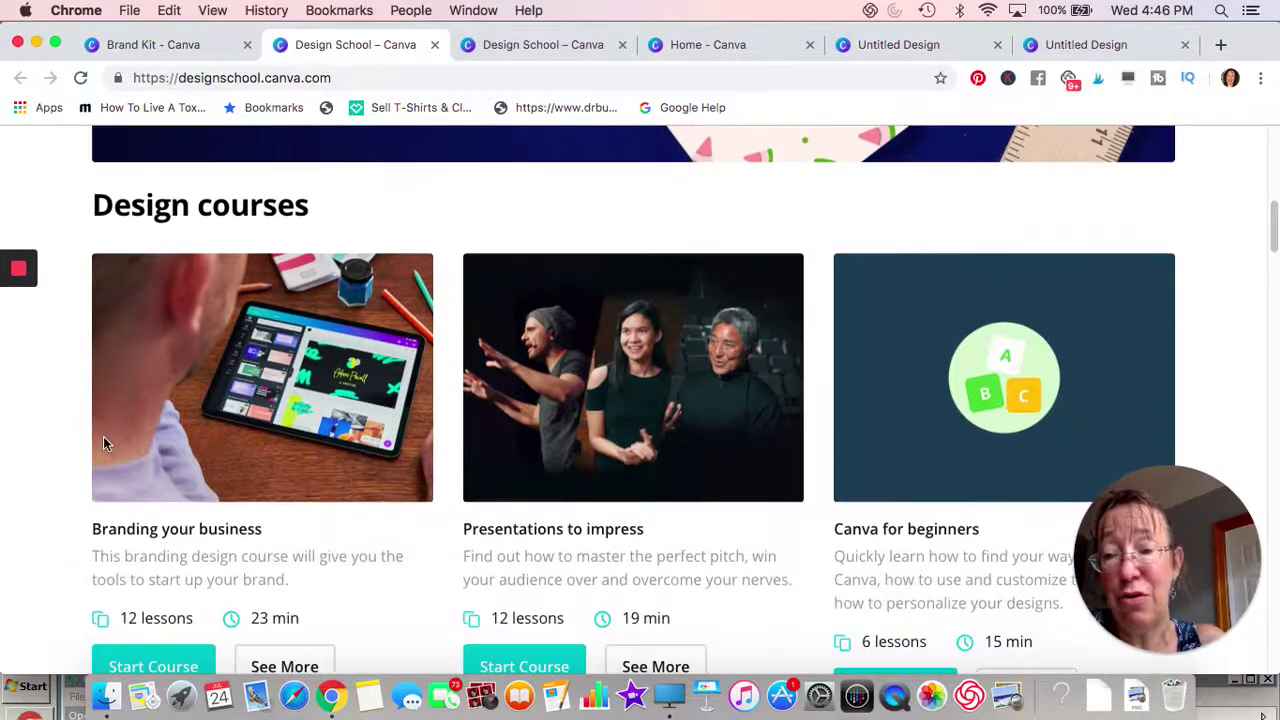
scroll(103, 436, "down", 2)
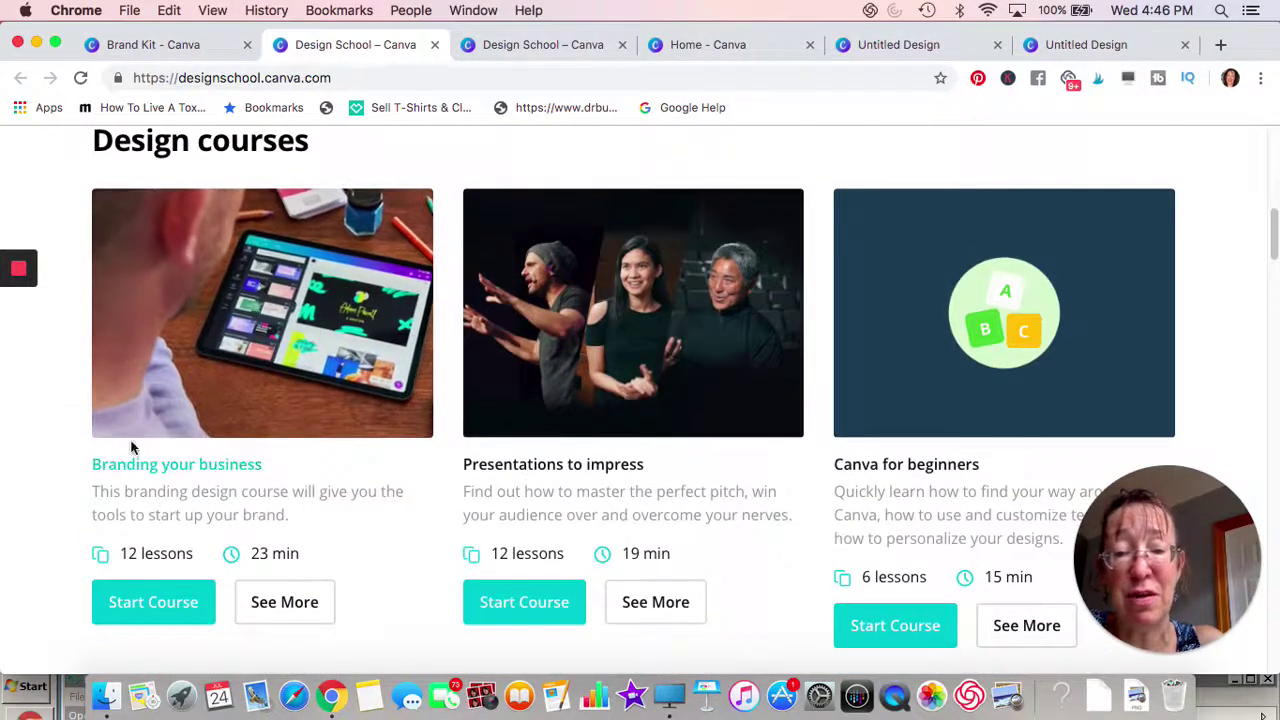
scroll(626, 488, "down", 3)
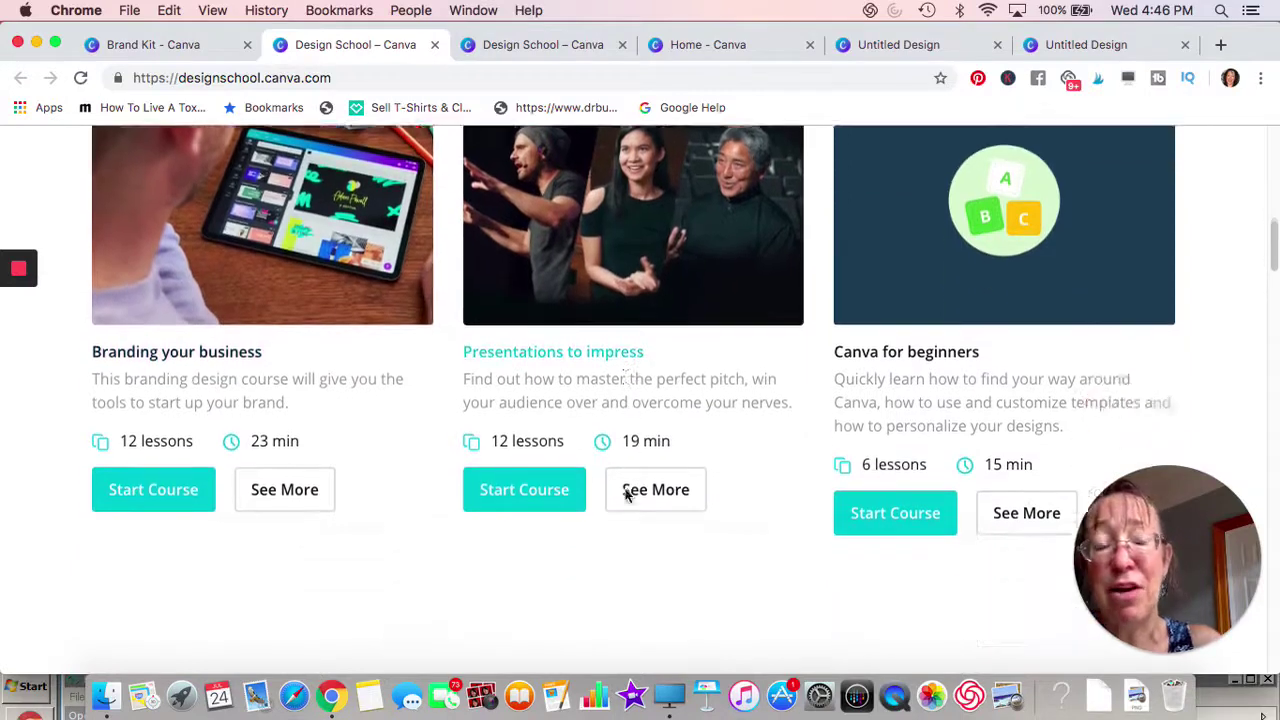
scroll(626, 492, "down", 1)
scroll(420, 541, "down", 5)
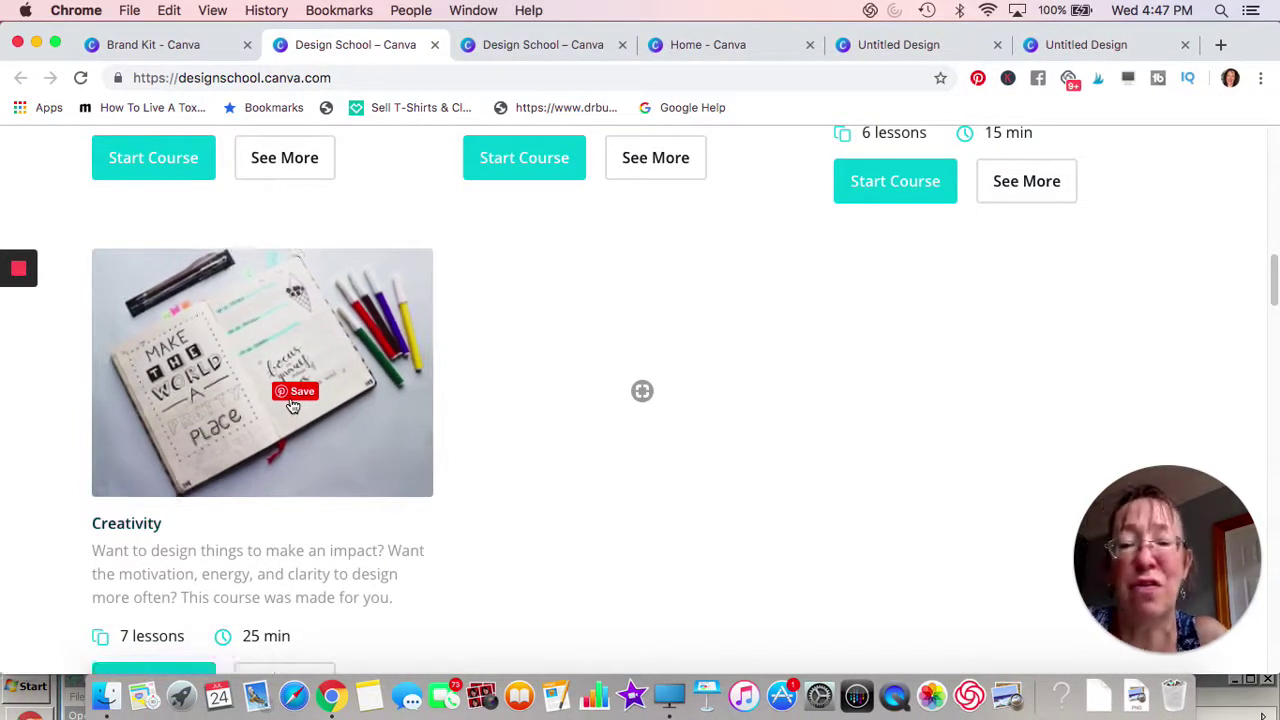
scroll(291, 402, "up", 1)
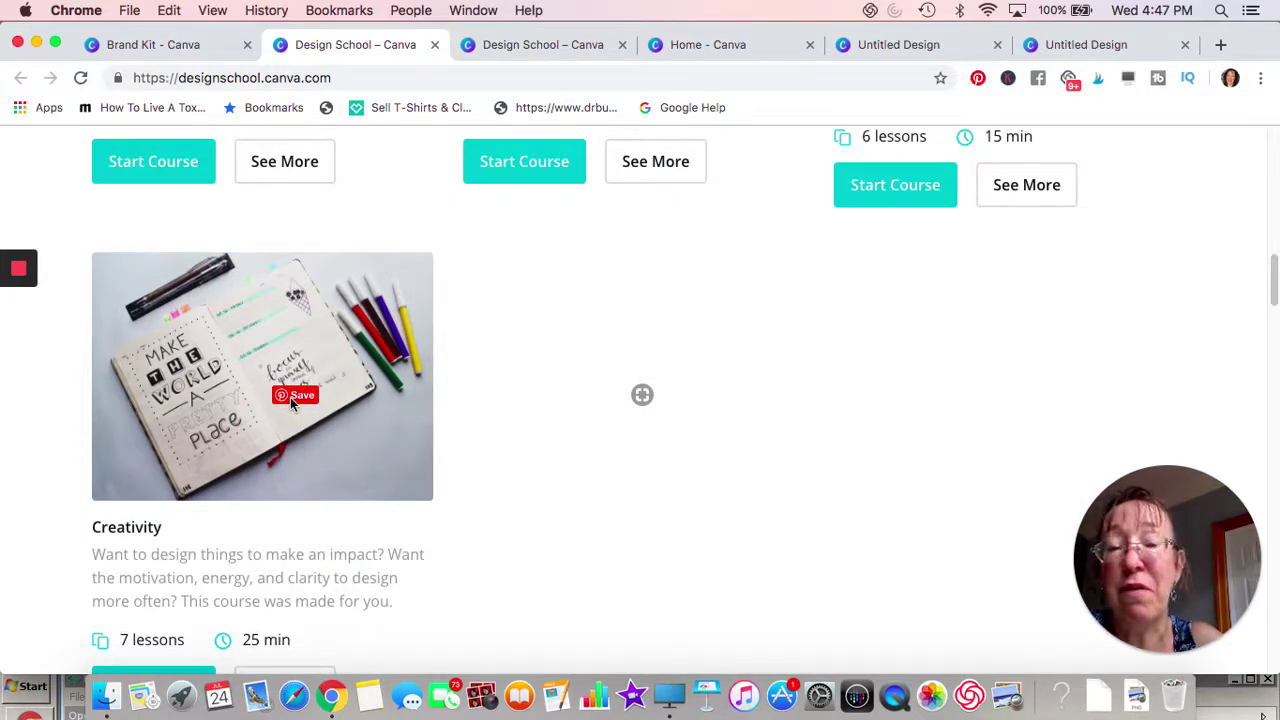
scroll(290, 397, "up", 10)
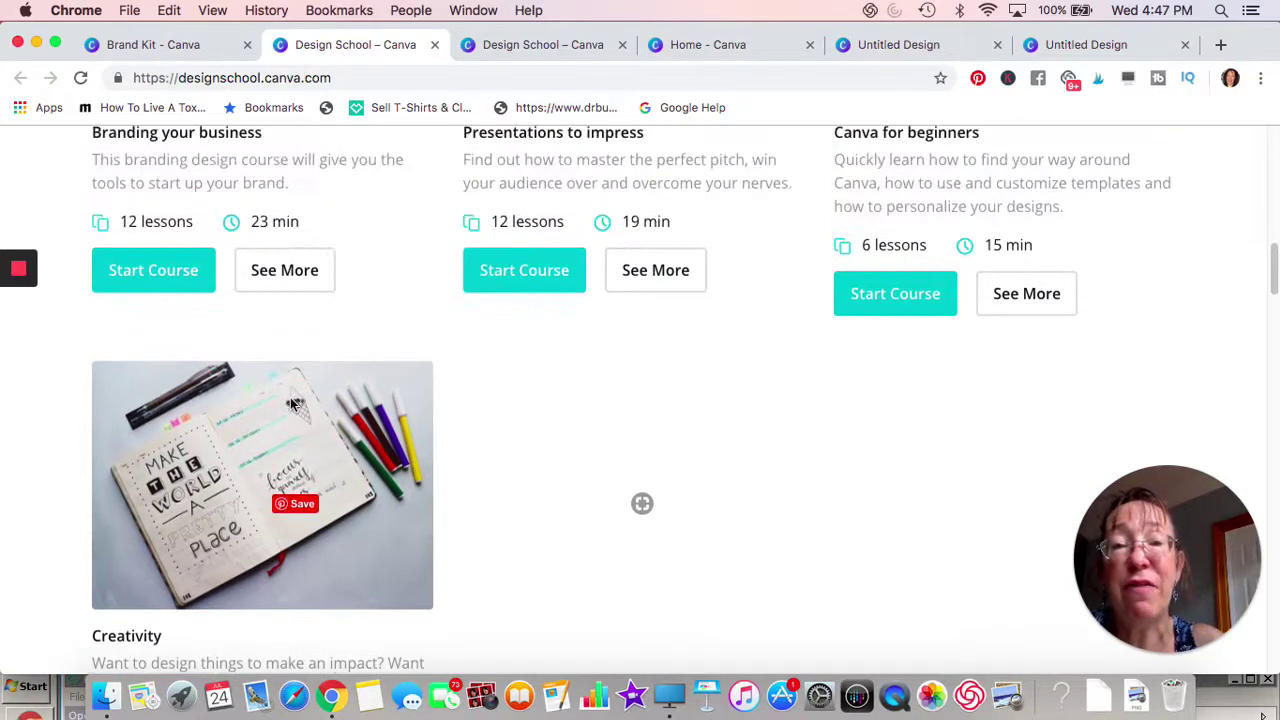
scroll(290, 402, "up", 4)
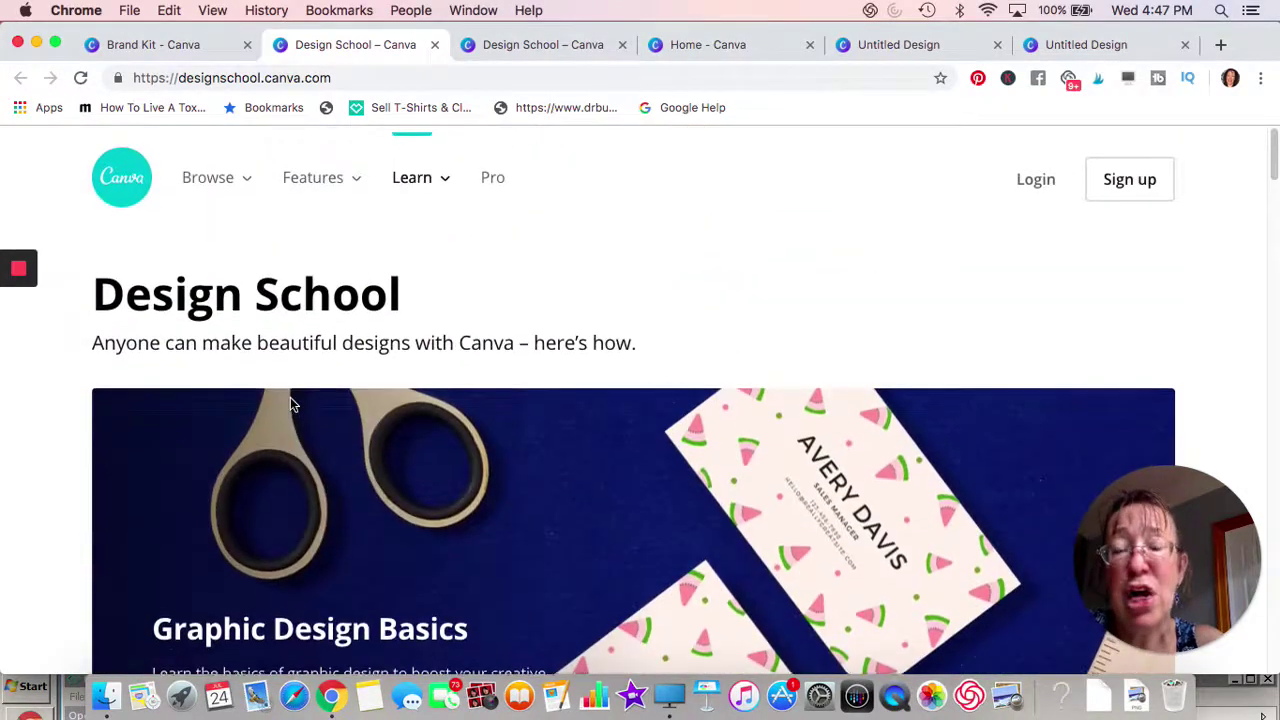
Step: Close one Design School page and the Brand Kit page, and show the Create a design types on the home page
left_click(434, 46)
left_click(505, 47)
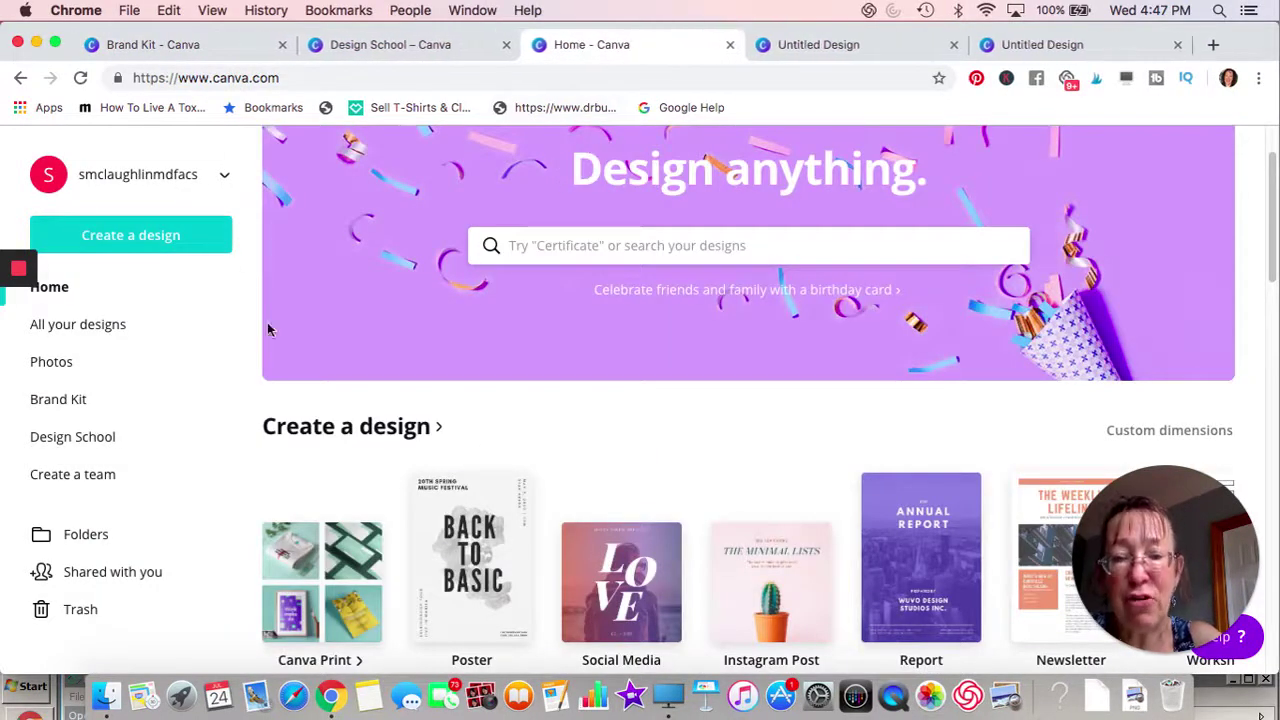
left_click(282, 44)
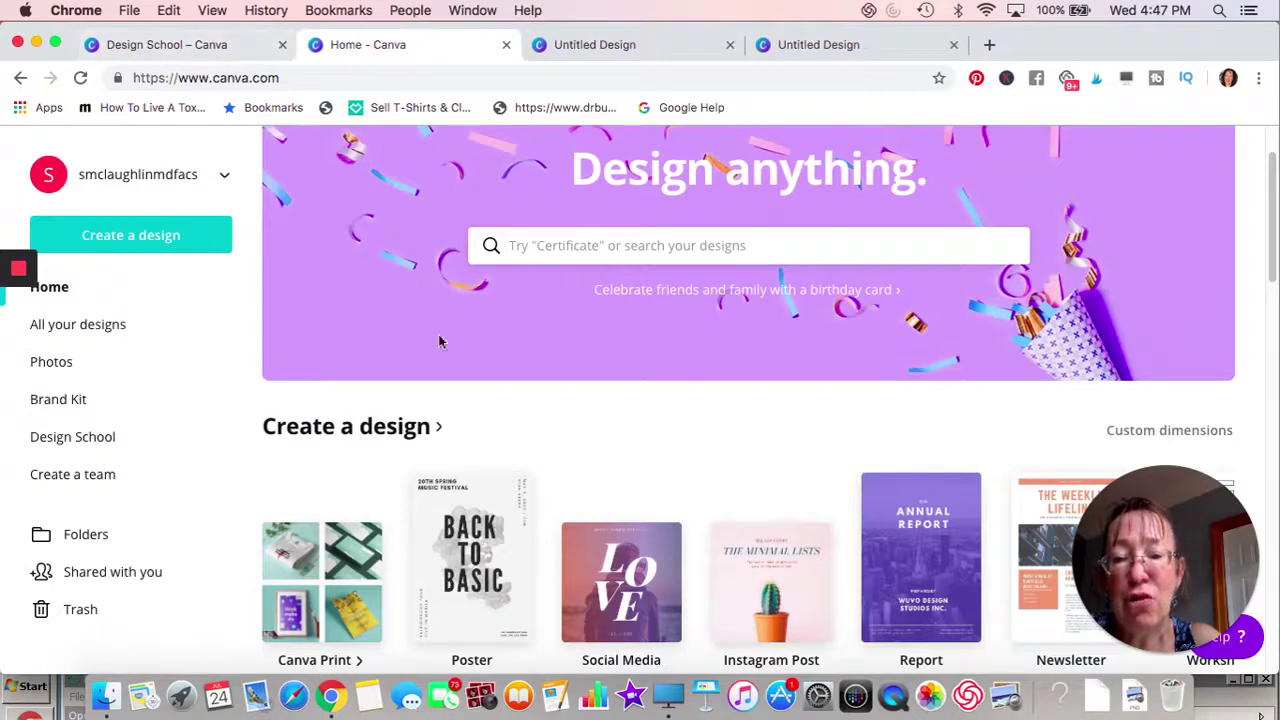
scroll(440, 535, "down", 2)
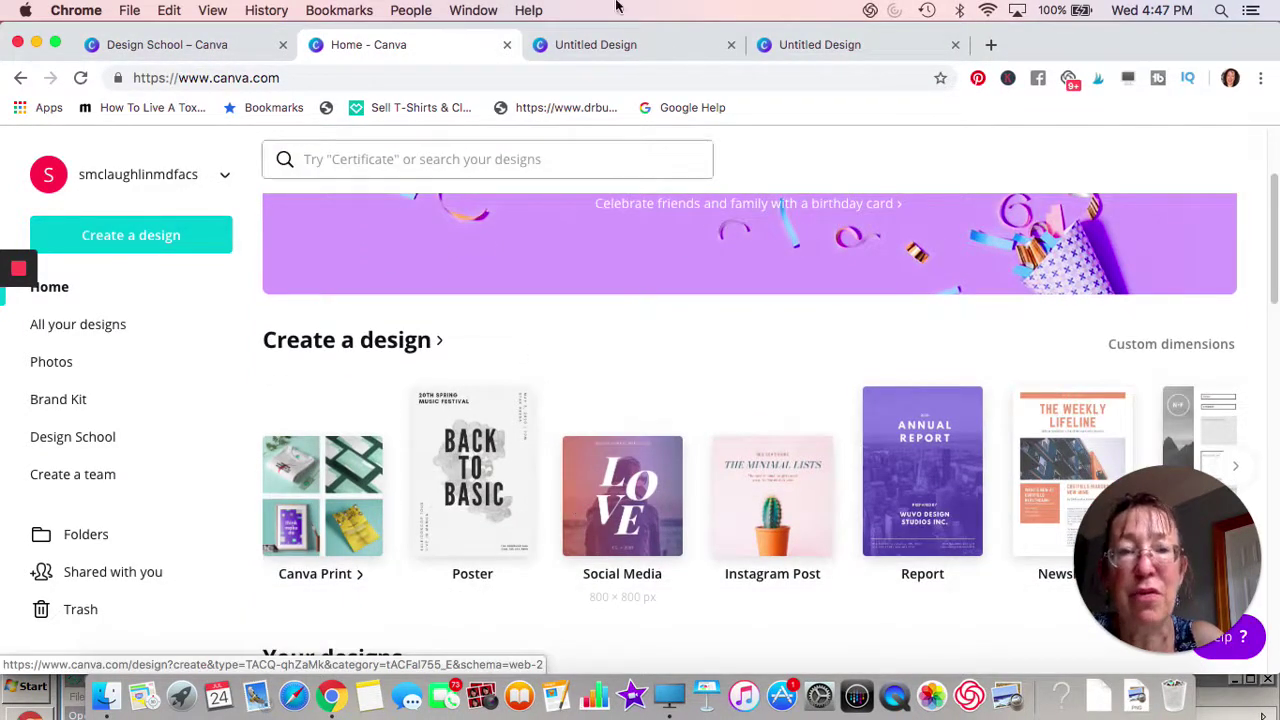
Step: Switch to the blank untitled Instagram Post design and browse its template categories, such as Food, Sale, Love, Halloween and Birthday
left_click(607, 47)
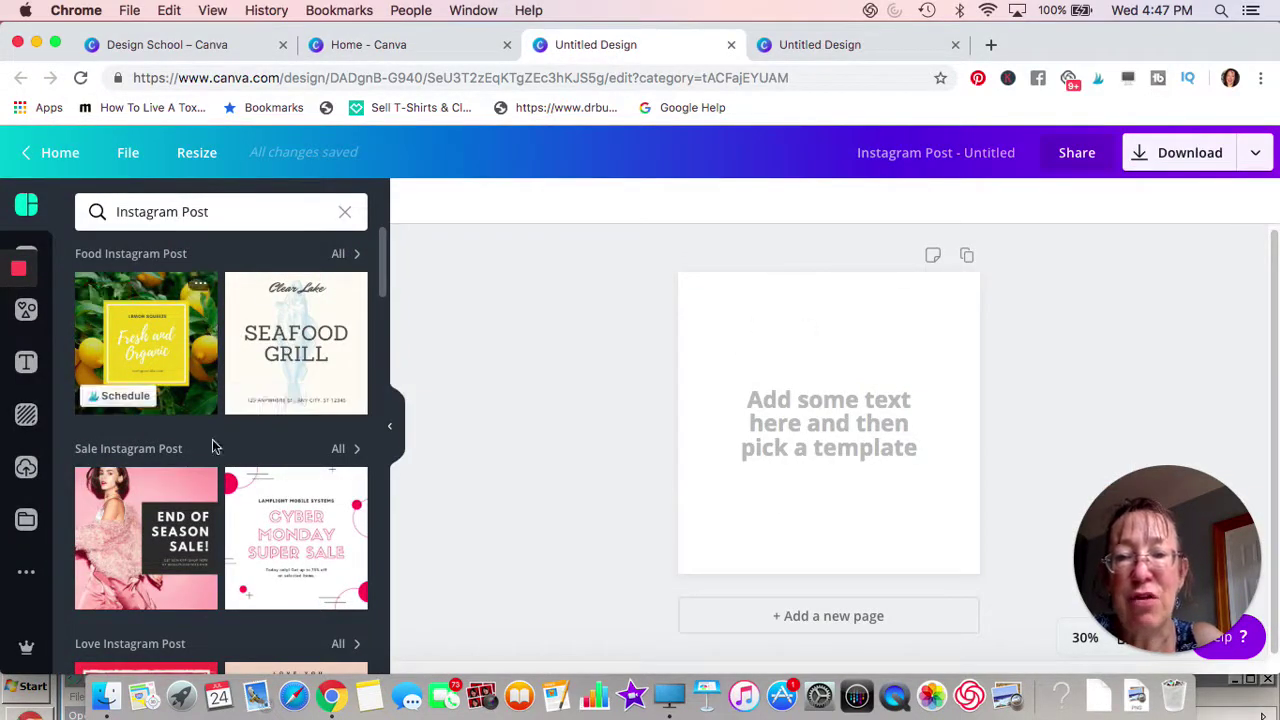
scroll(222, 490, "down", 2)
scroll(222, 490, "up", 2)
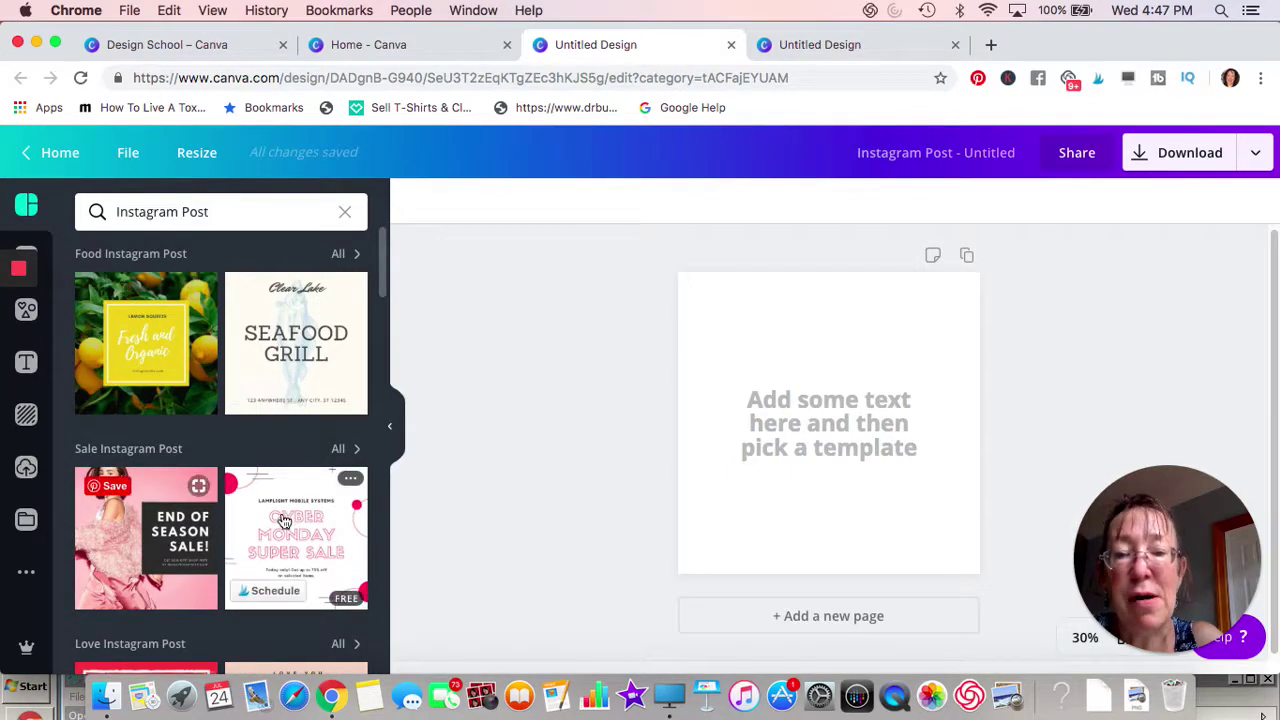
scroll(285, 520, "down", 5)
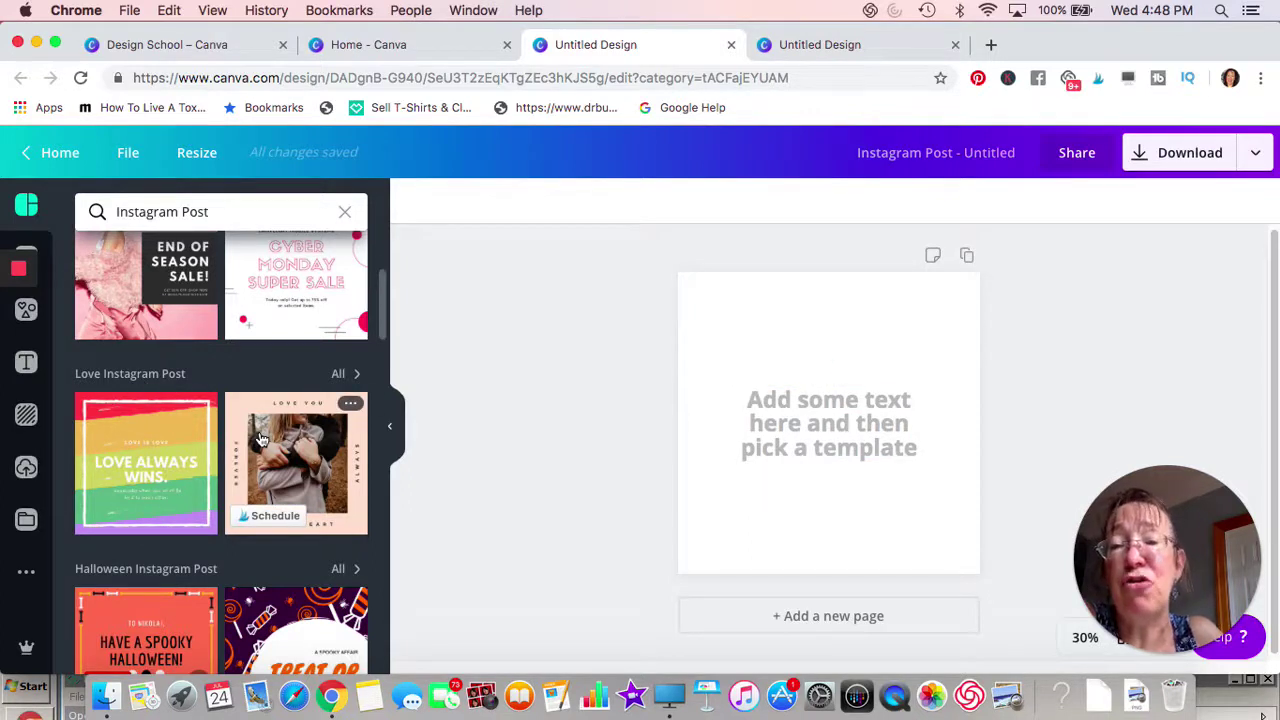
scroll(202, 410, "up", 5)
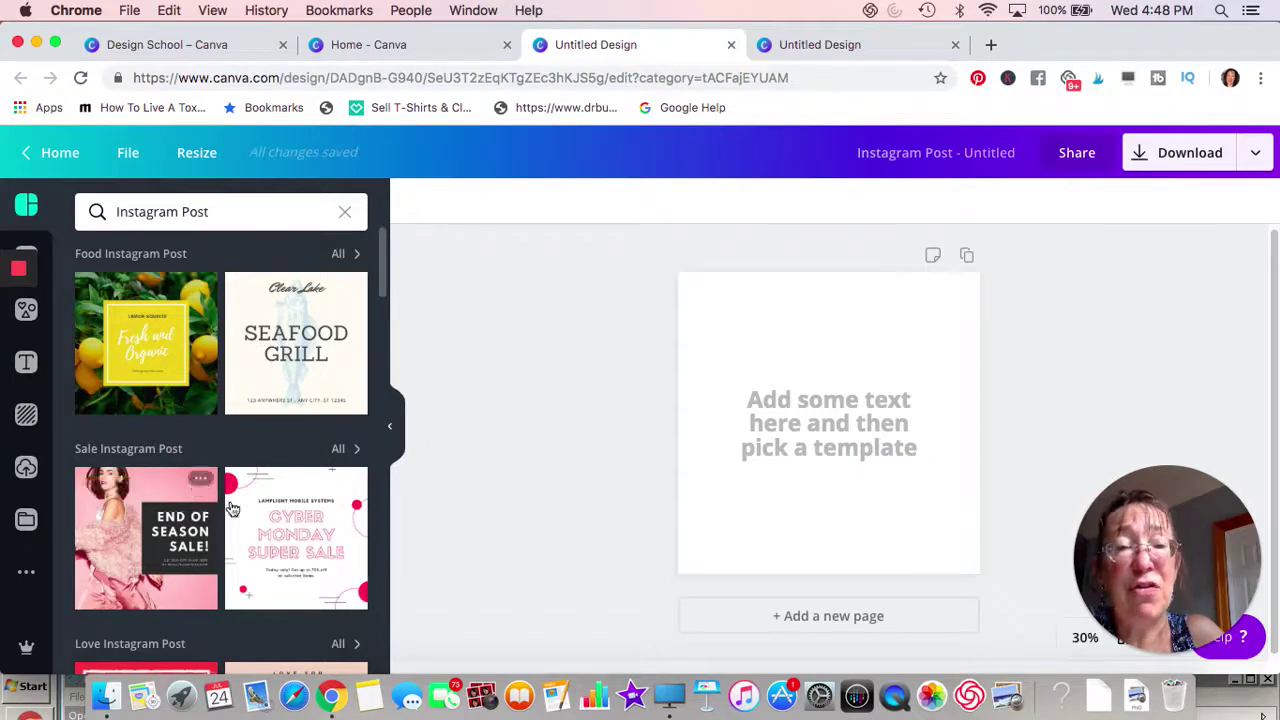
scroll(258, 508, "down", 3)
scroll(258, 508, "down", 5)
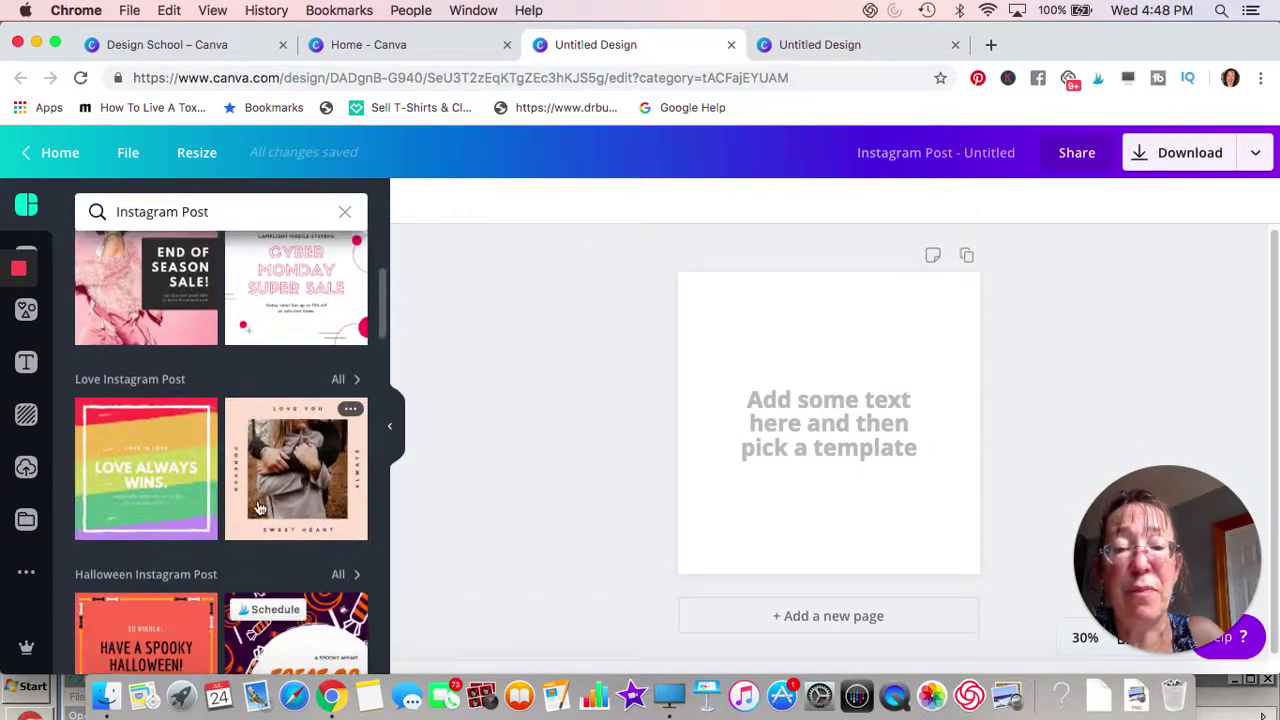
scroll(258, 508, "down", 7)
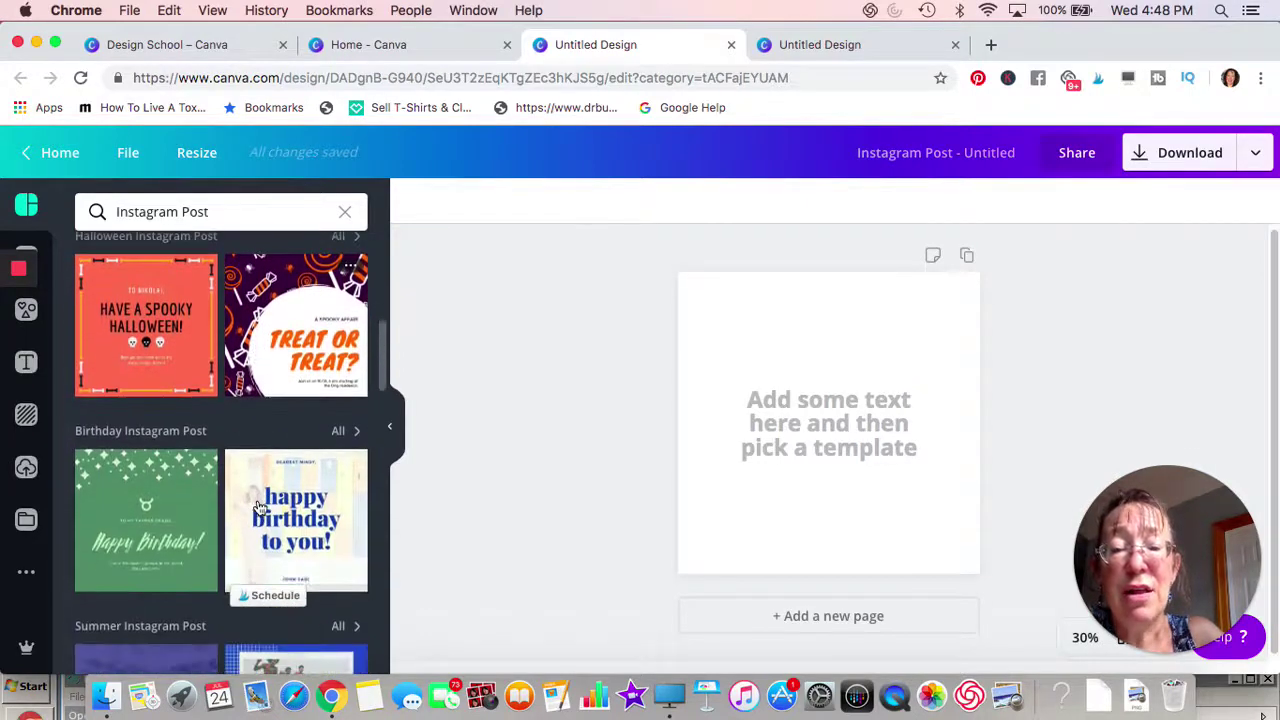
Step: Browse further Instagram Post template categories, such as Summer and Spring, and return to the Sale and Love templates
scroll(258, 508, "down", 3)
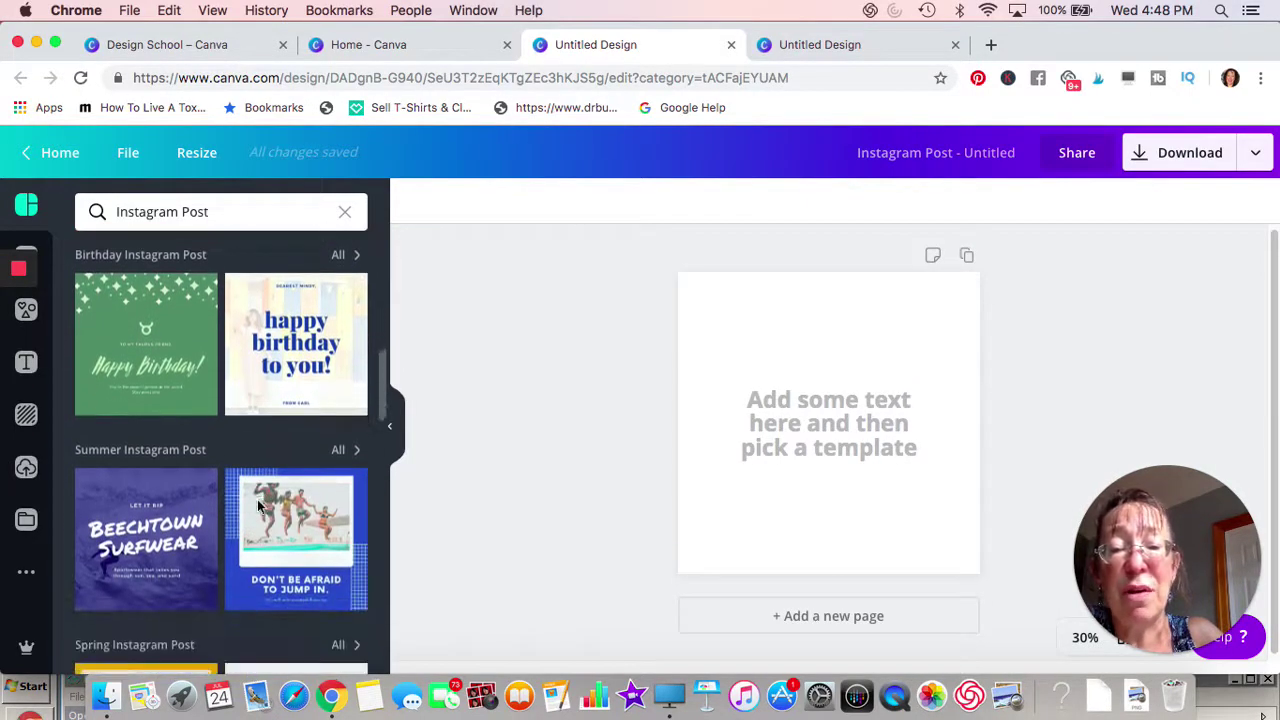
scroll(258, 508, "down", 1)
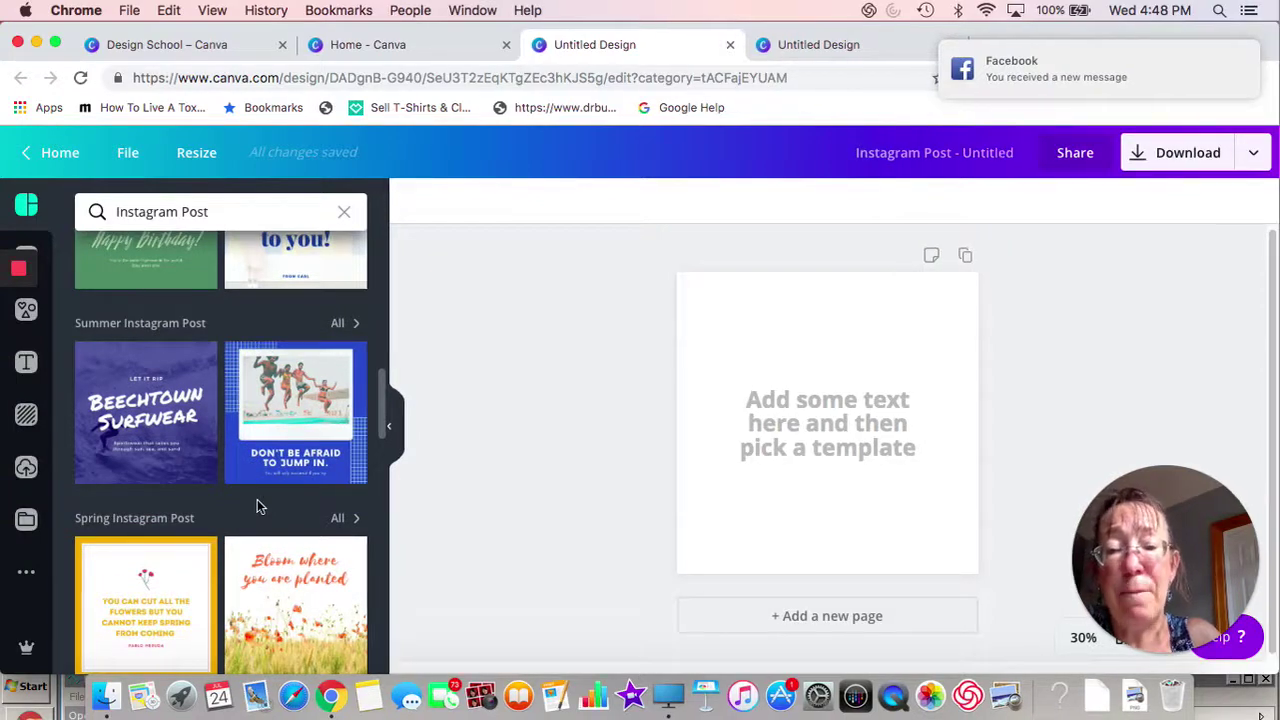
scroll(257, 507, "up", 5)
scroll(257, 507, "up", 12)
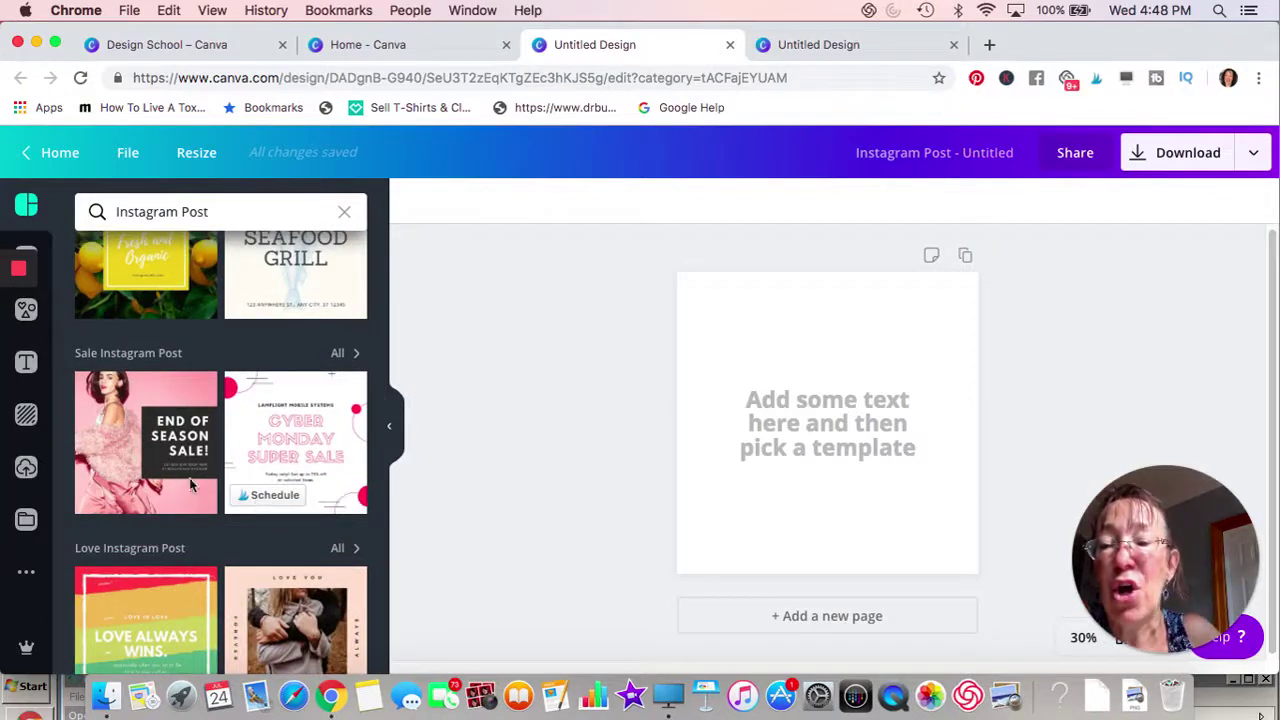
Step: Search the backgrounds for "blue" and apply the free purple and turquoise coral photo to the page
left_click(24, 418)
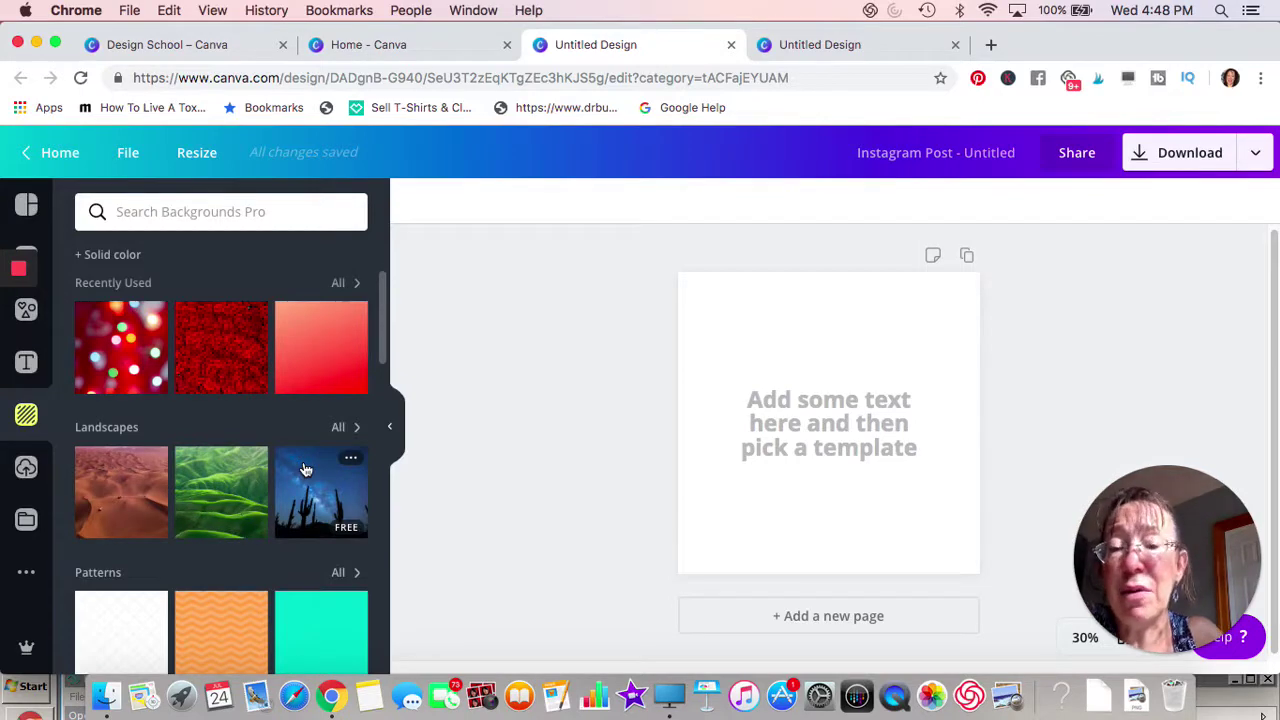
scroll(306, 469, "down", 5)
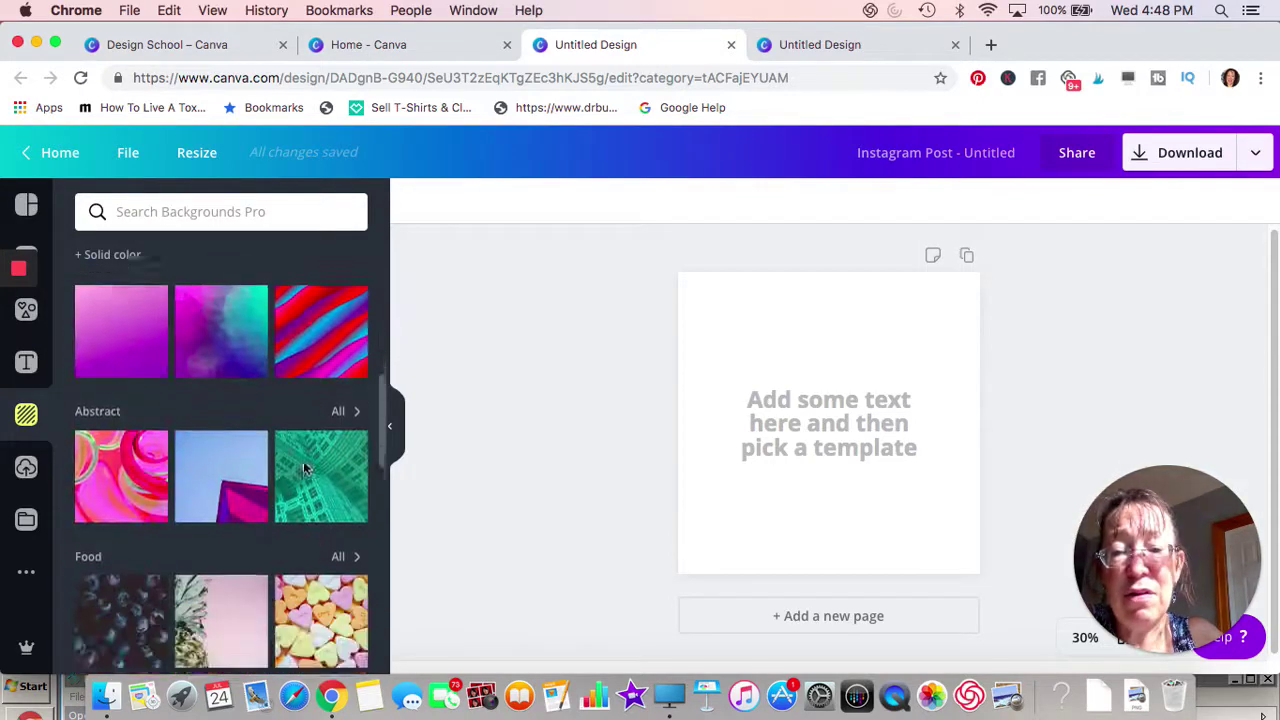
scroll(306, 472, "up", 5)
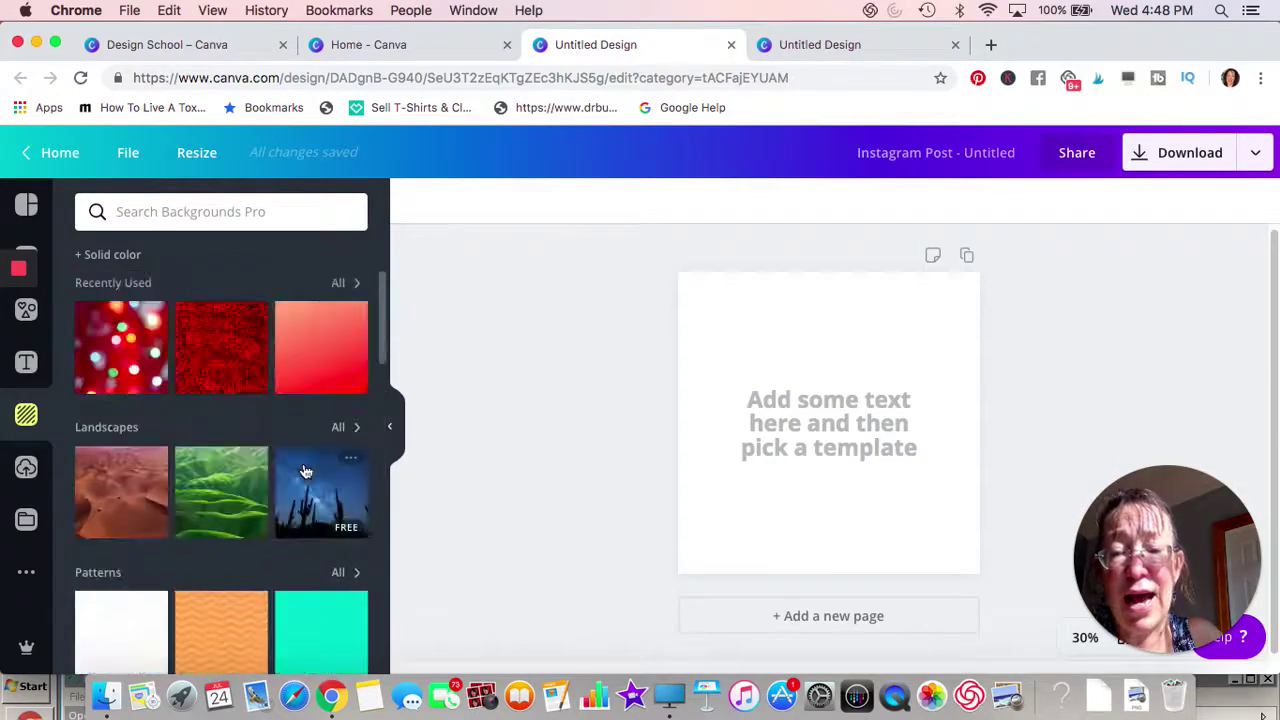
left_click(143, 216)
type("blu")
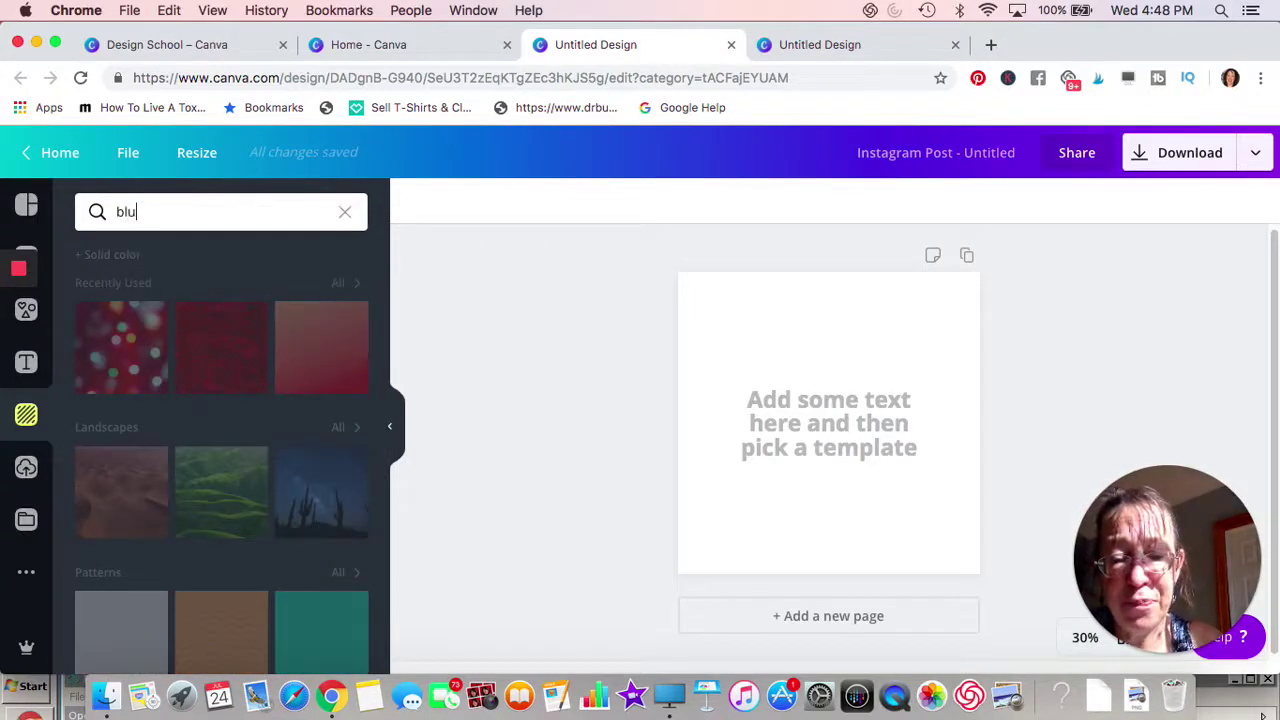
type("e")
key("Return")
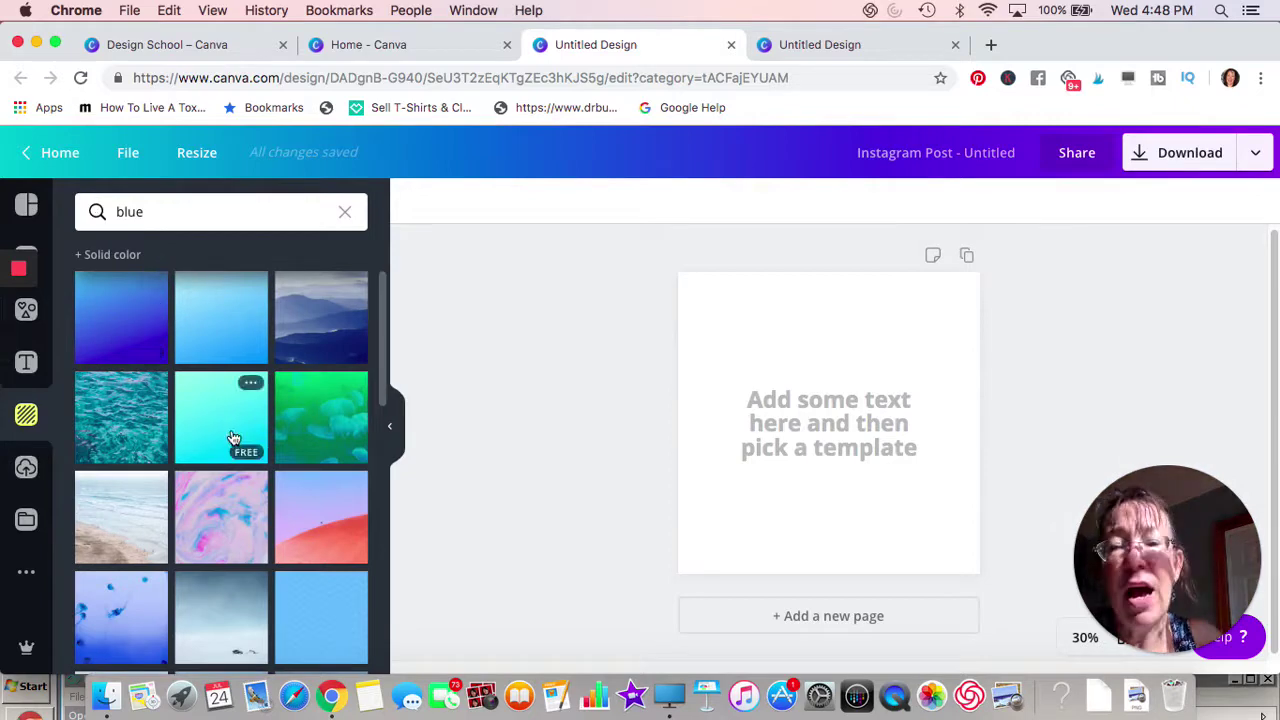
scroll(229, 440, "down", 2)
scroll(232, 438, "down", 10)
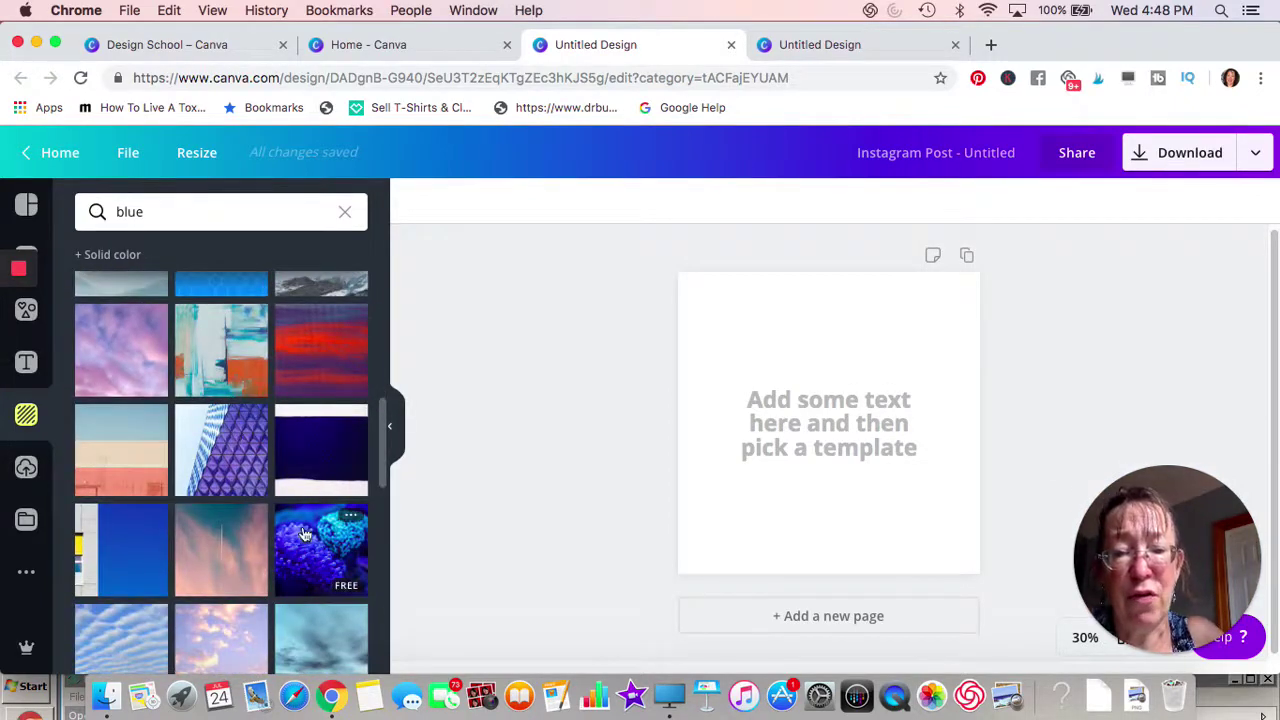
left_click(305, 533)
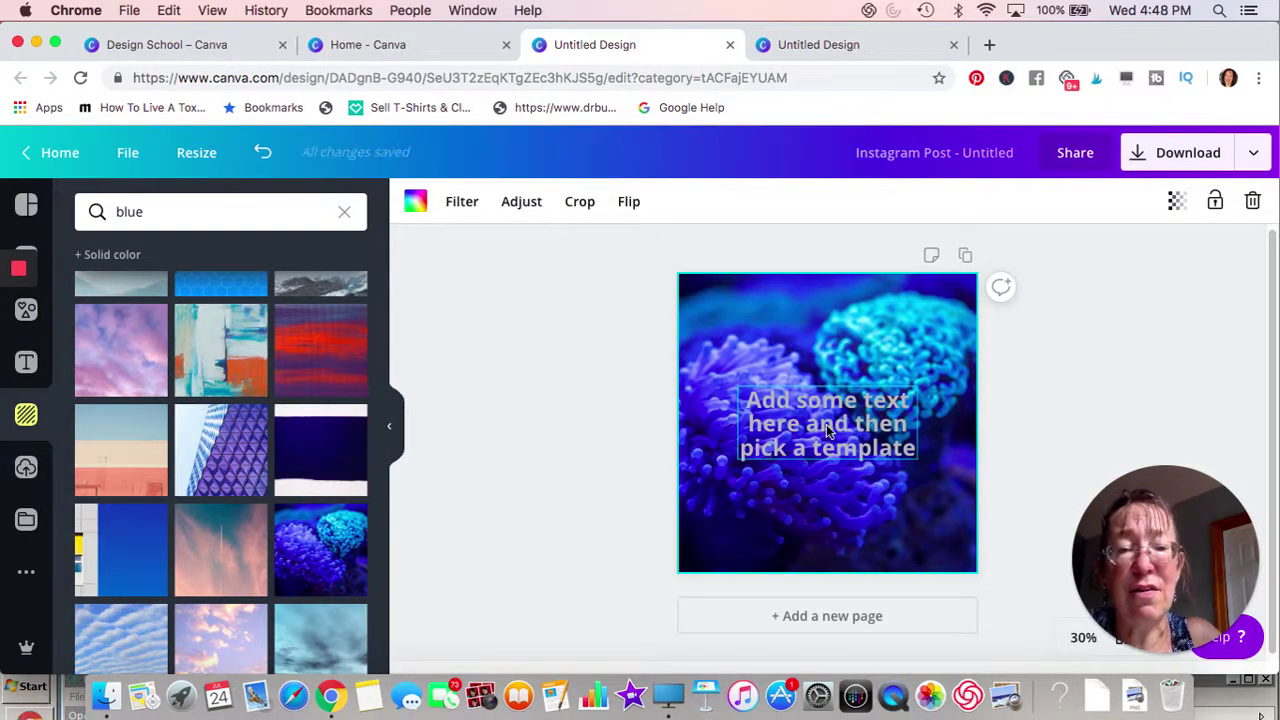
Step: Delete the "Add some text here and then pick a template" placeholder text from the page
left_click(828, 428)
right_click(828, 426)
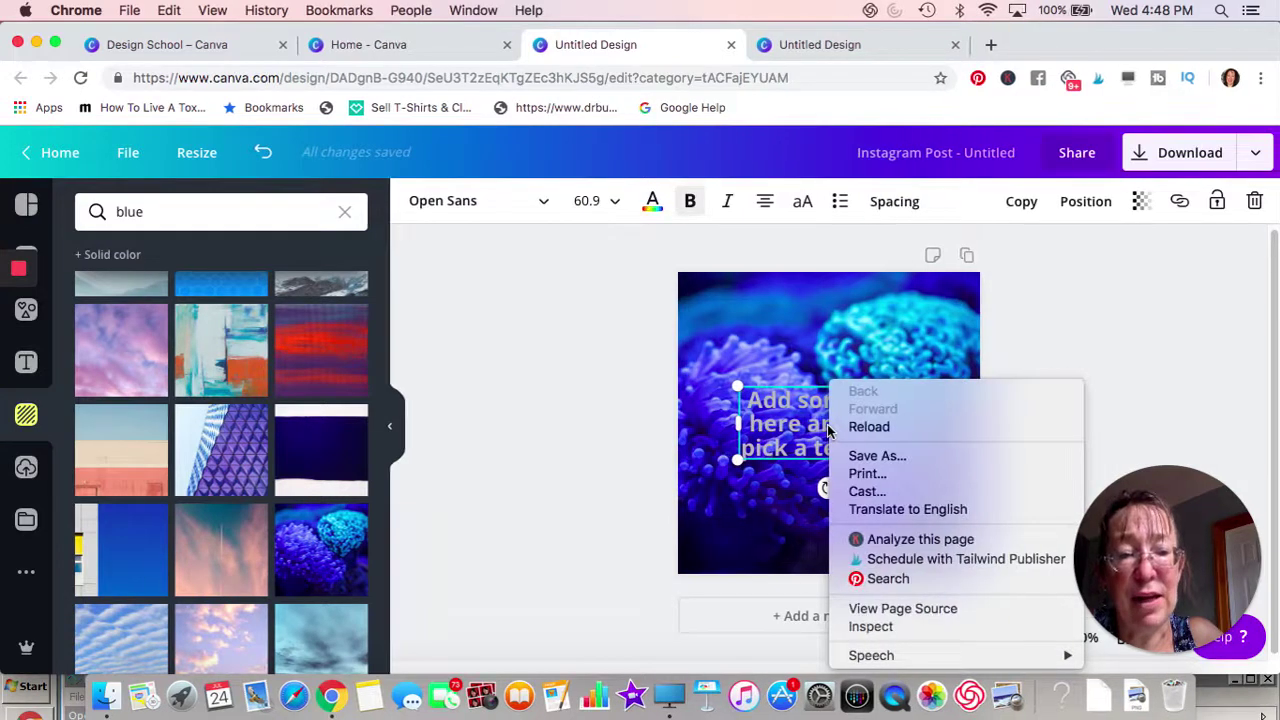
left_click(791, 432)
key("BackSpace")
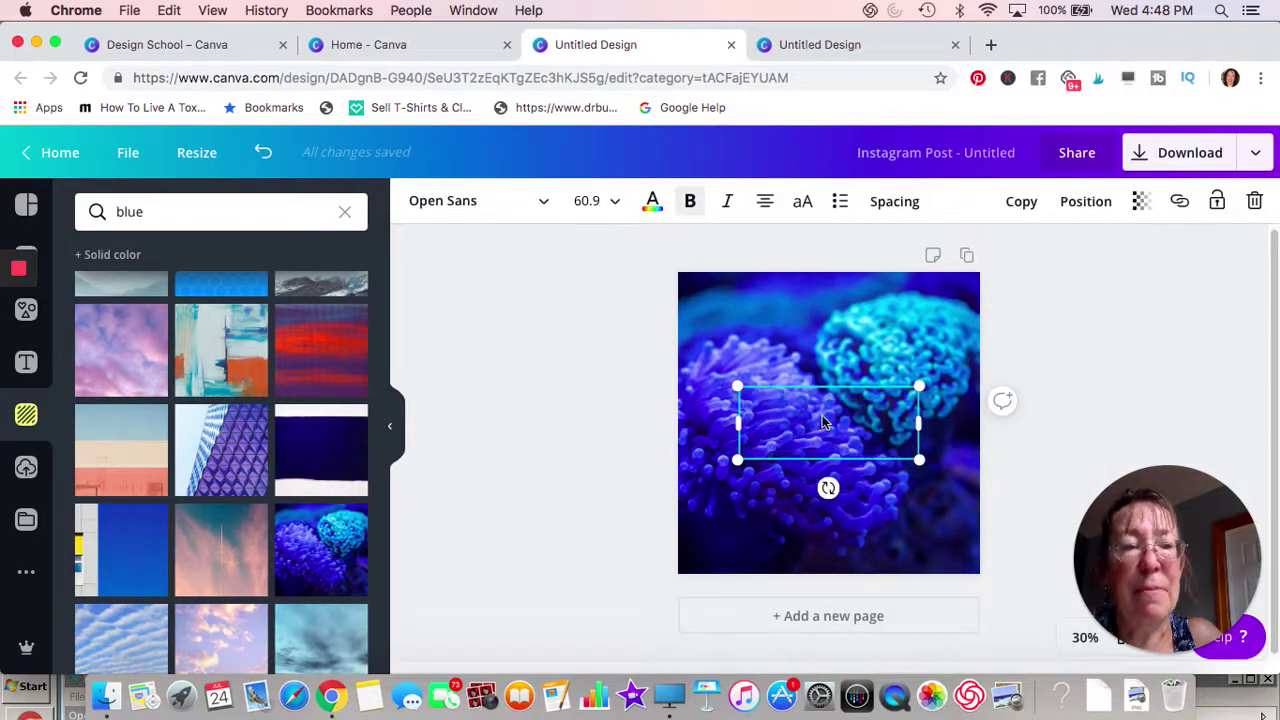
left_click(1258, 202)
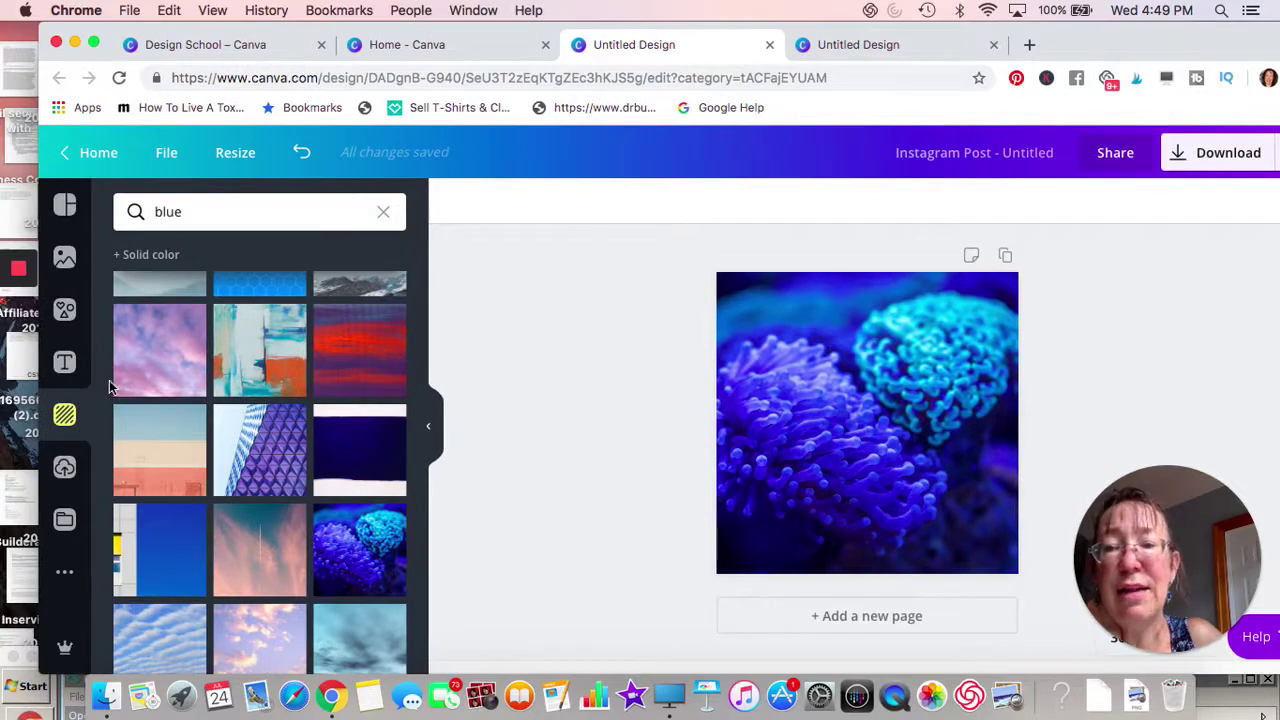
Step: Show the text options, revisit the Design School and home pages, and return to the Instagram post design
left_click(64, 364)
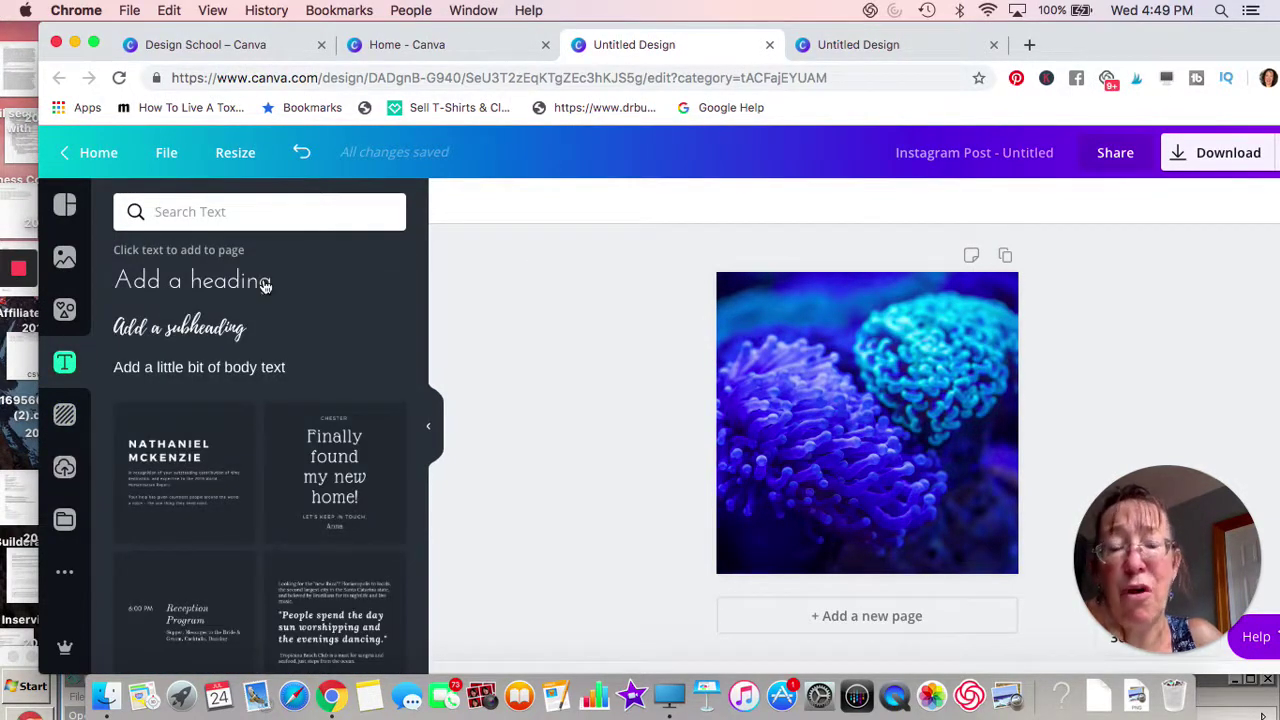
left_click(242, 55)
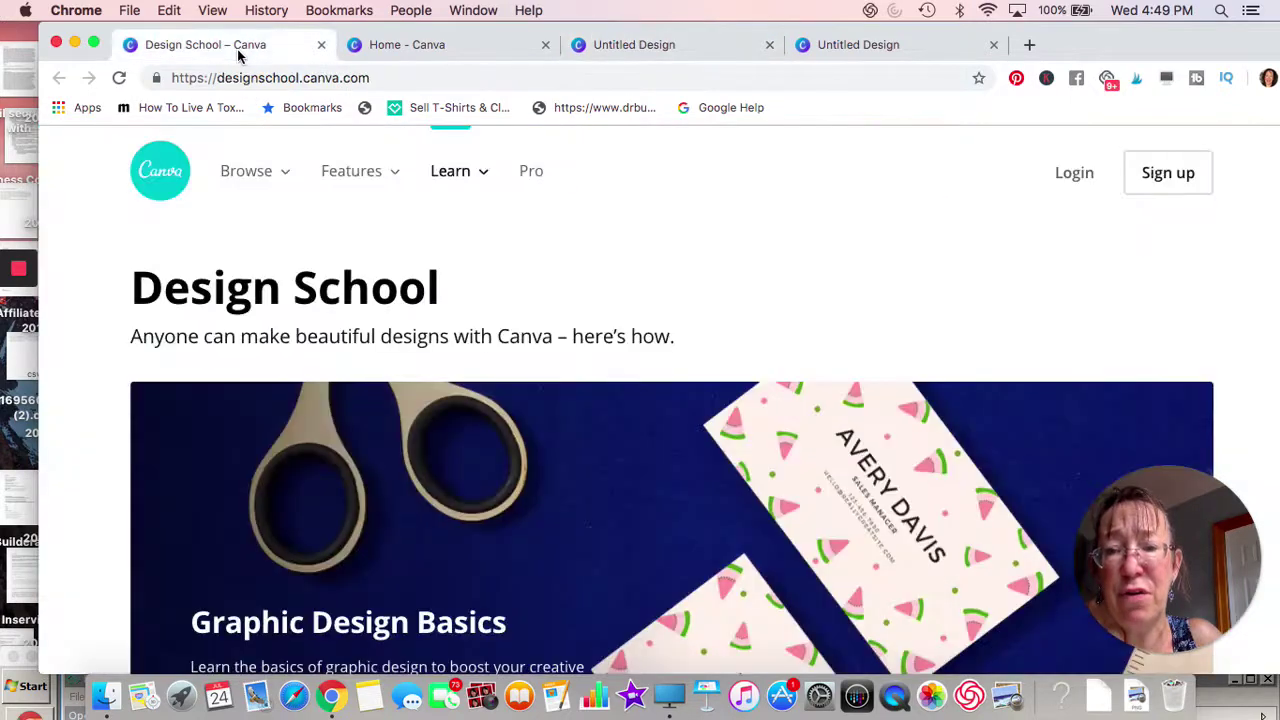
left_click(415, 50)
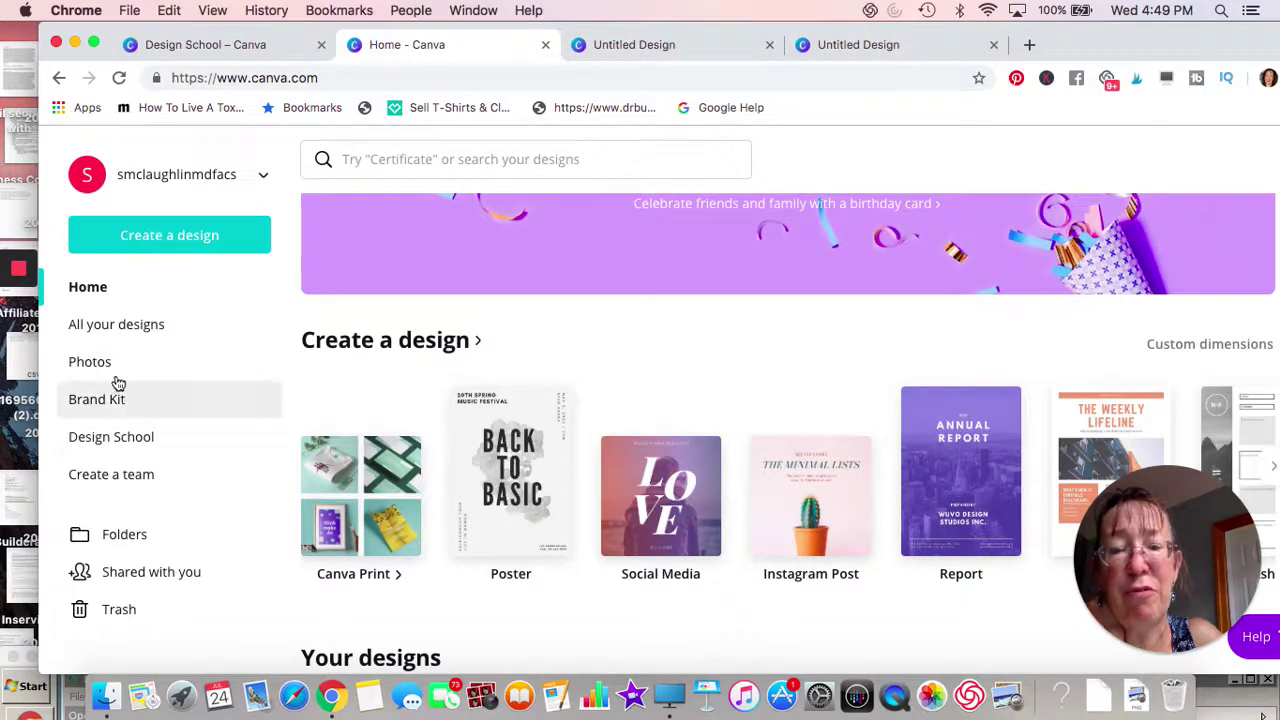
left_click(697, 47)
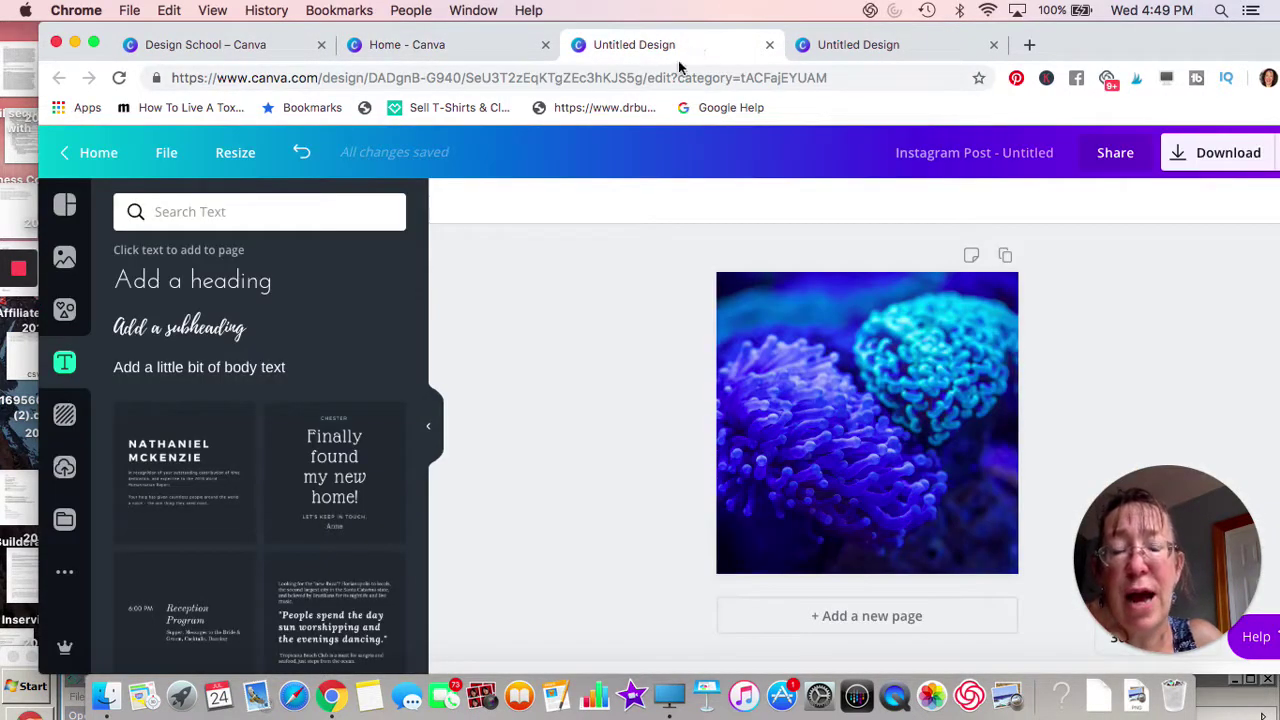
Step: Delete the coral background from the page and search the backgrounds for "pink"
left_click(777, 375)
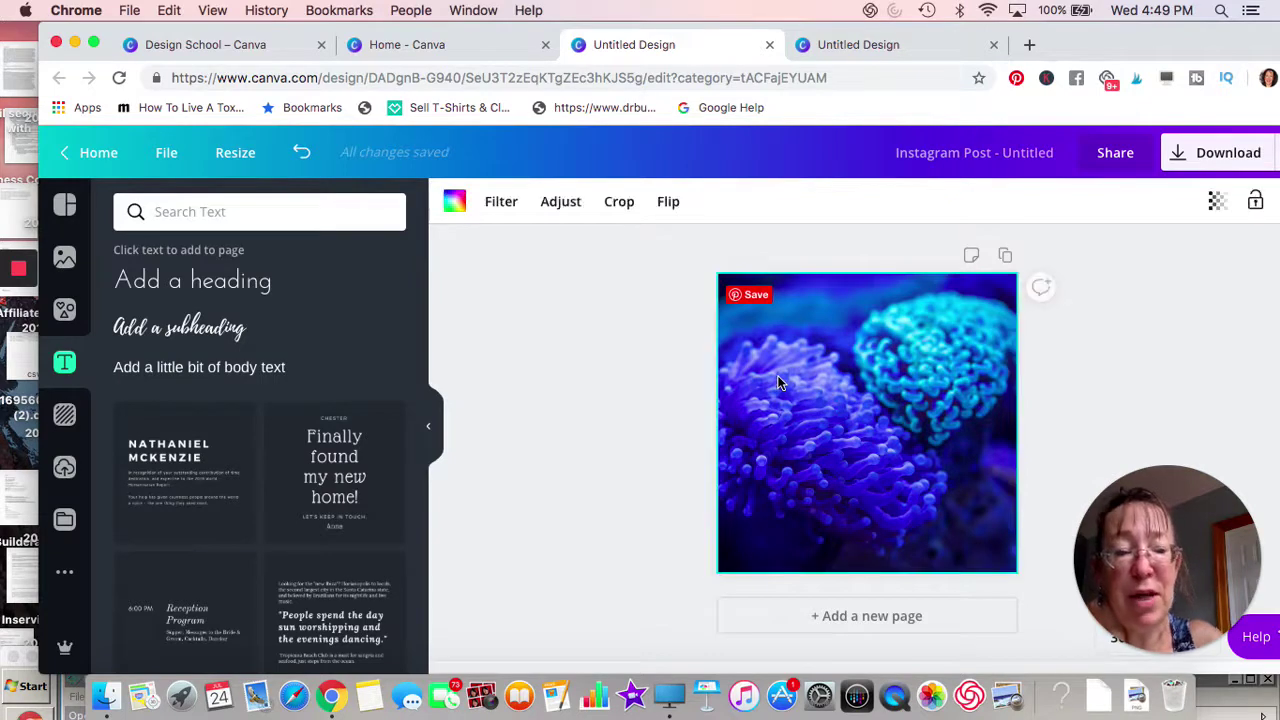
key("Delete")
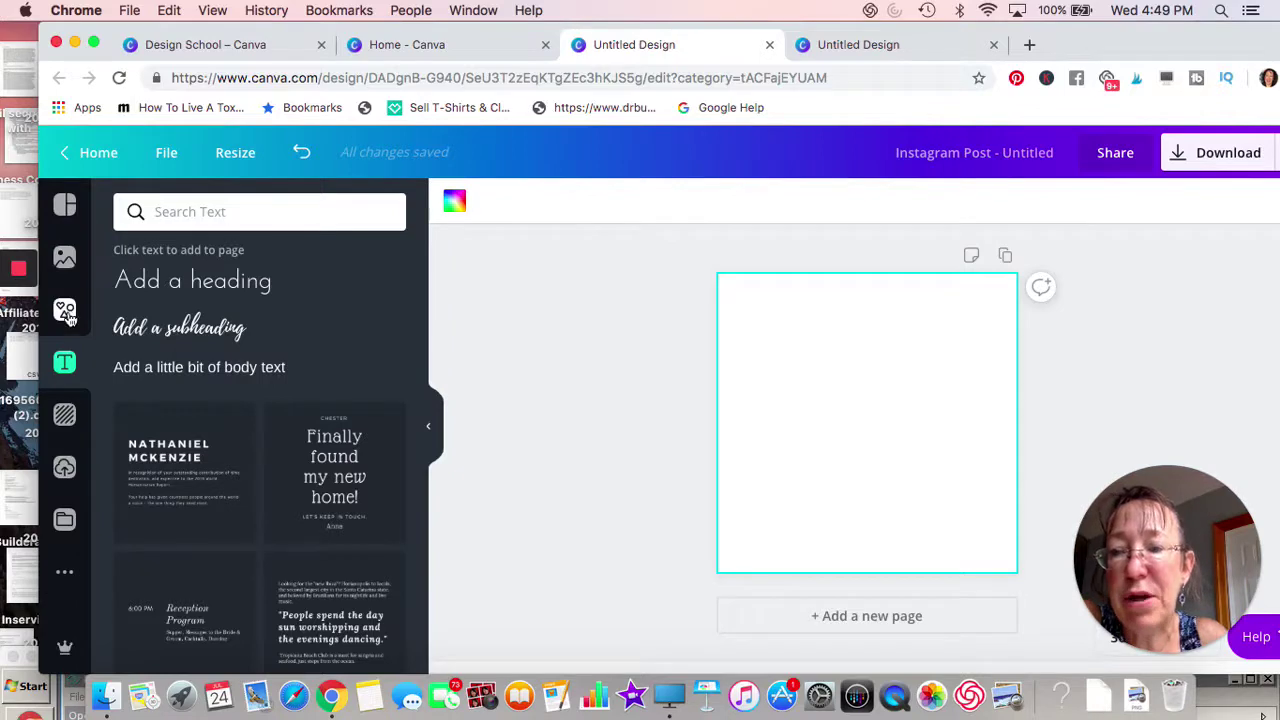
left_click(66, 414)
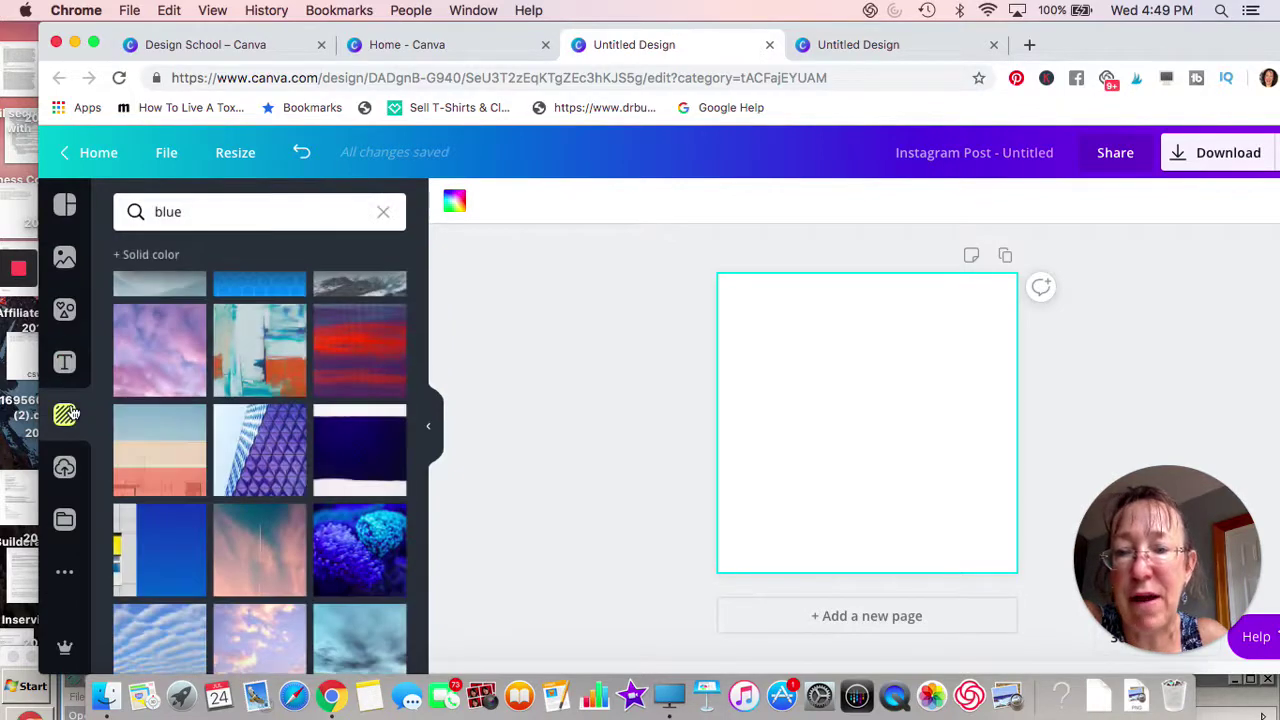
double_click(186, 214)
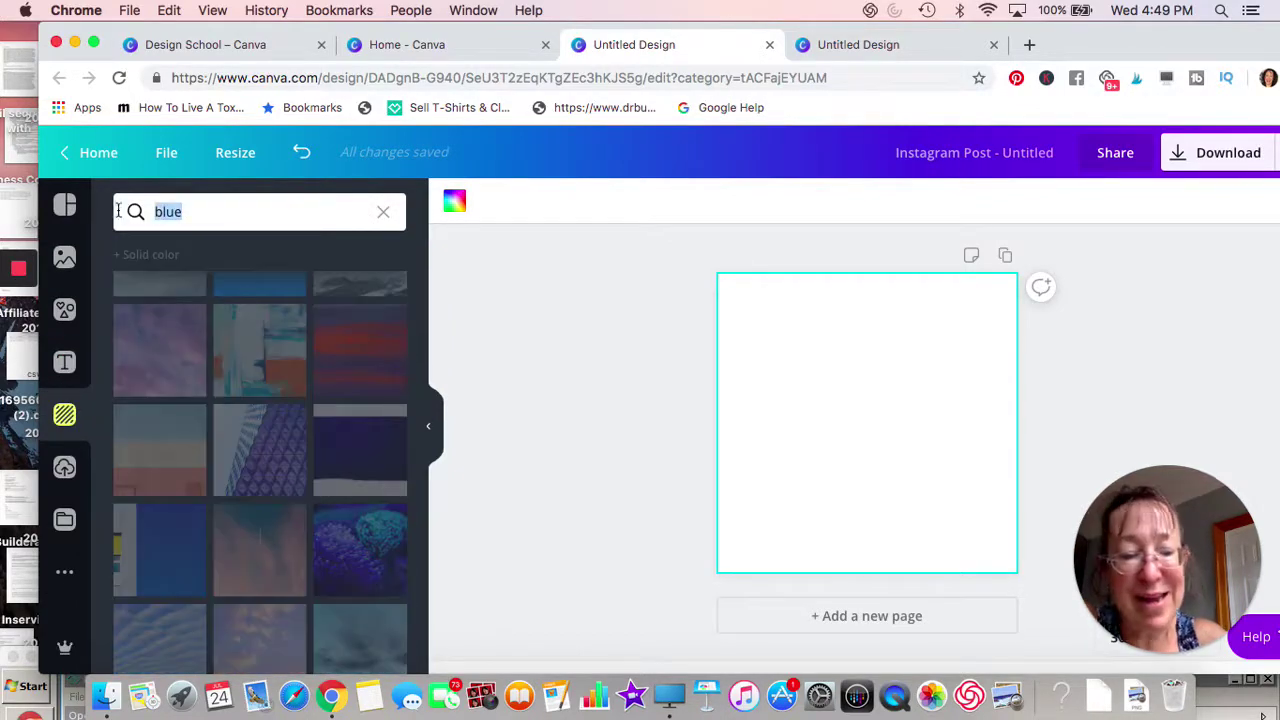
type("po")
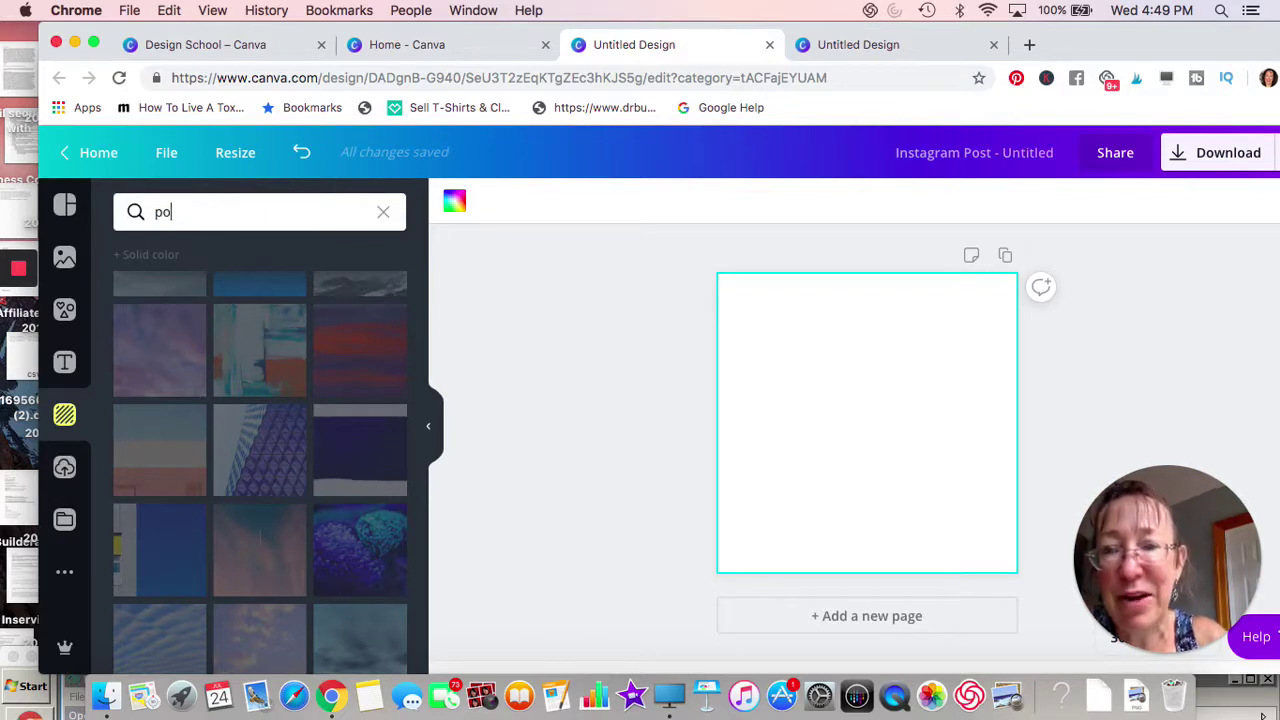
type("nk")
key("Return")
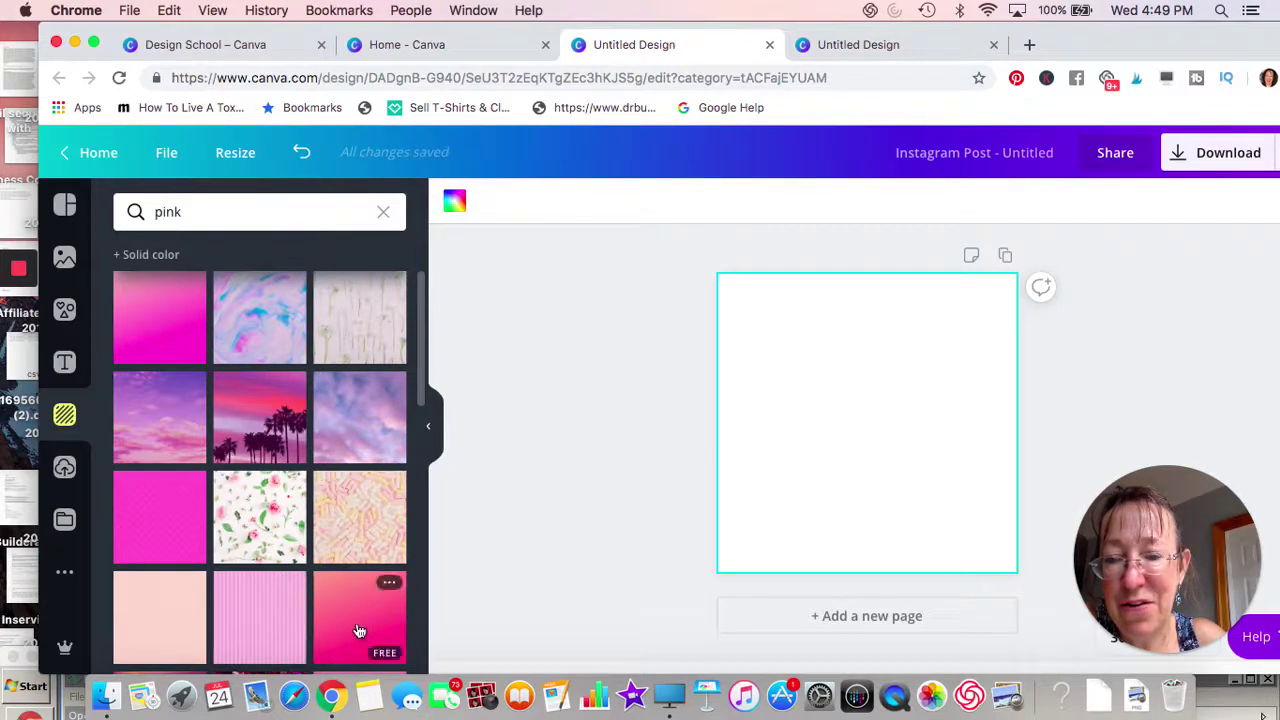
Step: Try the hot pink background, undo it, and apply the free pink woven-fabric background instead
left_click(155, 522)
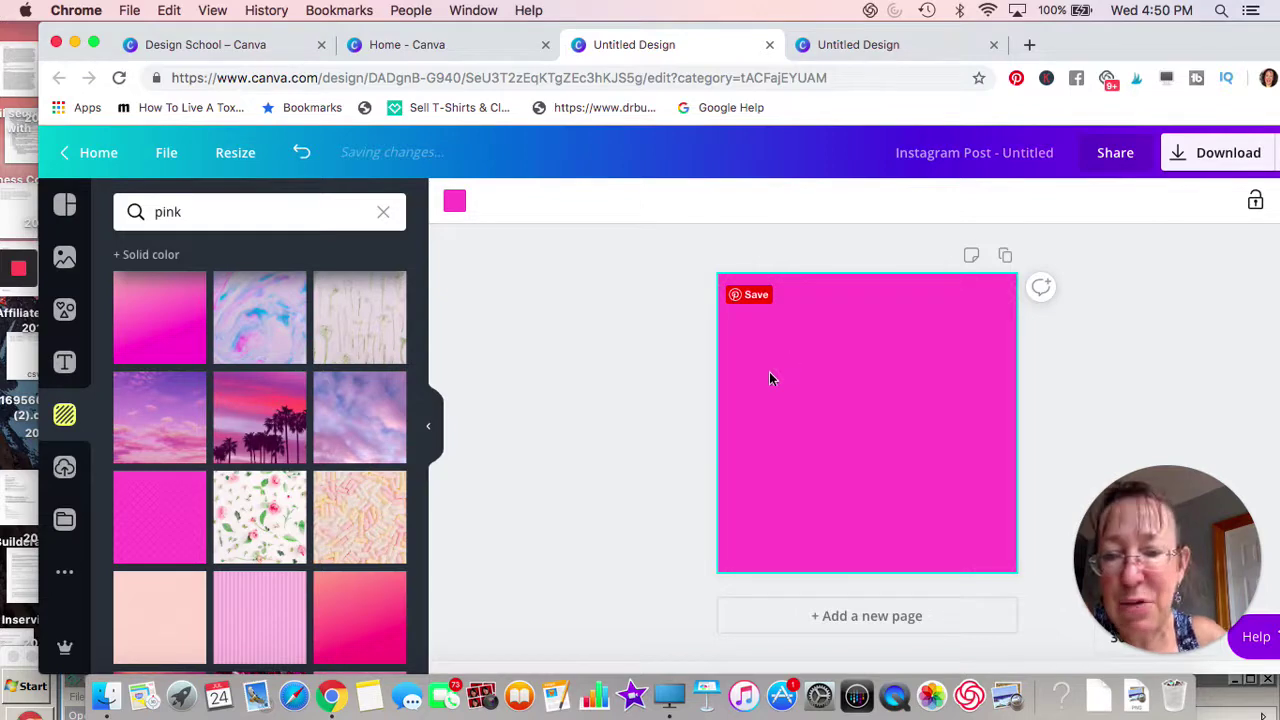
key("super+z")
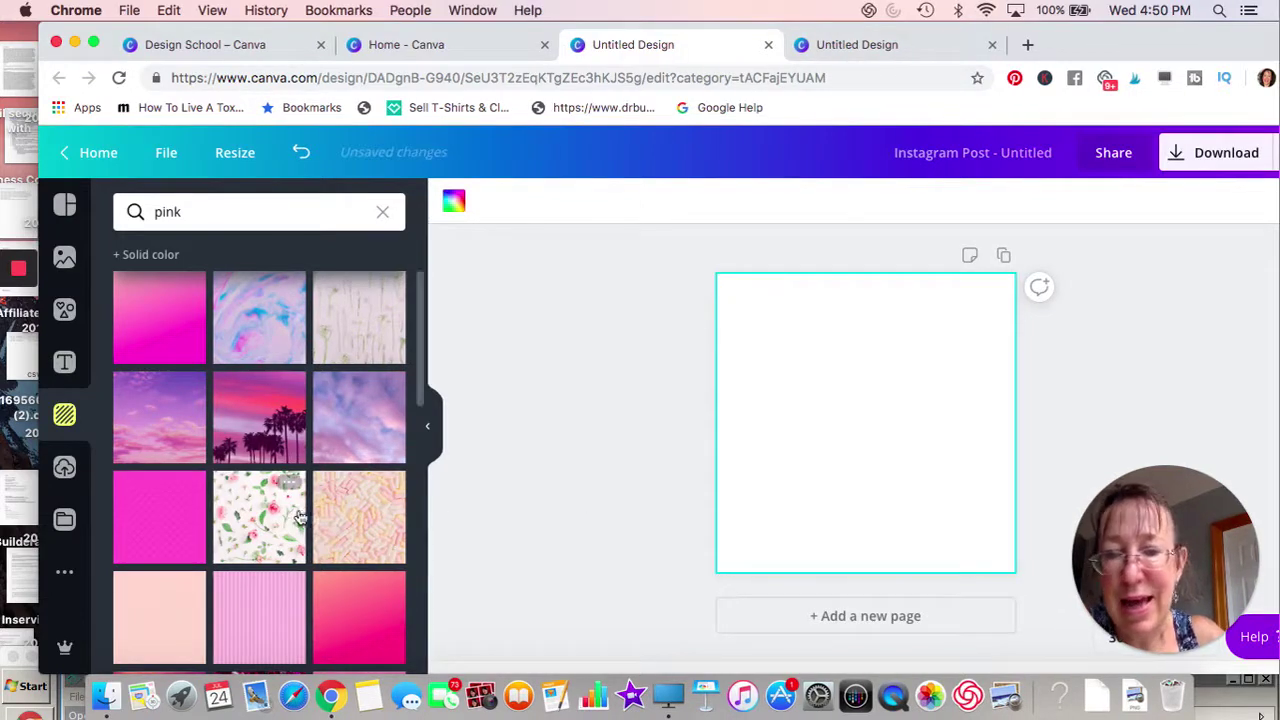
scroll(327, 514, "down", 3)
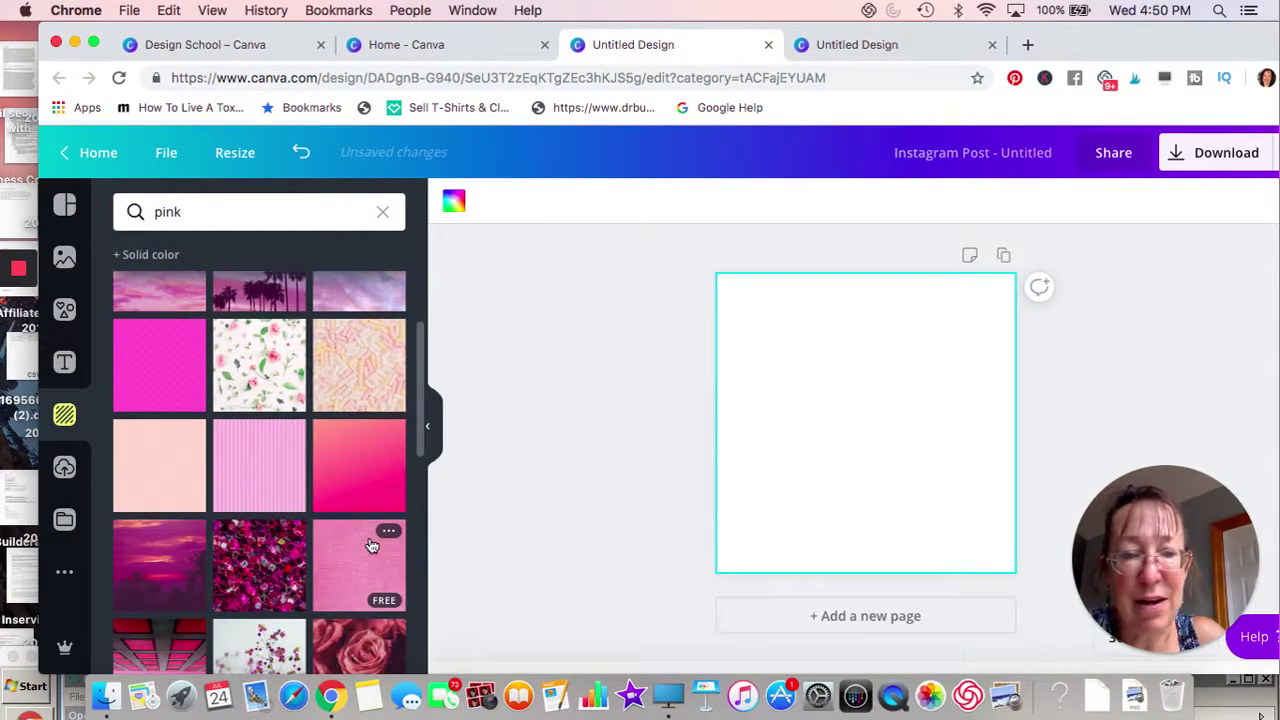
left_click(370, 545)
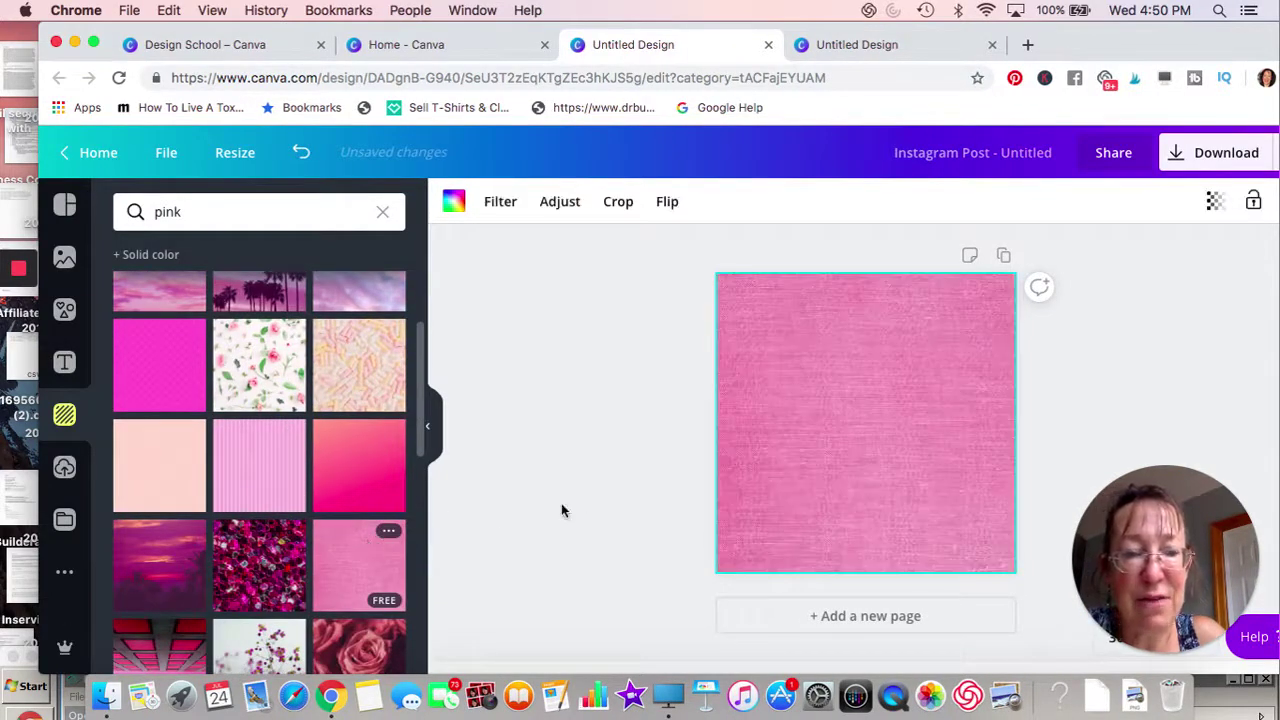
Step: Add a heading to the upper part of the page, enlarge it to size 116, and widen its box to the full page width
left_click(65, 365)
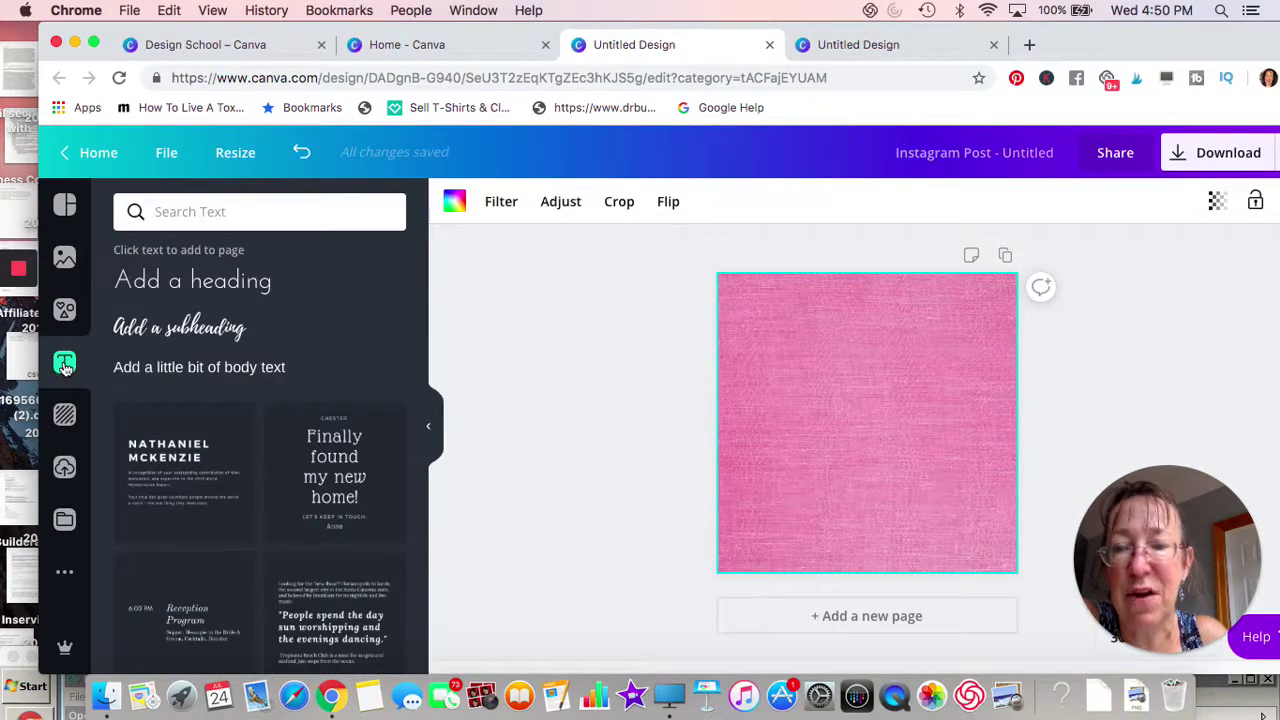
double_click(180, 287)
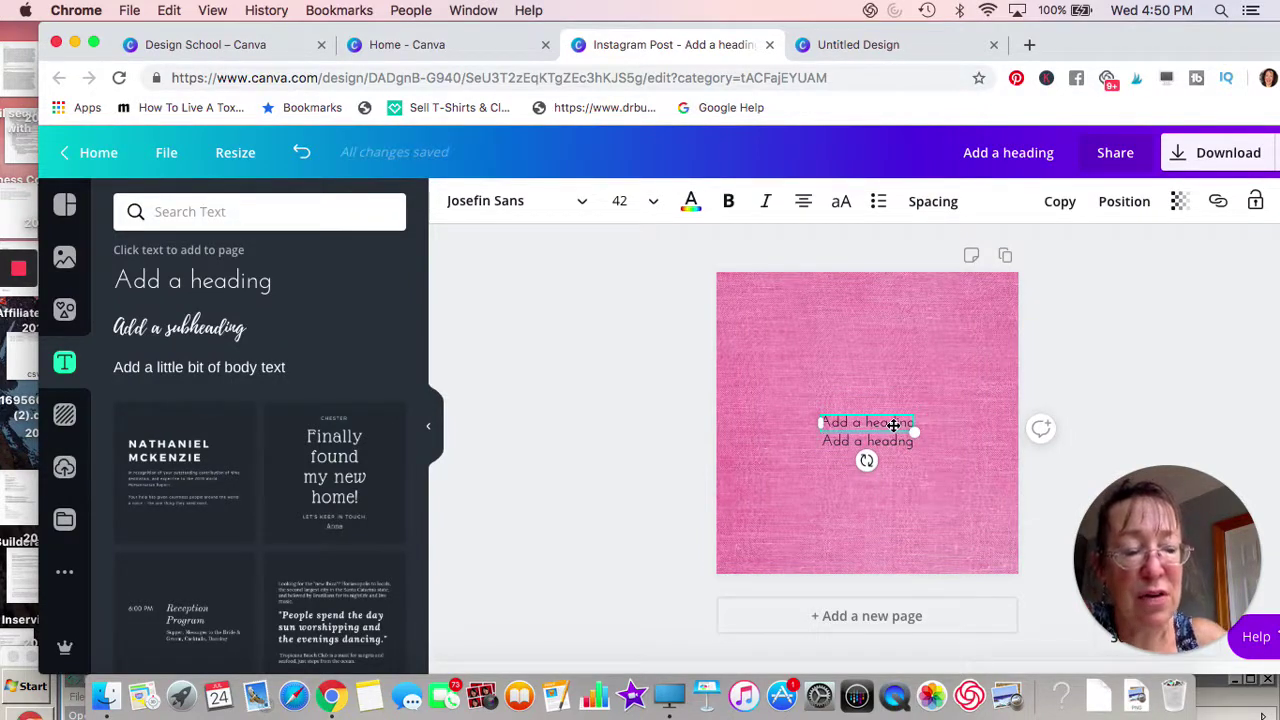
left_click_drag(898, 427, 977, 471)
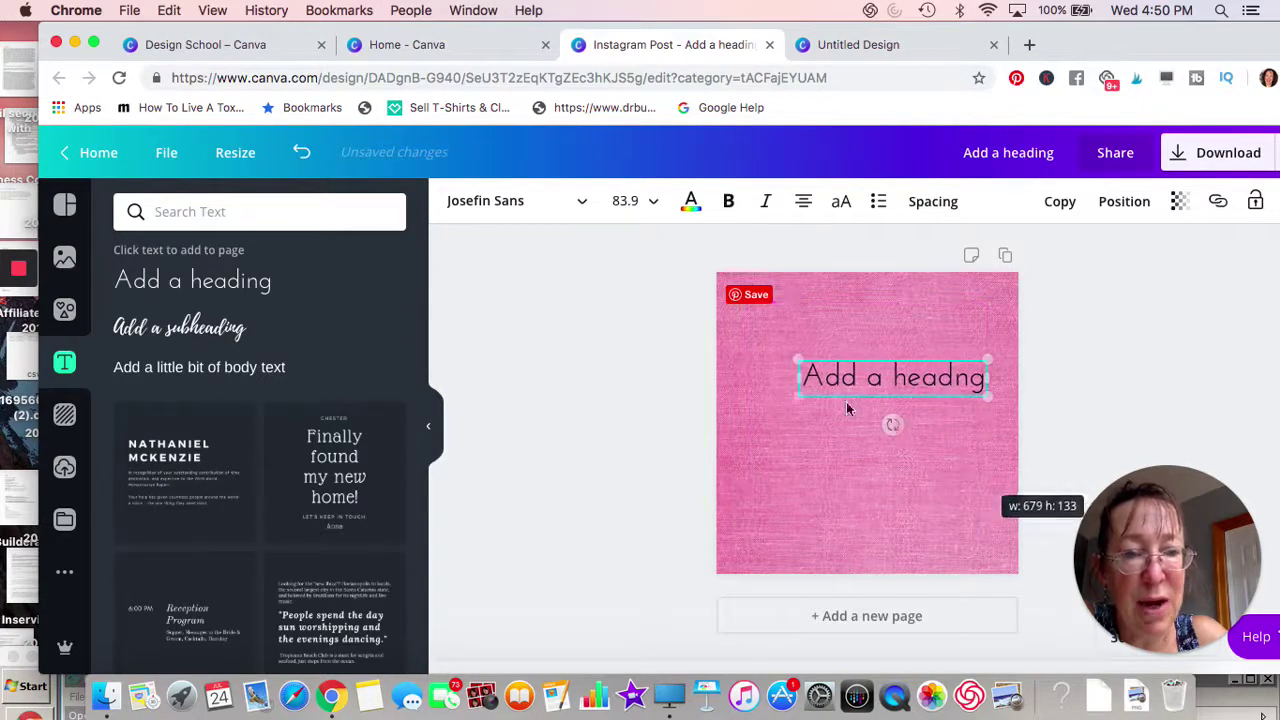
left_click_drag(798, 360, 714, 354)
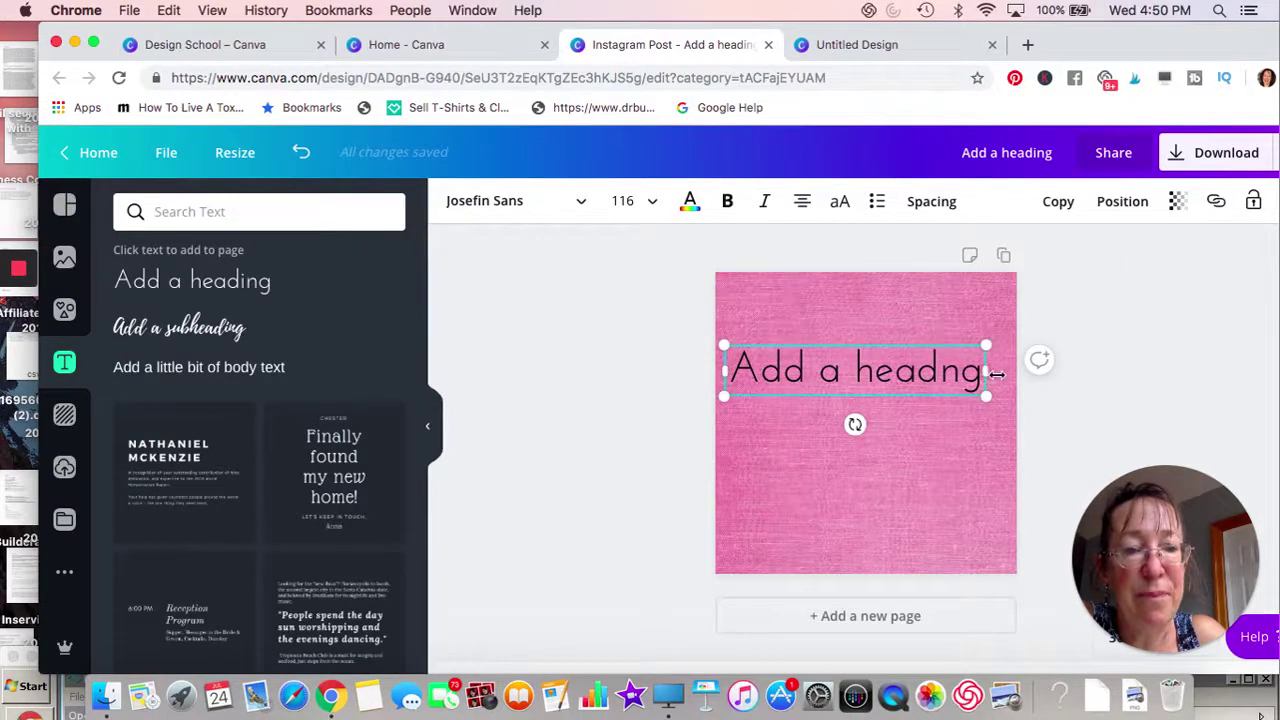
left_click_drag(987, 370, 1016, 386)
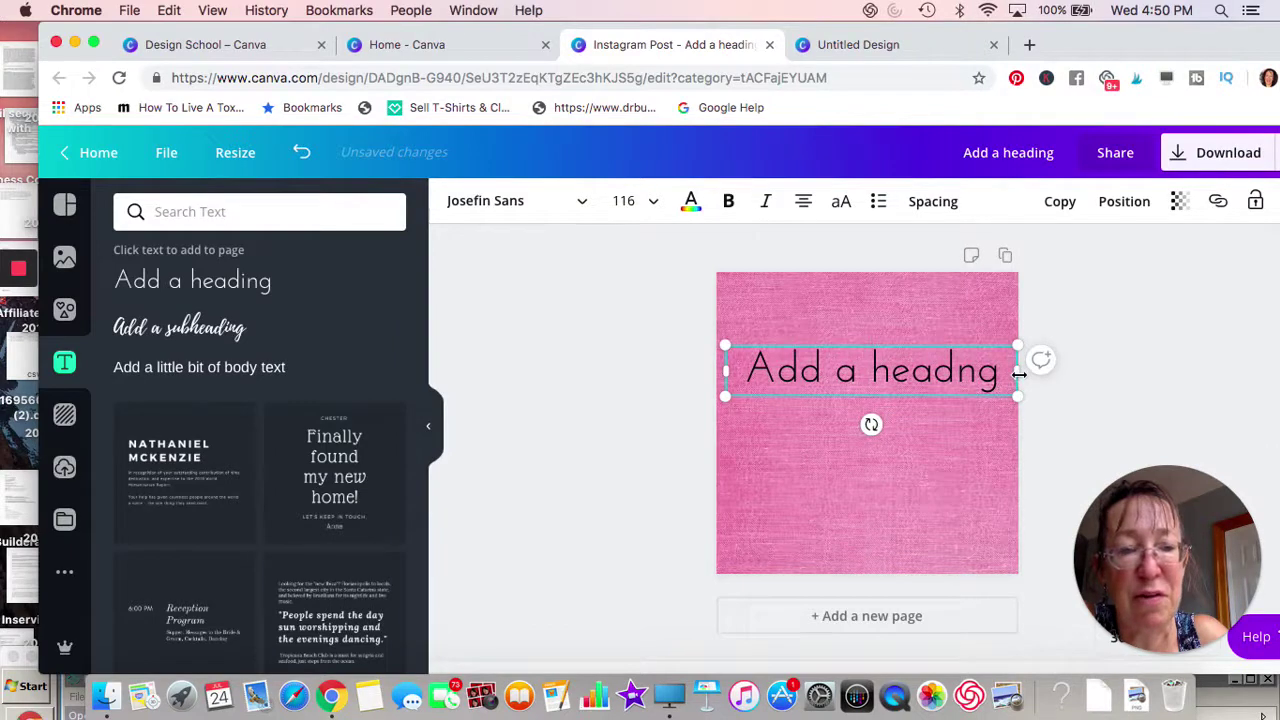
left_click_drag(726, 372, 717, 373)
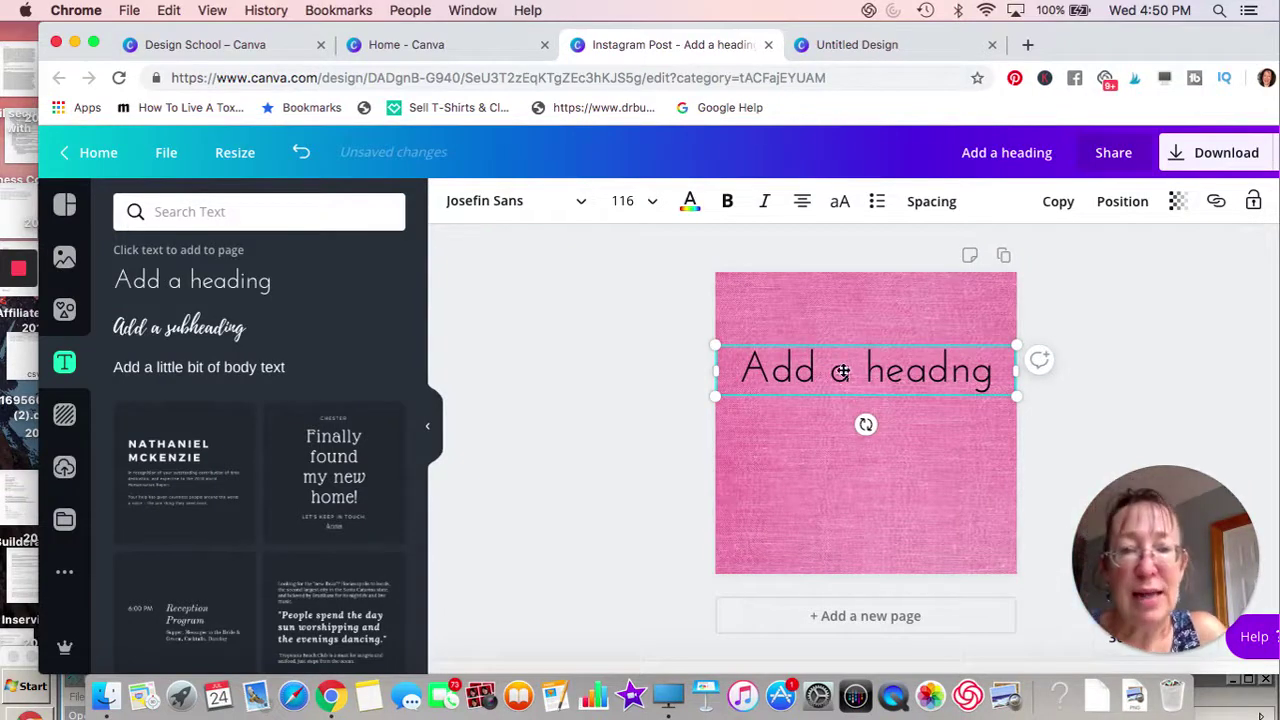
Step: Place the text cursor in the heading and show the list of available fonts
left_click(842, 372)
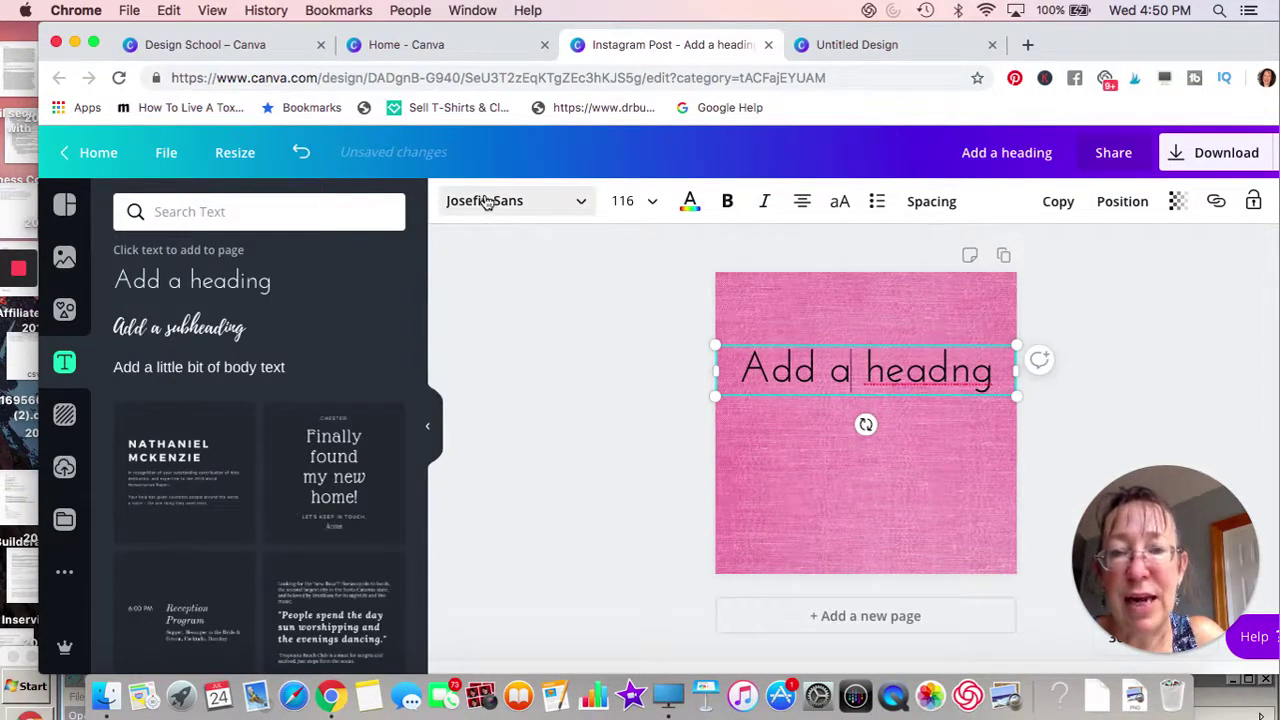
left_click(487, 202)
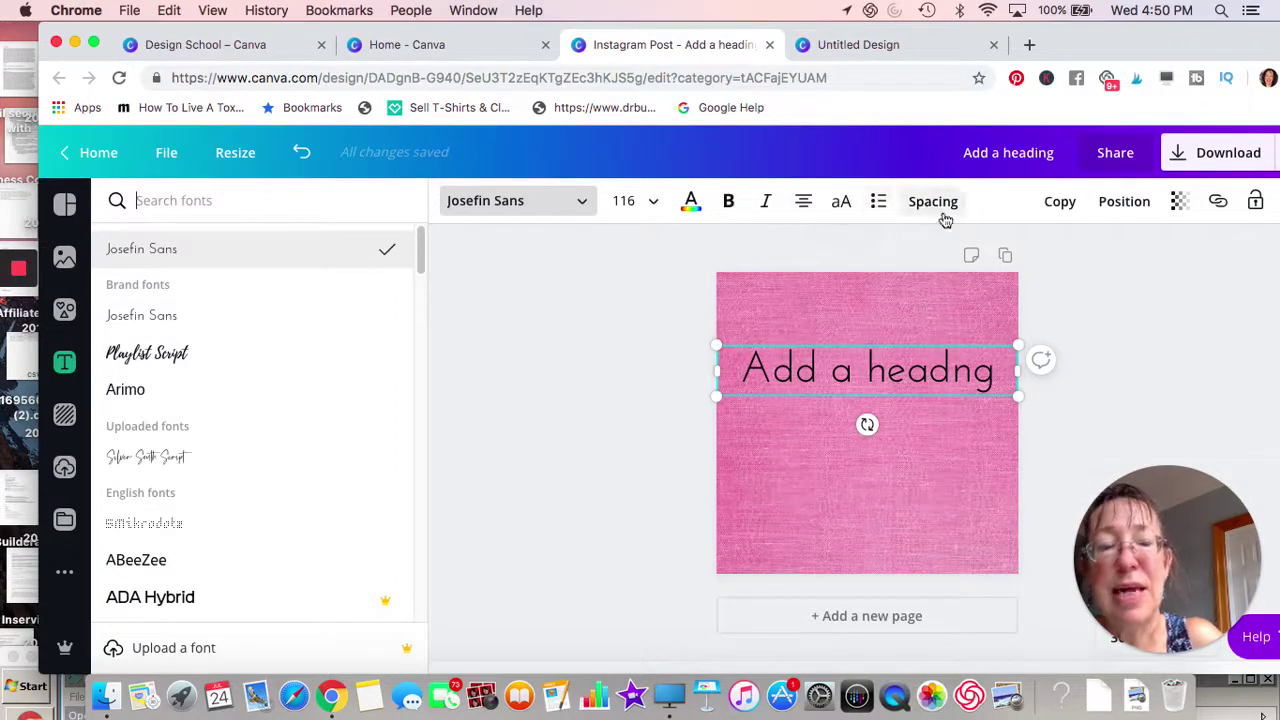
Step: Duplicate the heading, place the copy directly below the original, and show the position options for it
left_click(1055, 205)
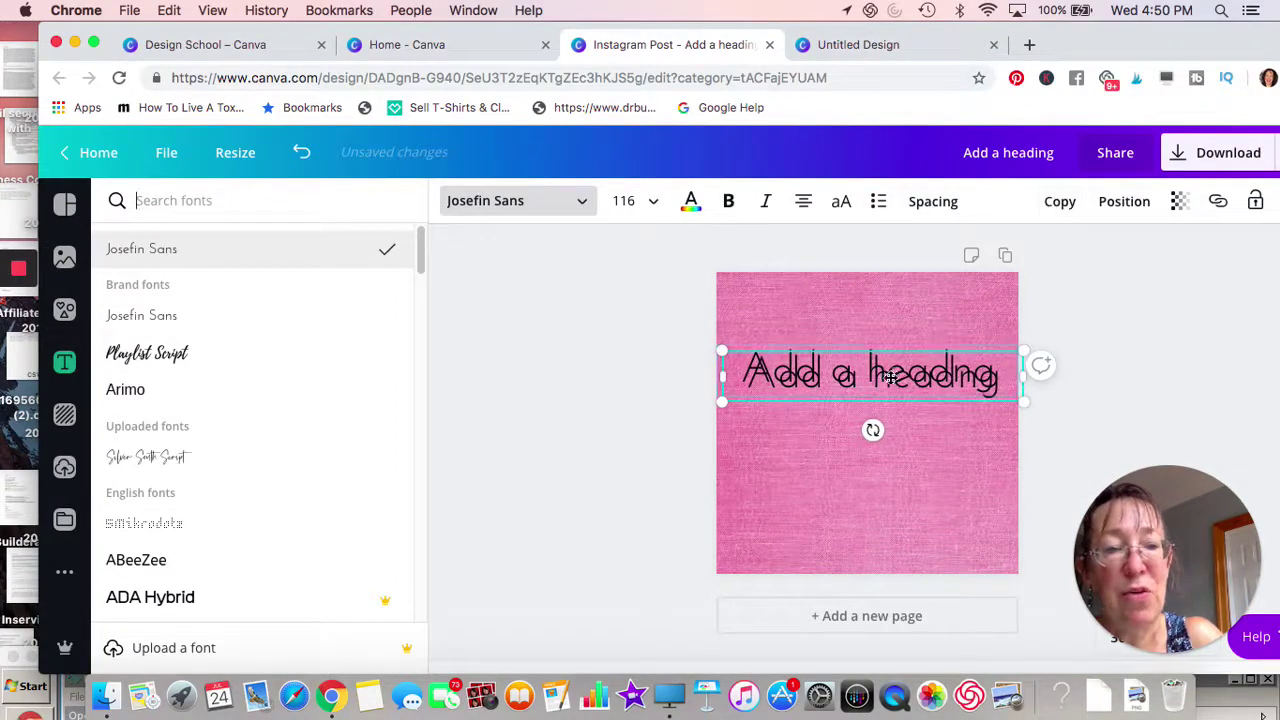
left_click_drag(888, 376, 886, 441)
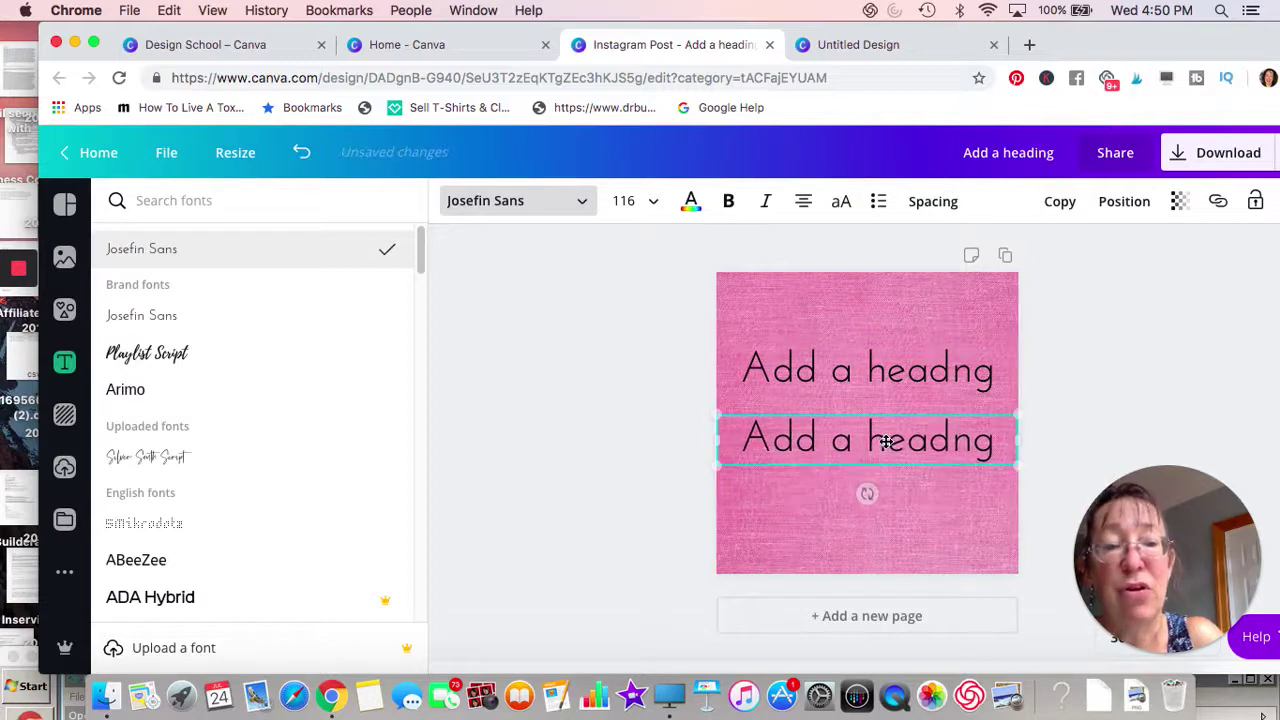
left_click(1128, 214)
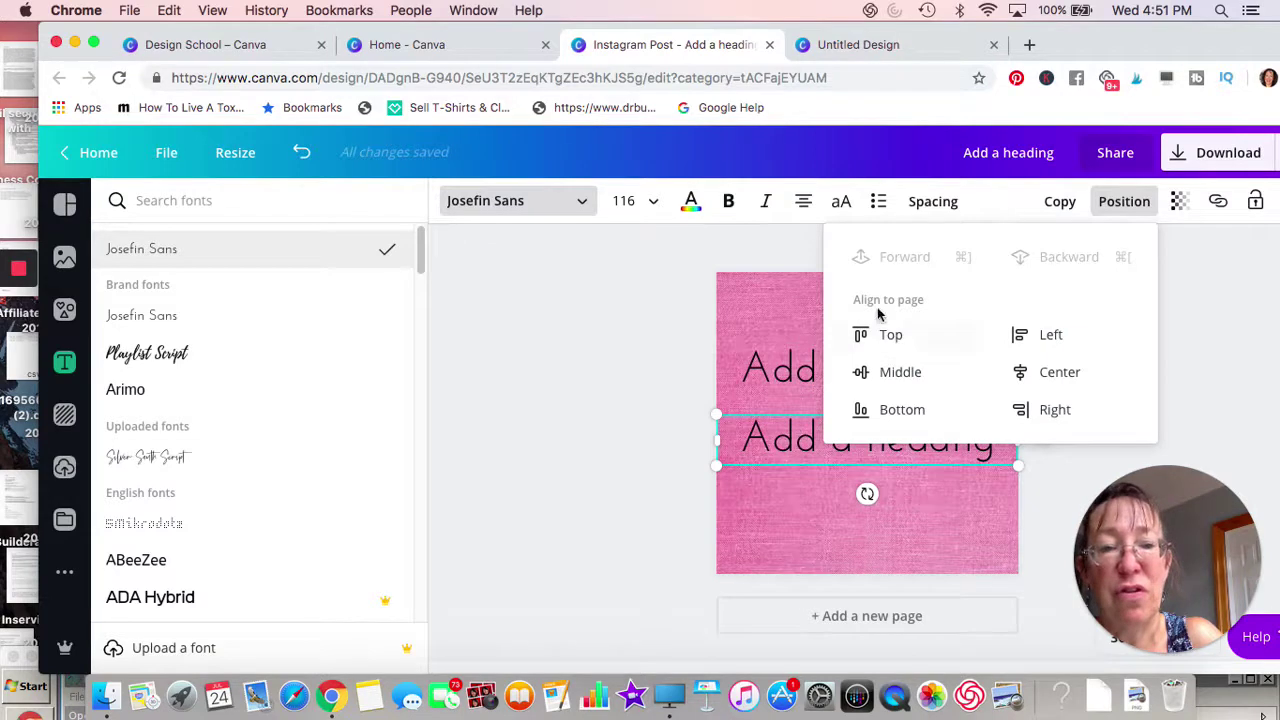
Step: Close the position options and delete all the text of the duplicate heading
left_click(791, 451)
left_click(791, 451)
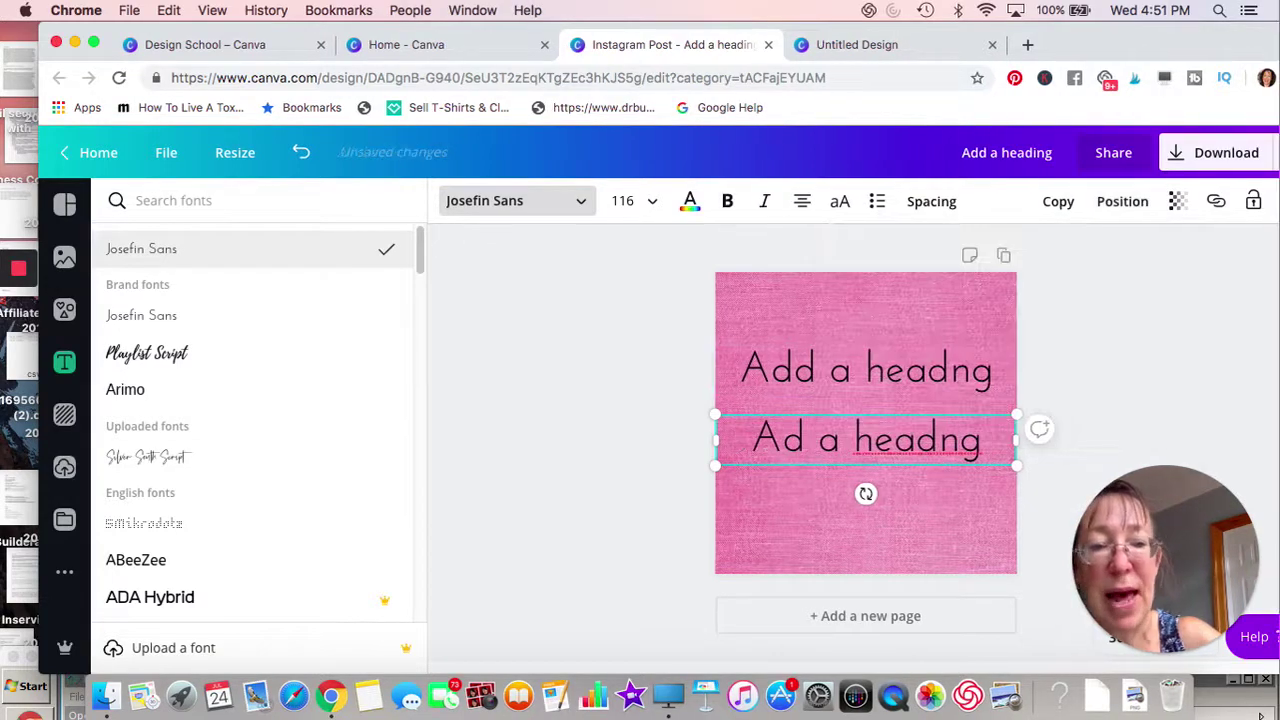
left_click_drag(986, 448, 736, 450)
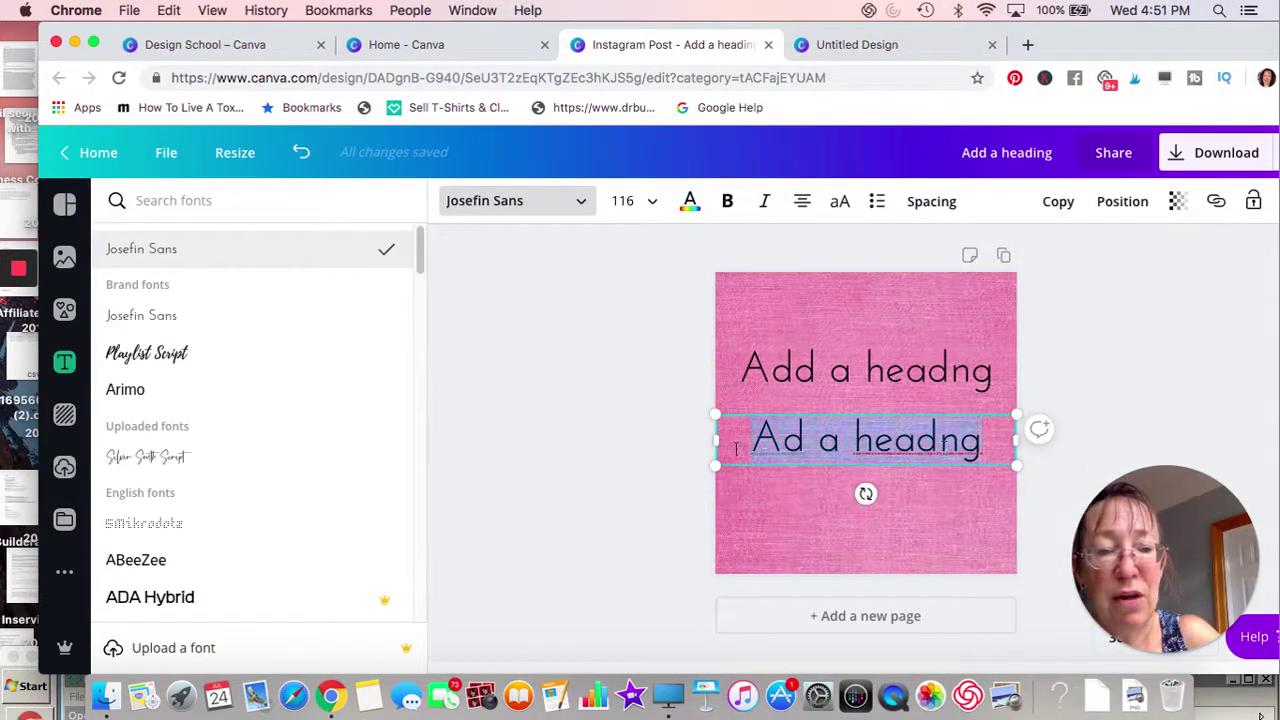
key("BackSpace")
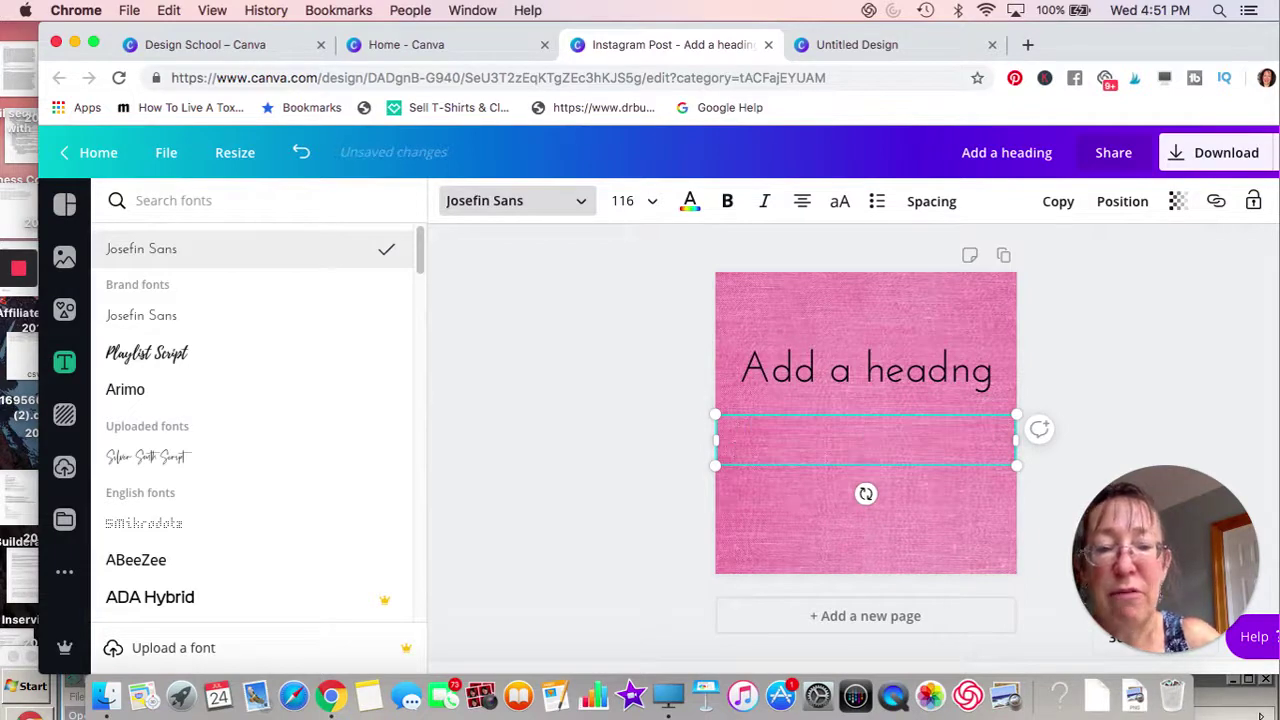
Step: Correct the spelling of the remaining heading to "Add a heading"
left_click(956, 372)
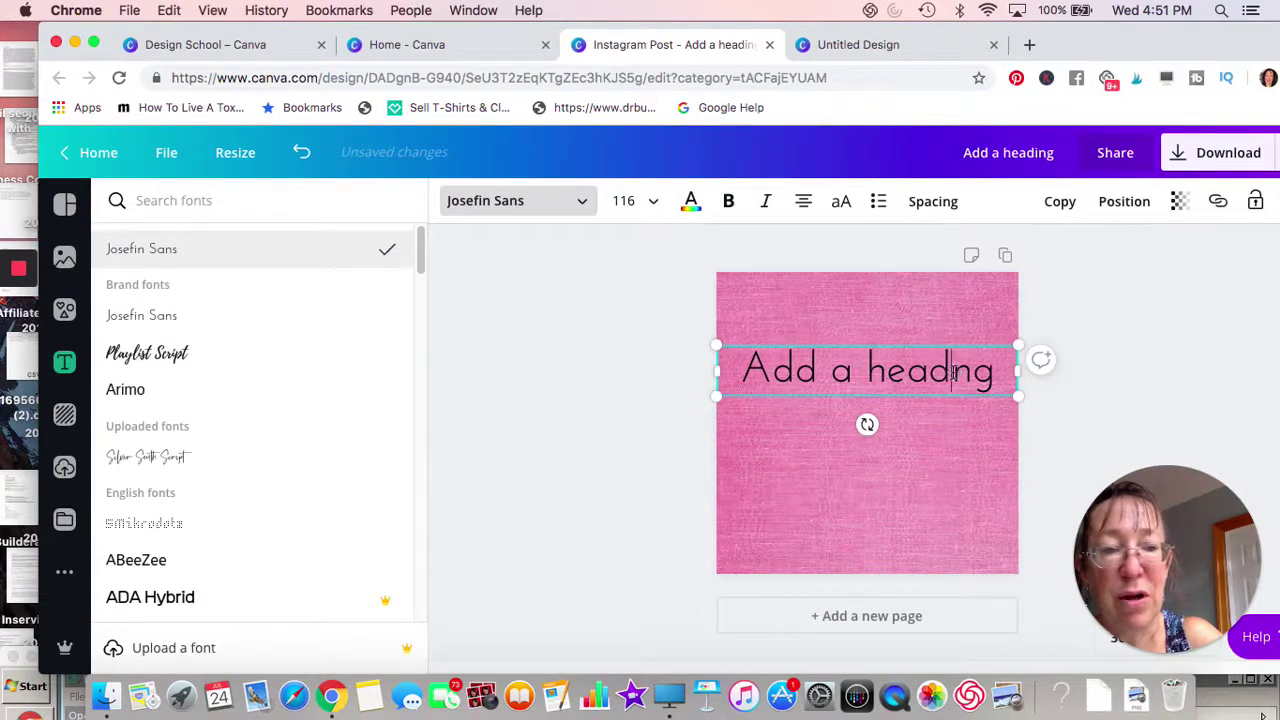
left_click(954, 372)
type("i")
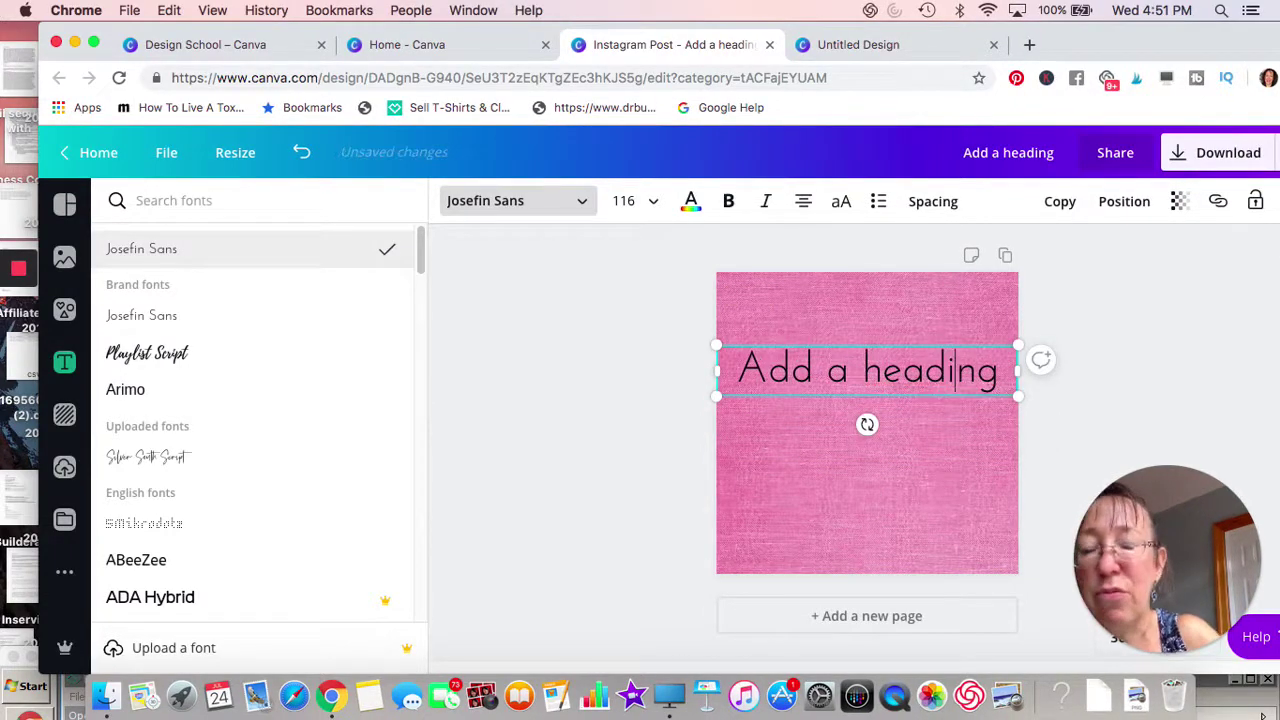
Step: Browse the English fonts and apply Bebas Neue Cyrillic to the heading
scroll(249, 375, "down", 6)
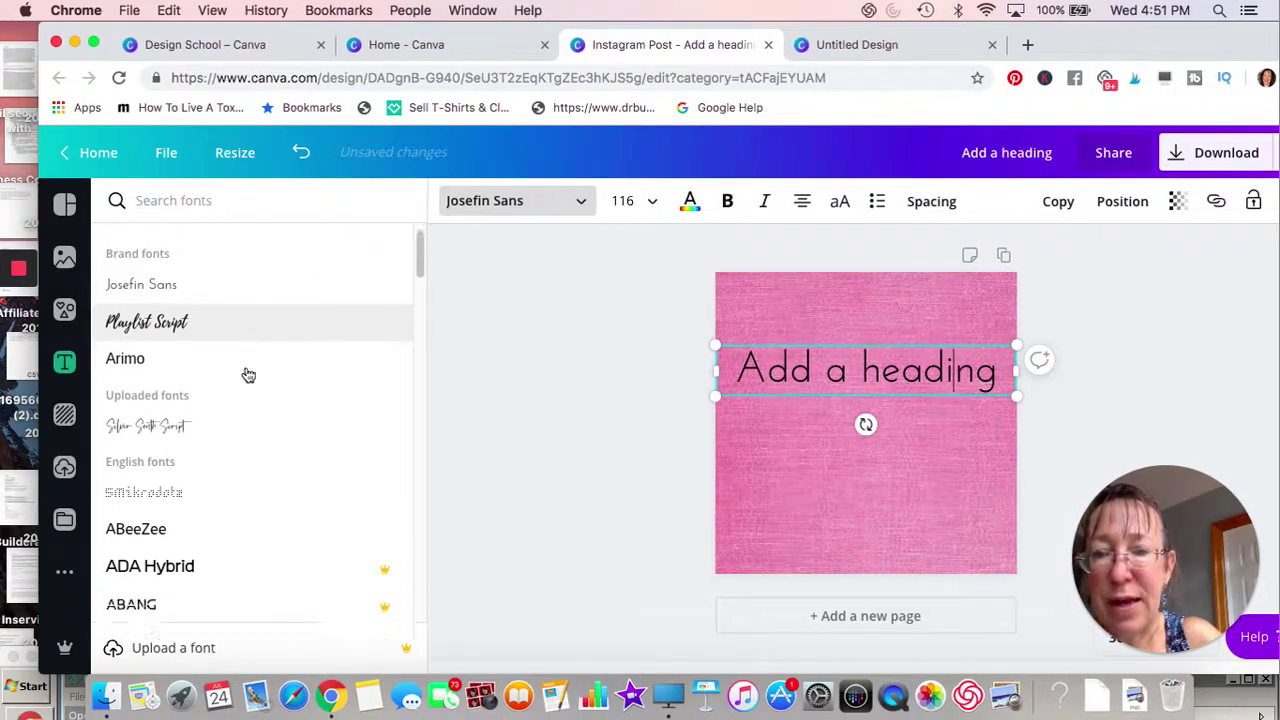
scroll(249, 375, "down", 5)
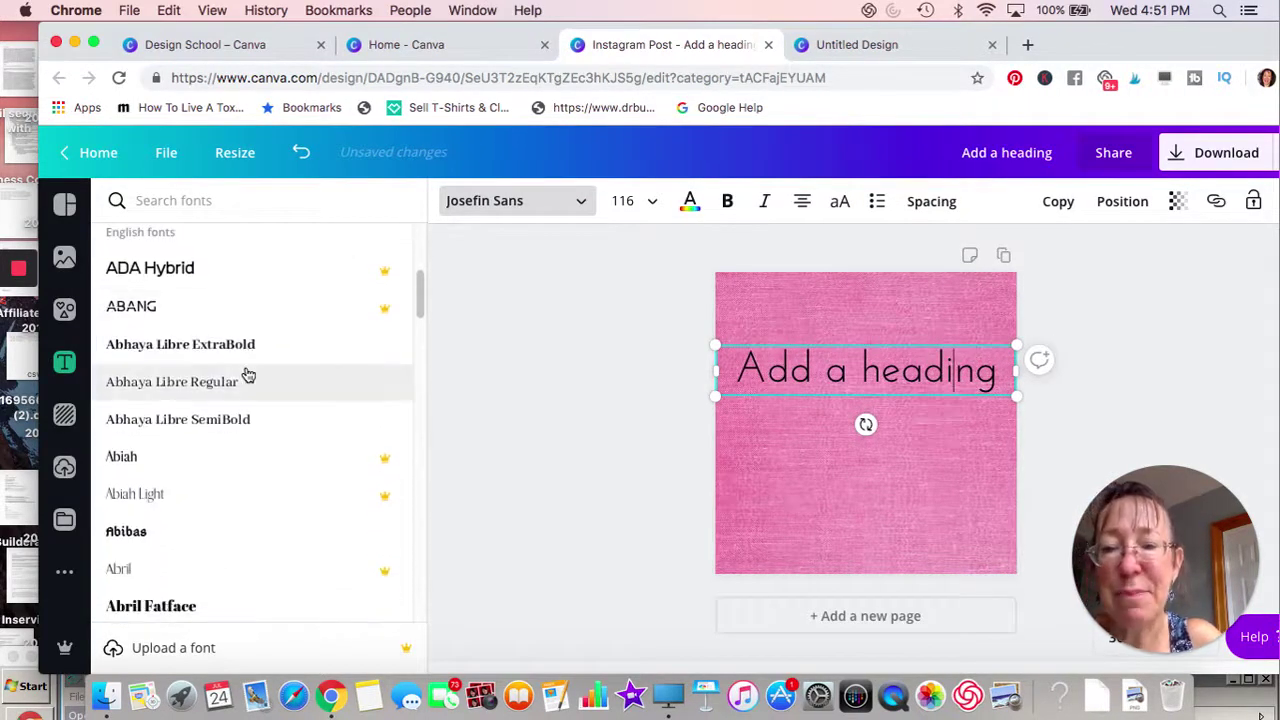
scroll(249, 375, "down", 6)
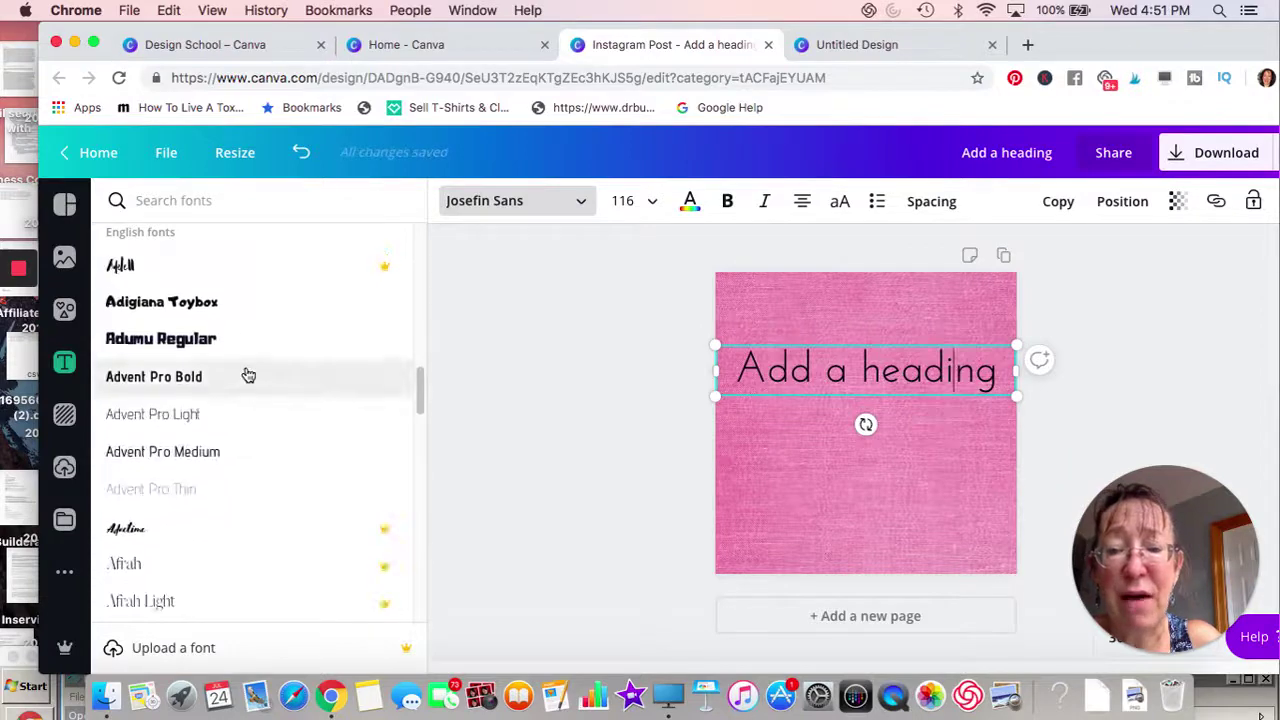
scroll(249, 375, "down", 6)
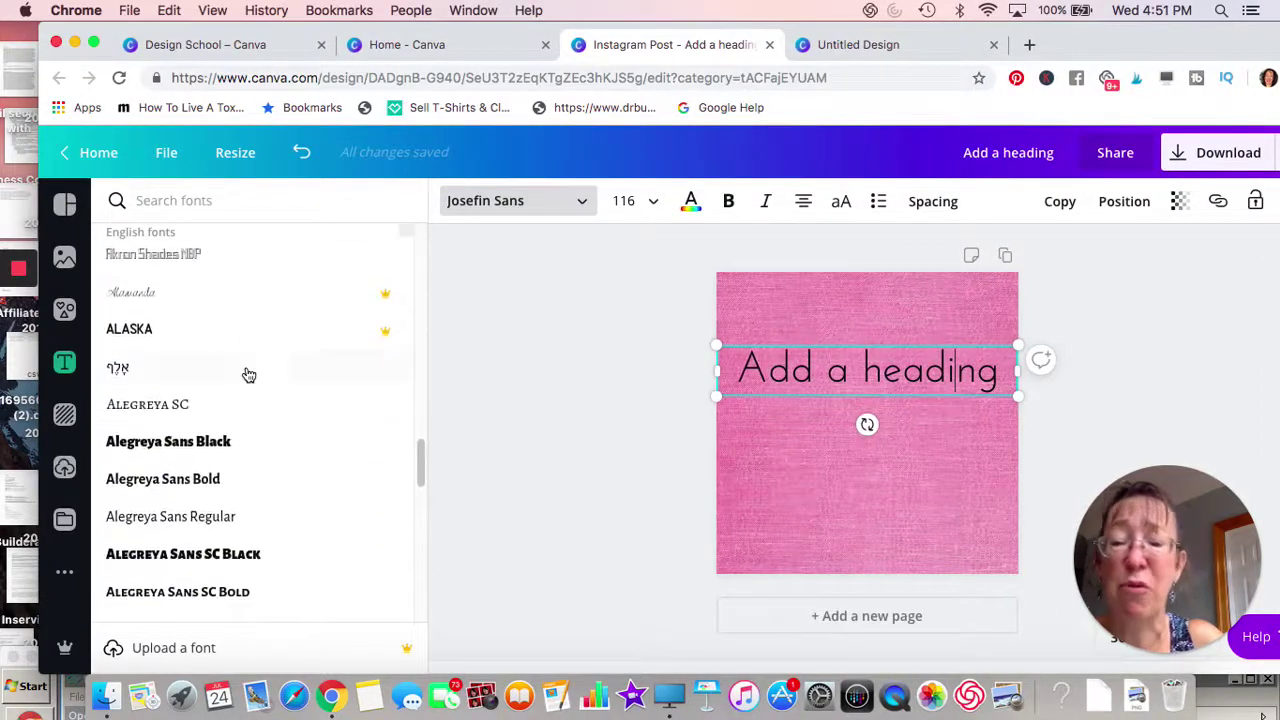
scroll(249, 375, "down", 6)
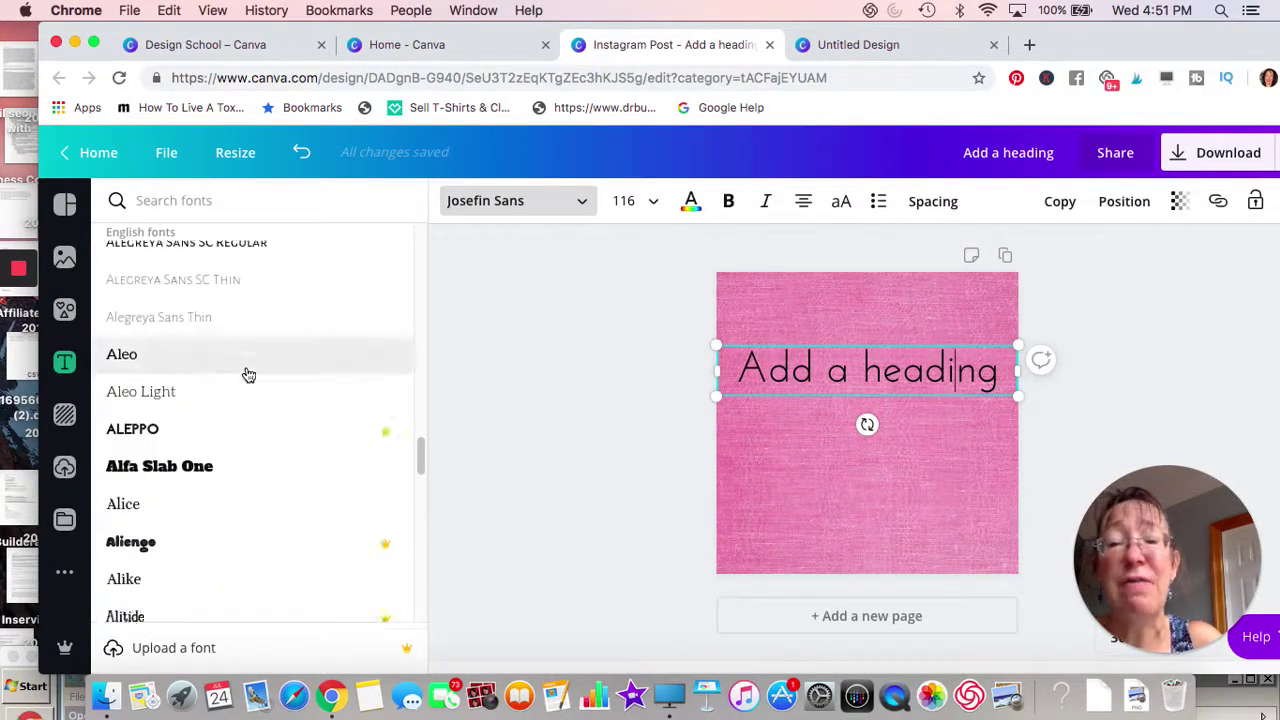
scroll(249, 375, "down", 6)
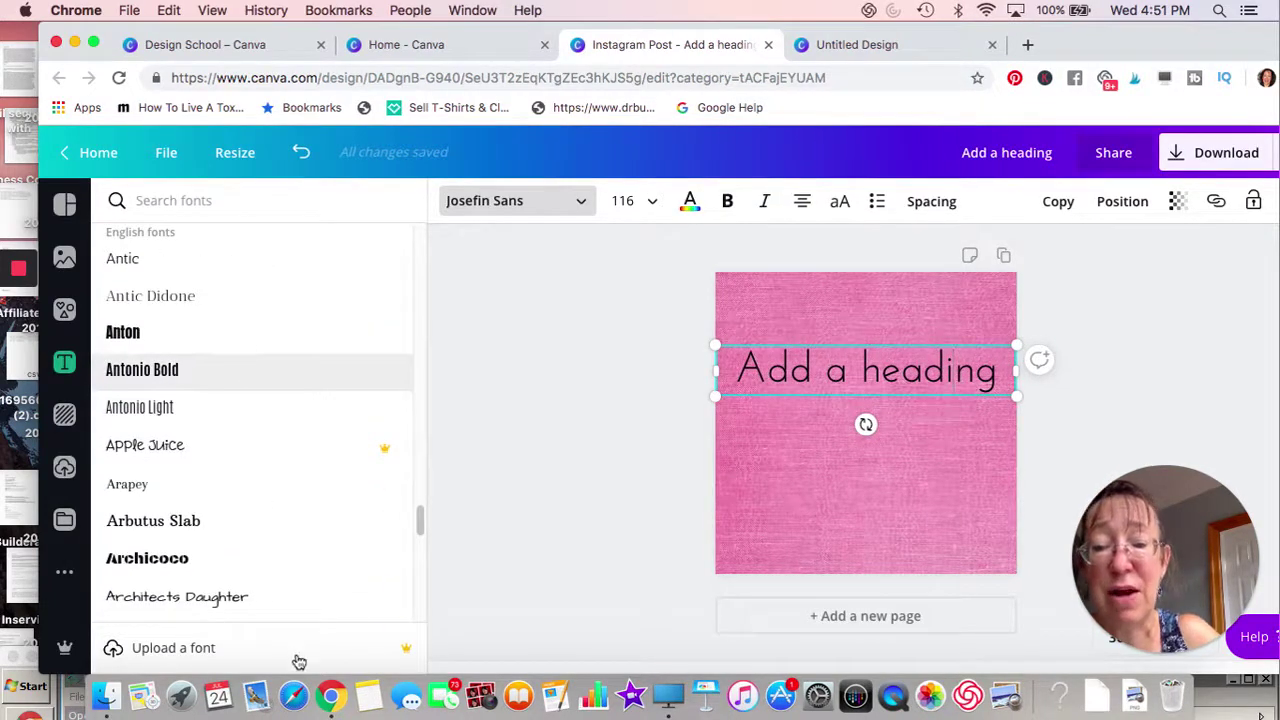
scroll(176, 508, "down", 2)
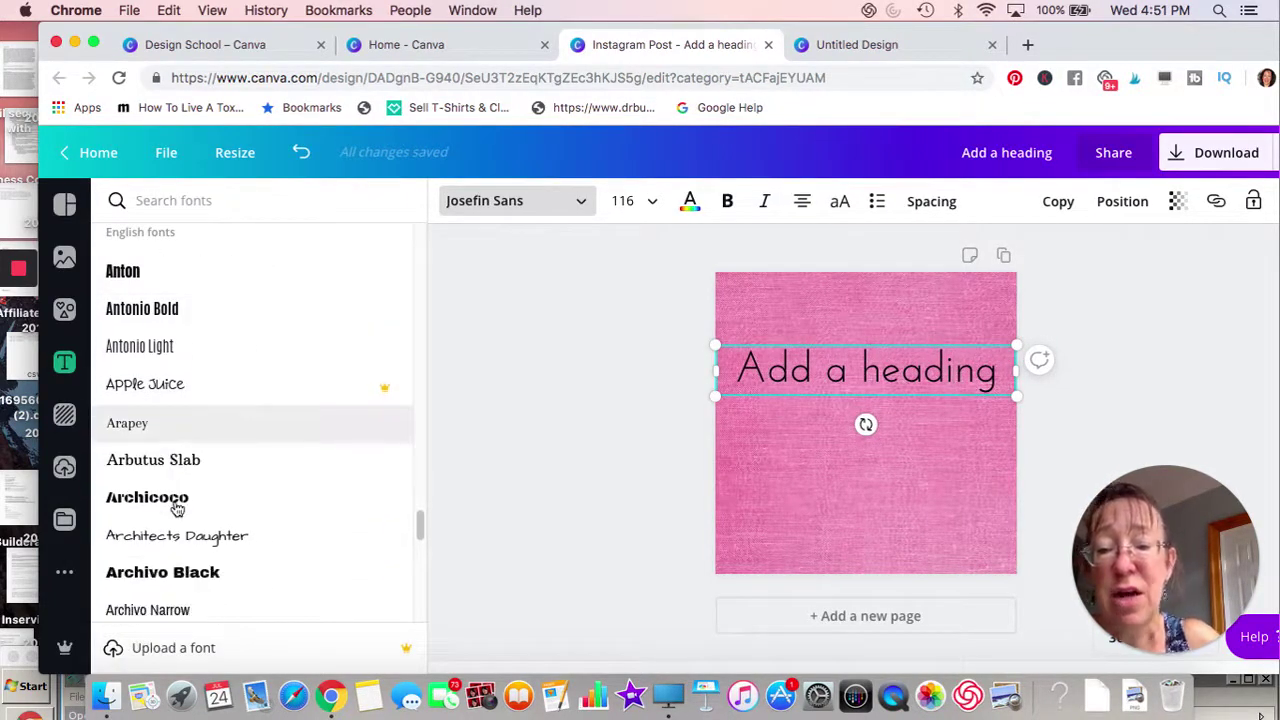
scroll(176, 508, "down", 6)
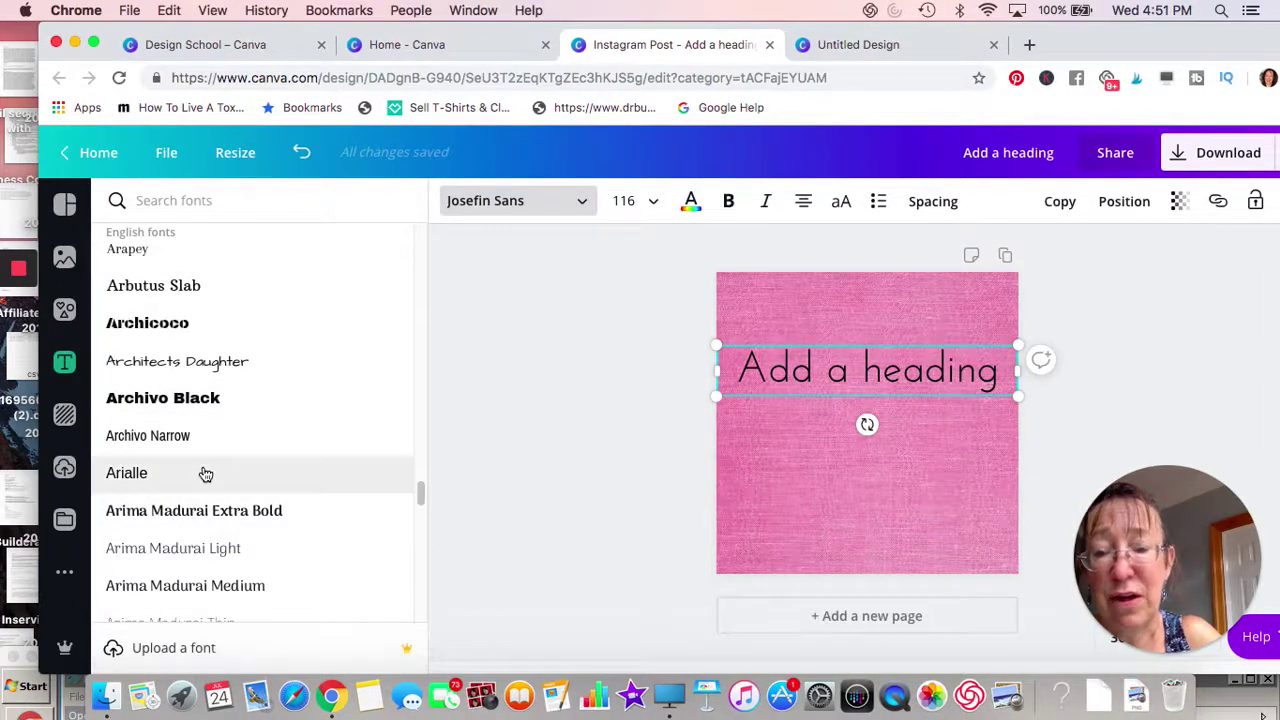
scroll(205, 473, "down", 10)
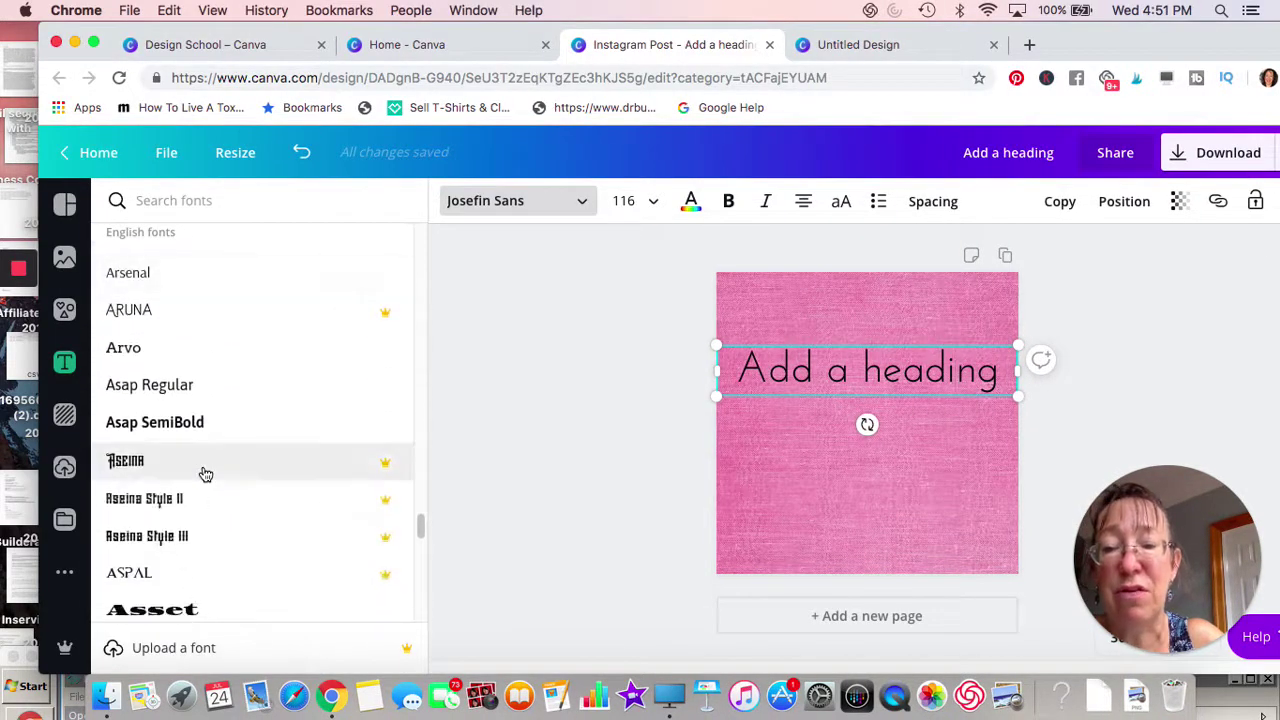
scroll(205, 473, "down", 12)
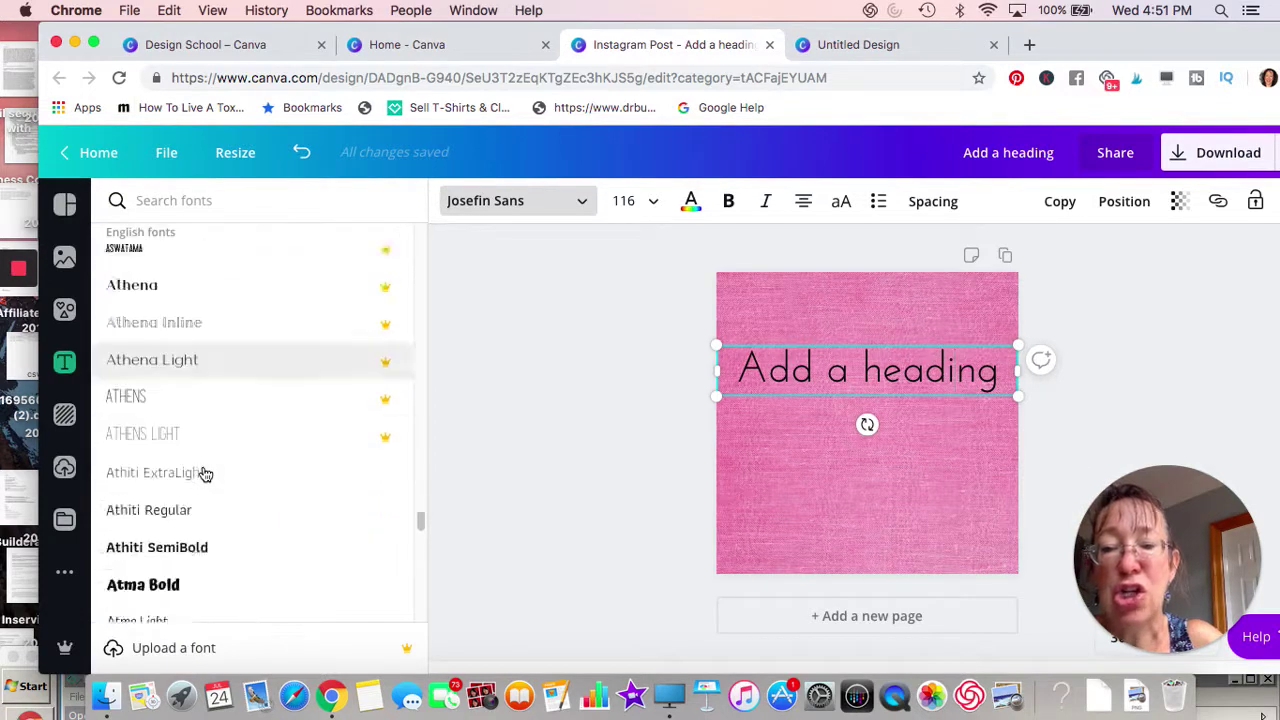
scroll(205, 473, "down", 8)
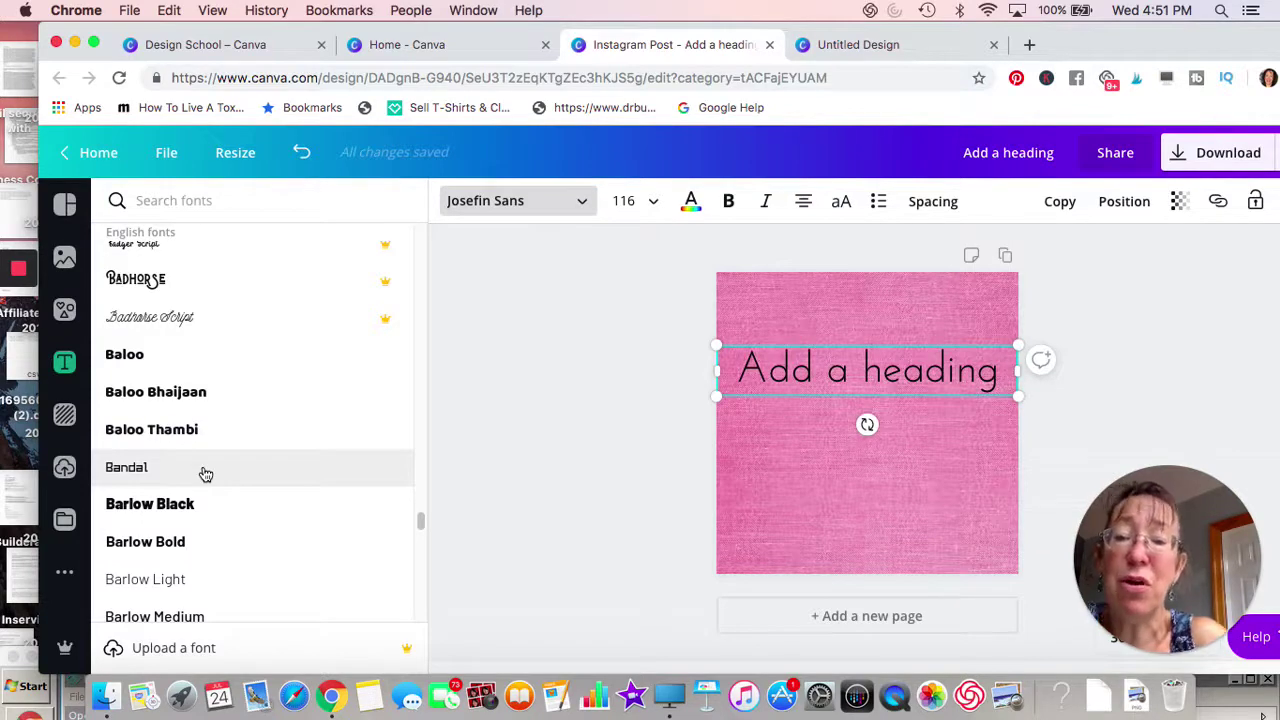
scroll(254, 374, "down", 5)
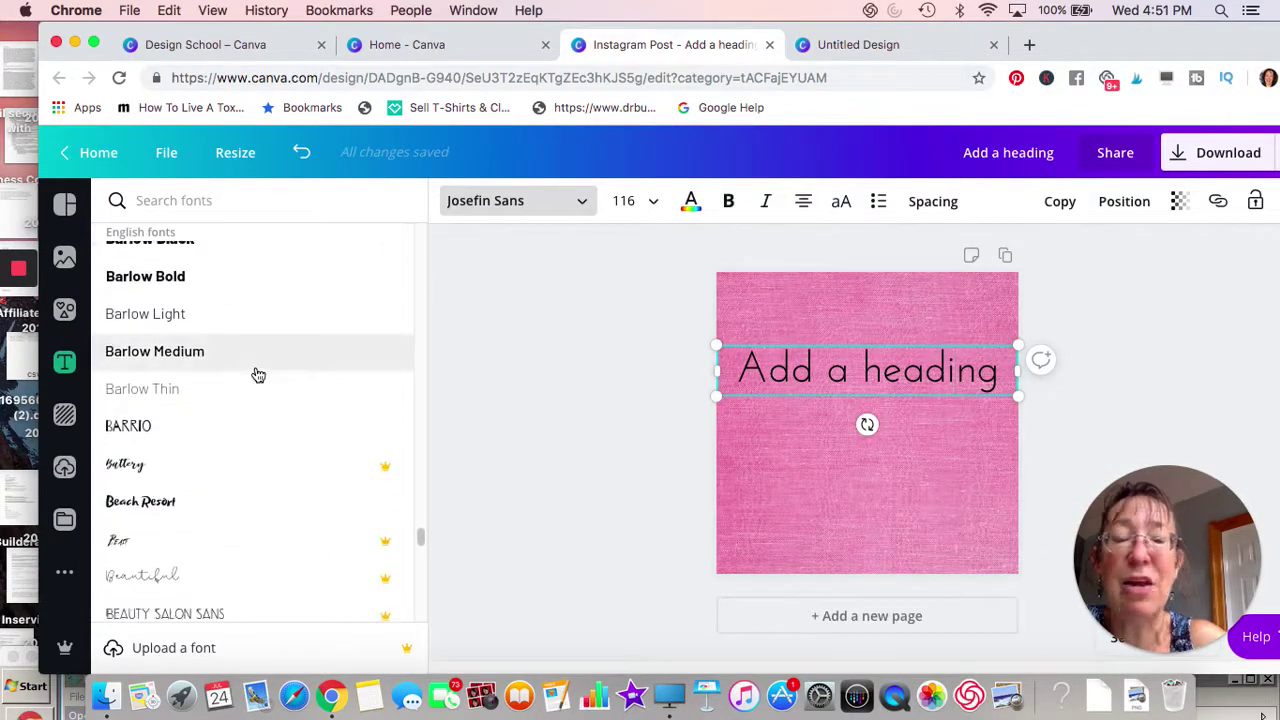
scroll(258, 375, "down", 3)
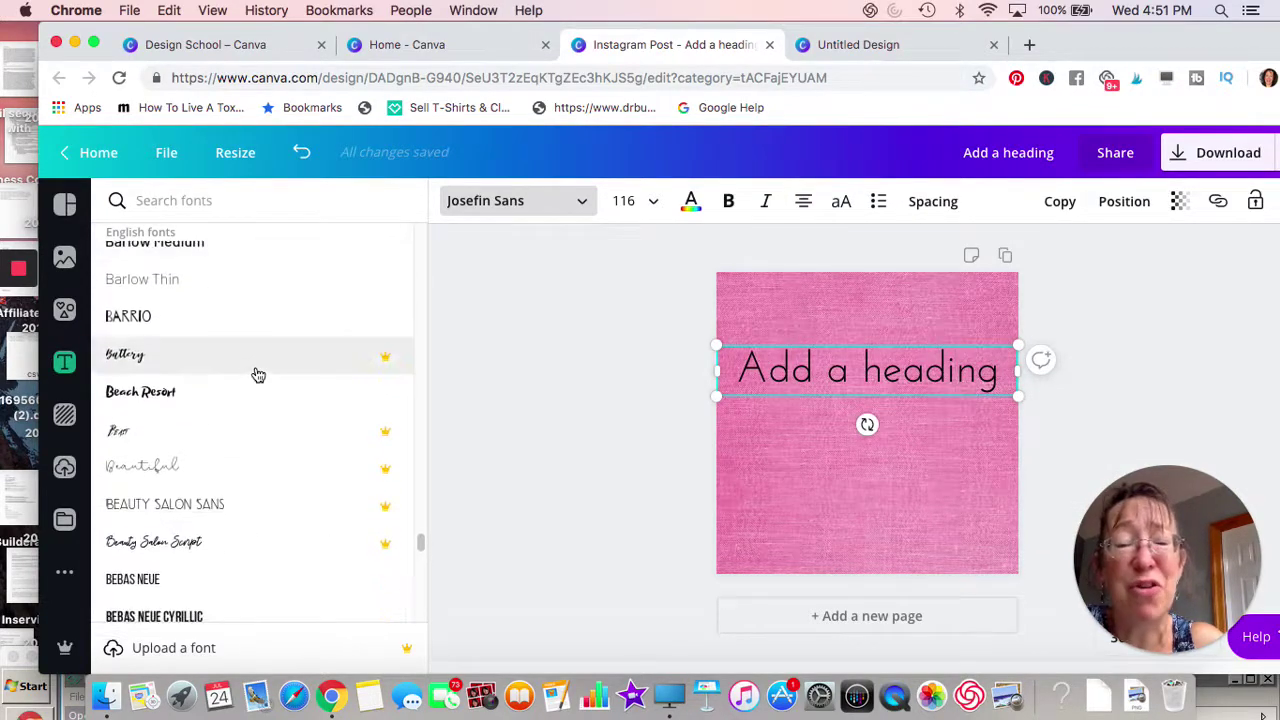
scroll(258, 375, "down", 6)
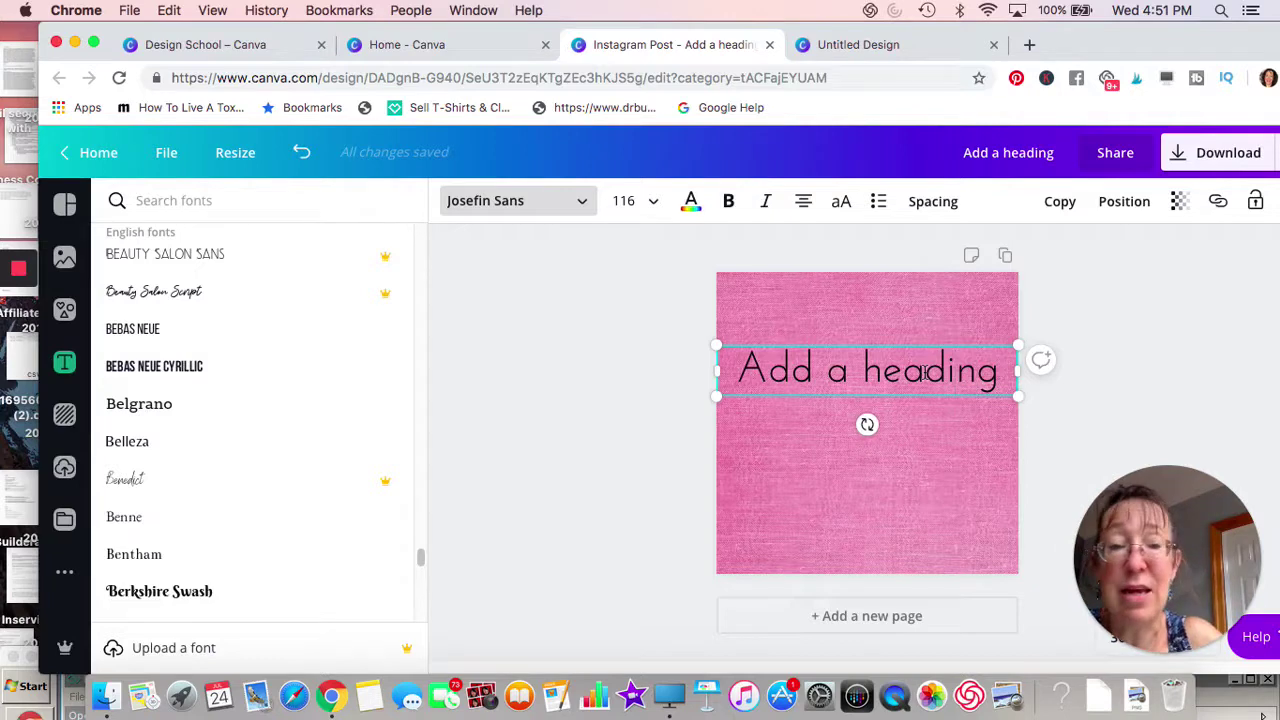
left_click(185, 369)
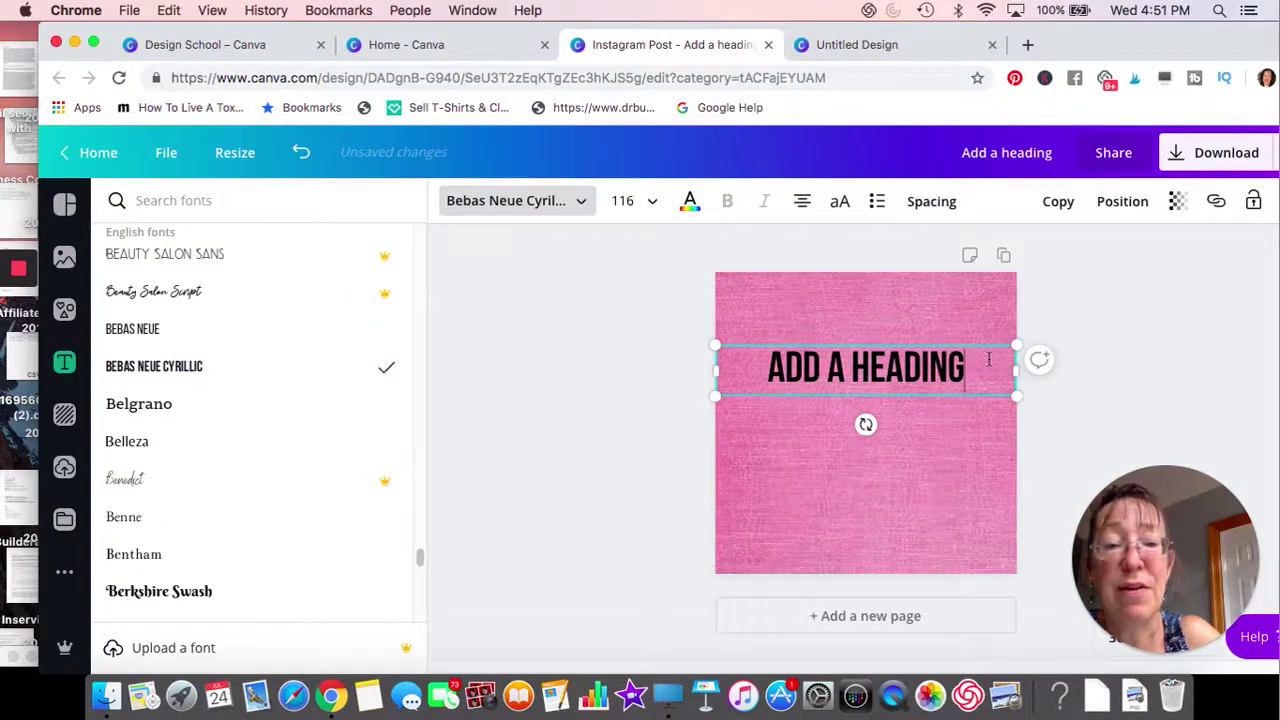
Step: Select the whole heading text and change its font to Alfa Slab One
left_click_drag(988, 360, 757, 361)
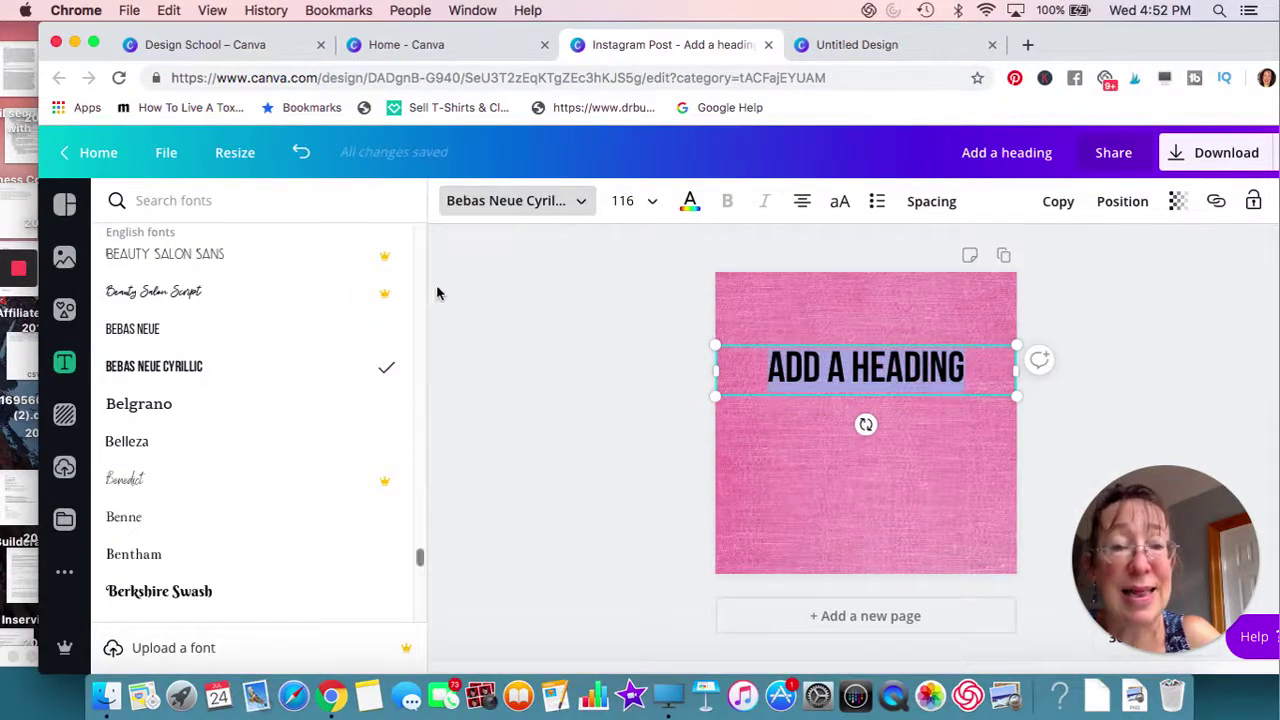
left_click(584, 204)
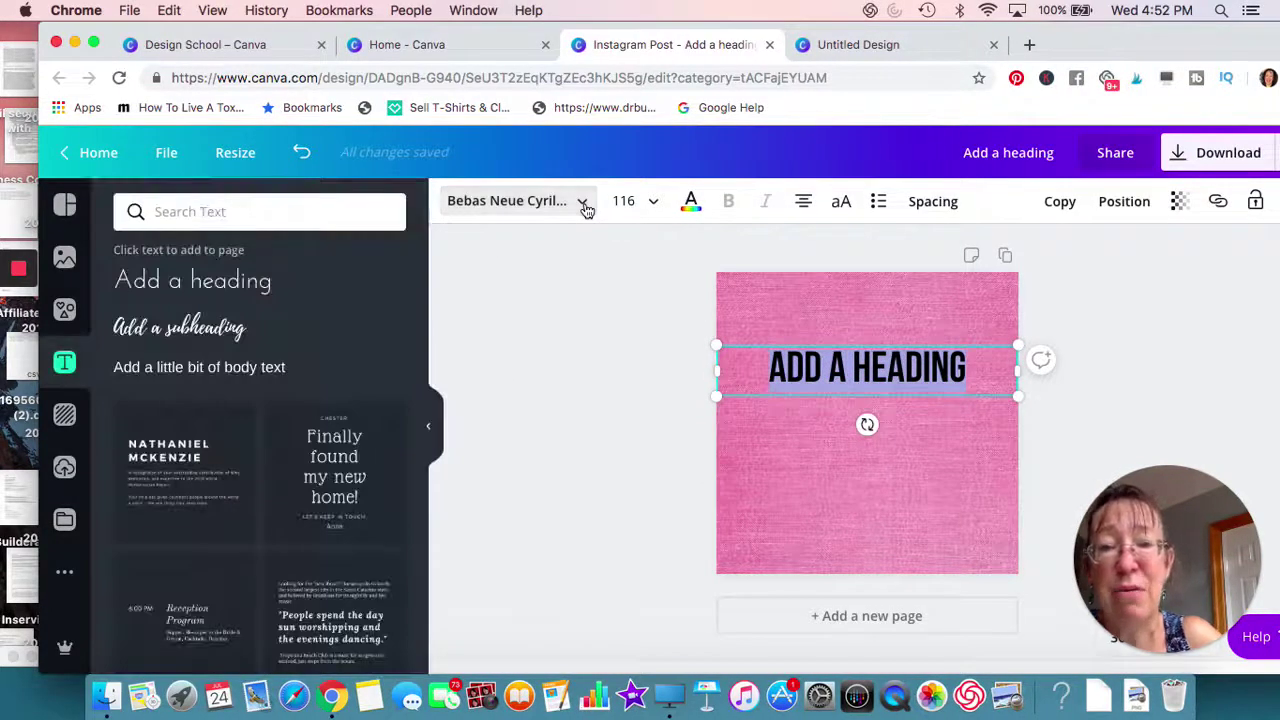
left_click(584, 204)
scroll(272, 440, "down", 5)
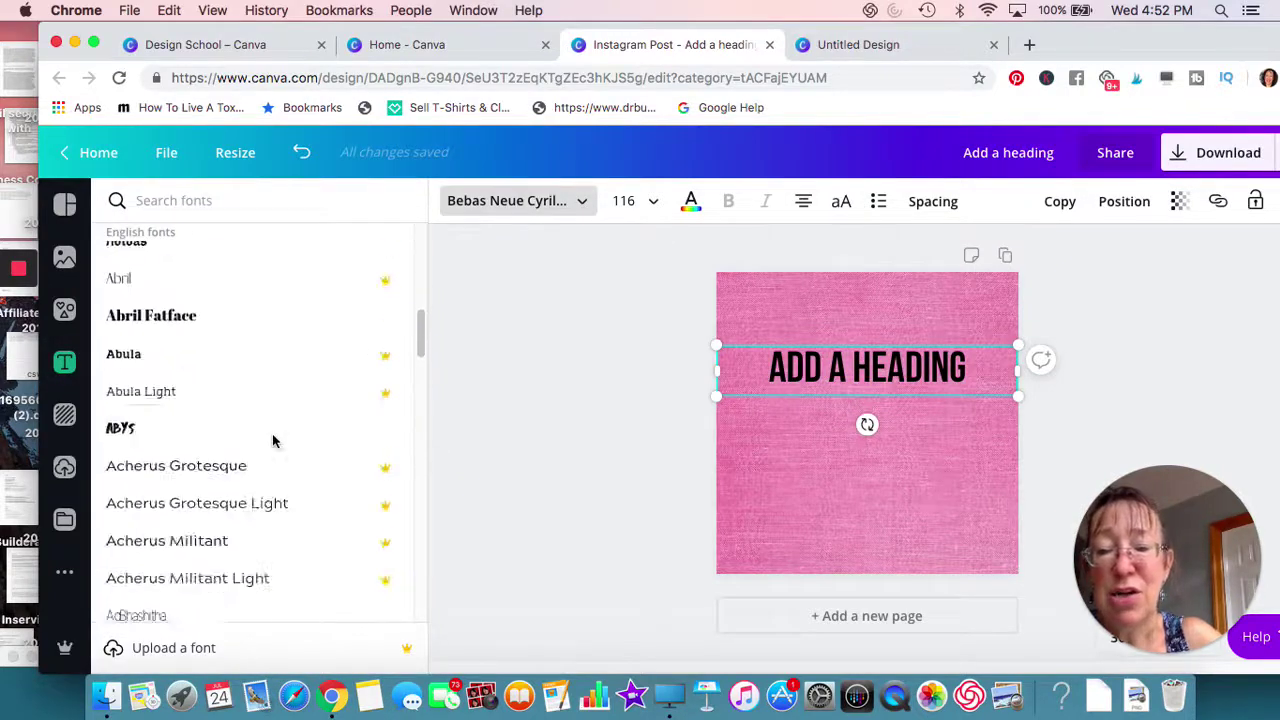
scroll(274, 440, "down", 5)
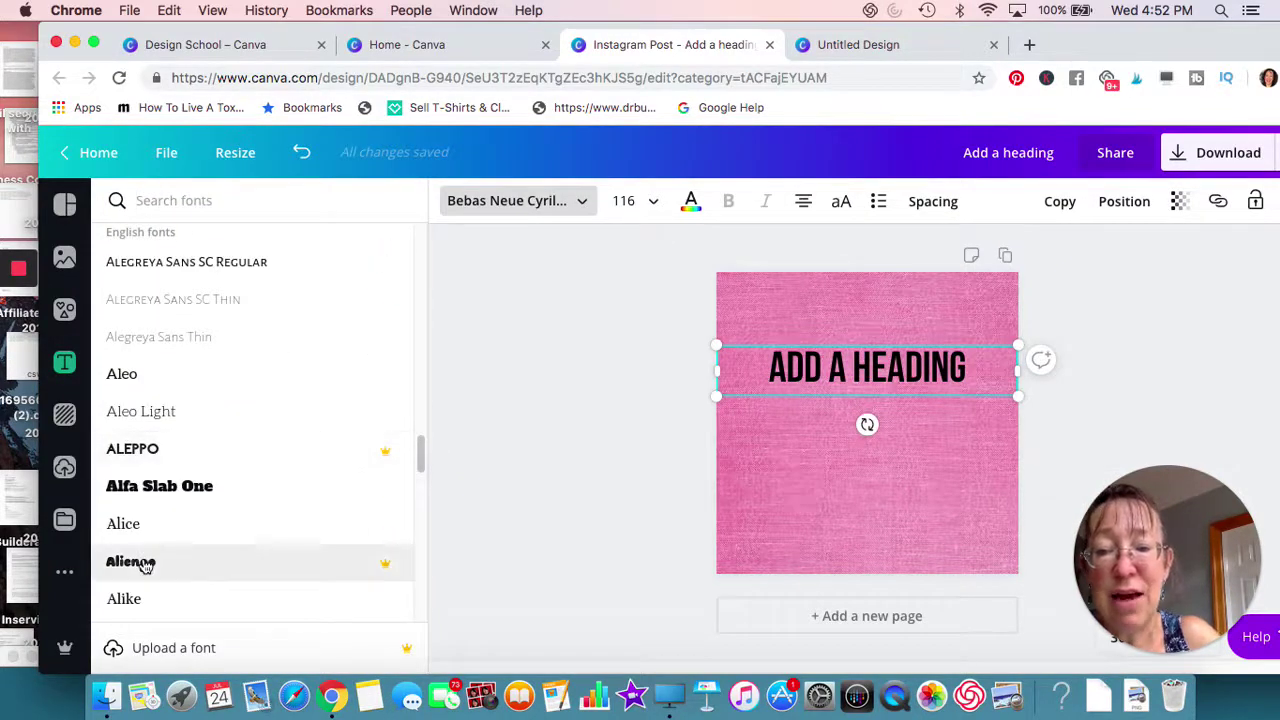
left_click(148, 488)
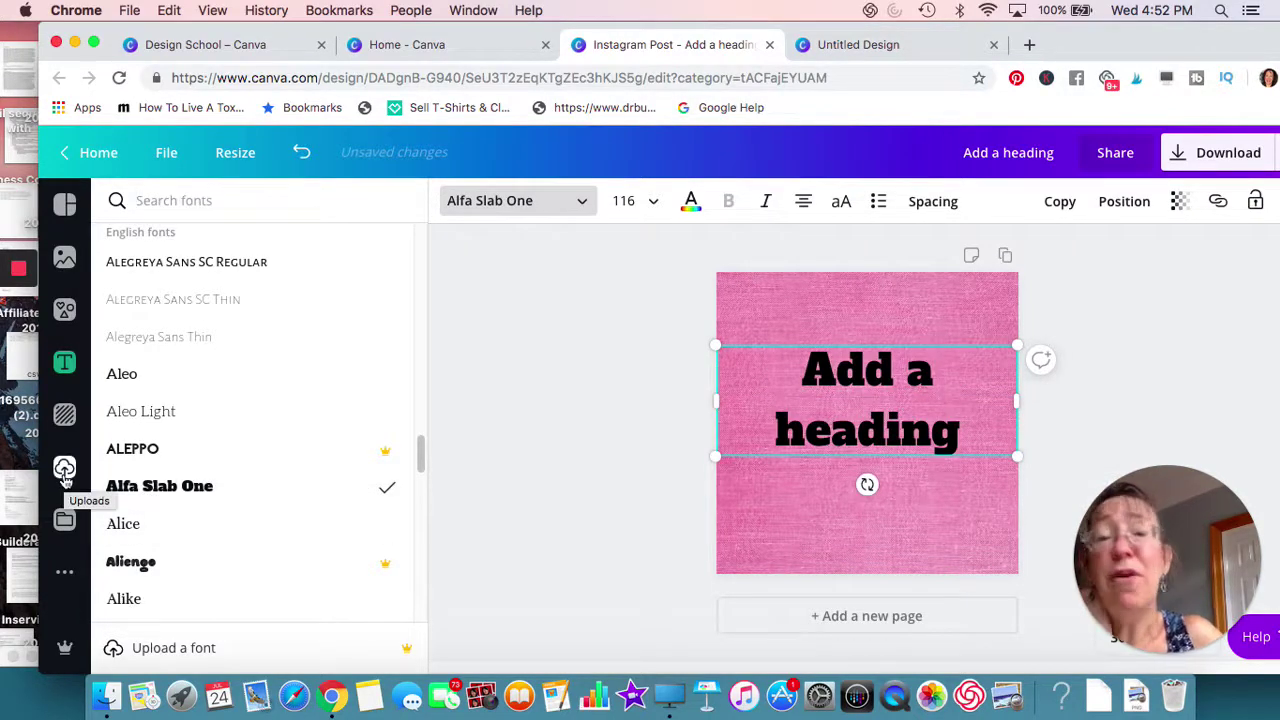
Step: Browse the trending photos and add the picture of two women walking outdoors to the lower part of the page
left_click(63, 262)
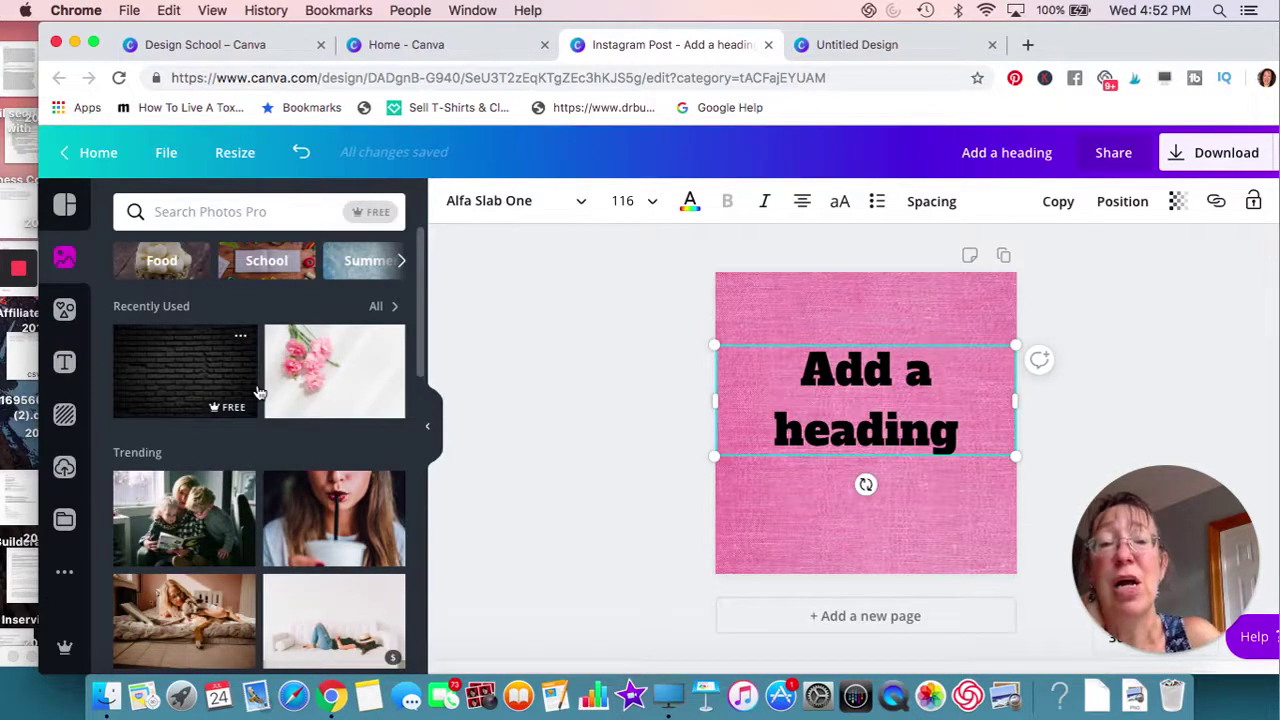
scroll(258, 393, "down", 1)
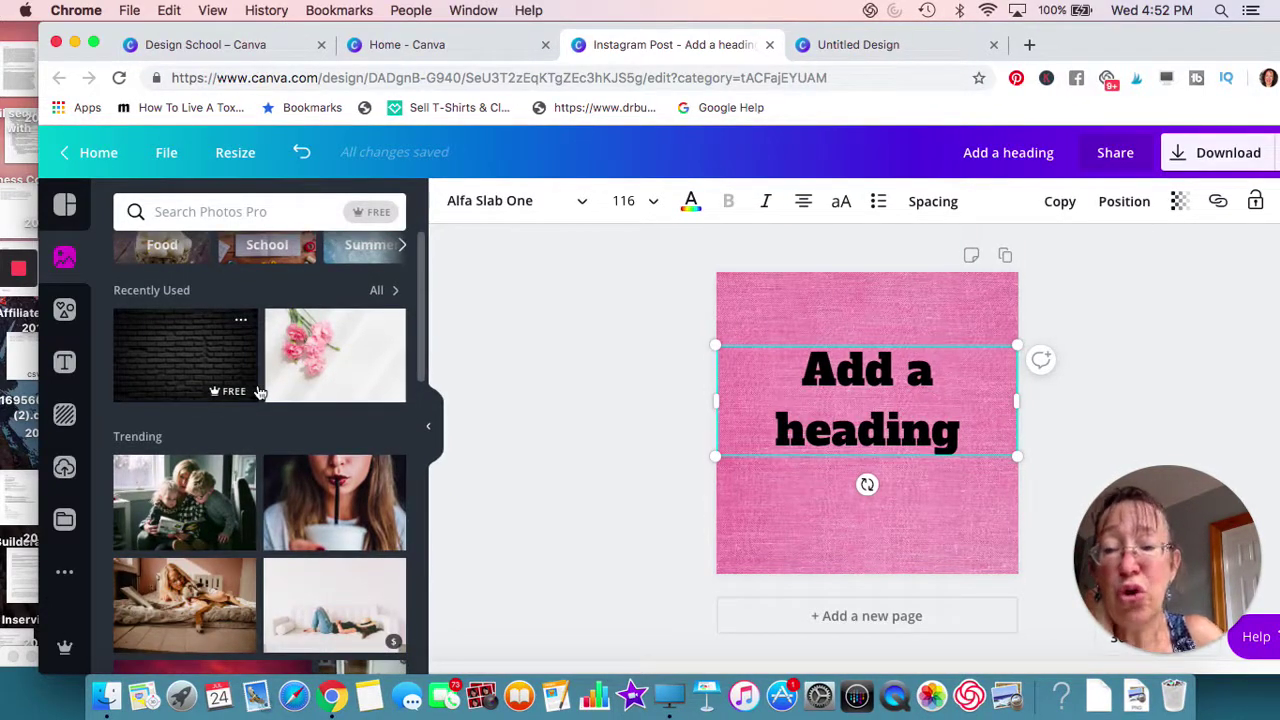
scroll(258, 392, "down", 10)
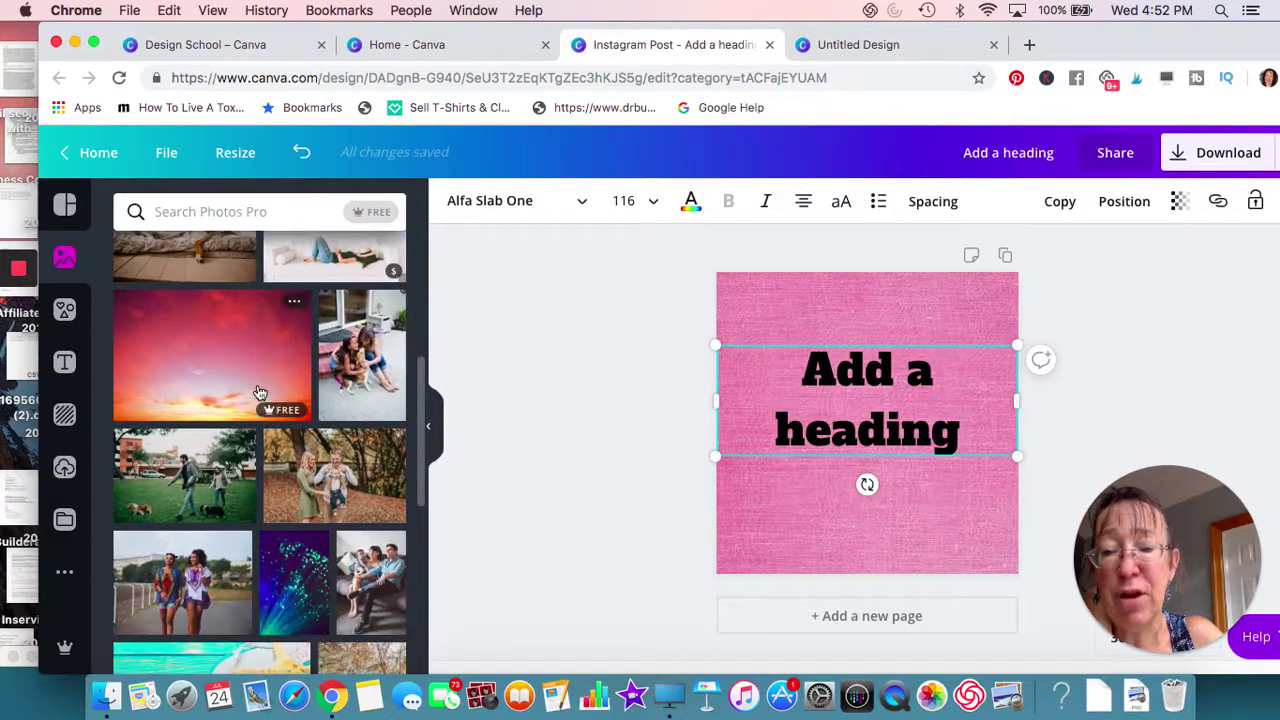
scroll(258, 392, "down", 3)
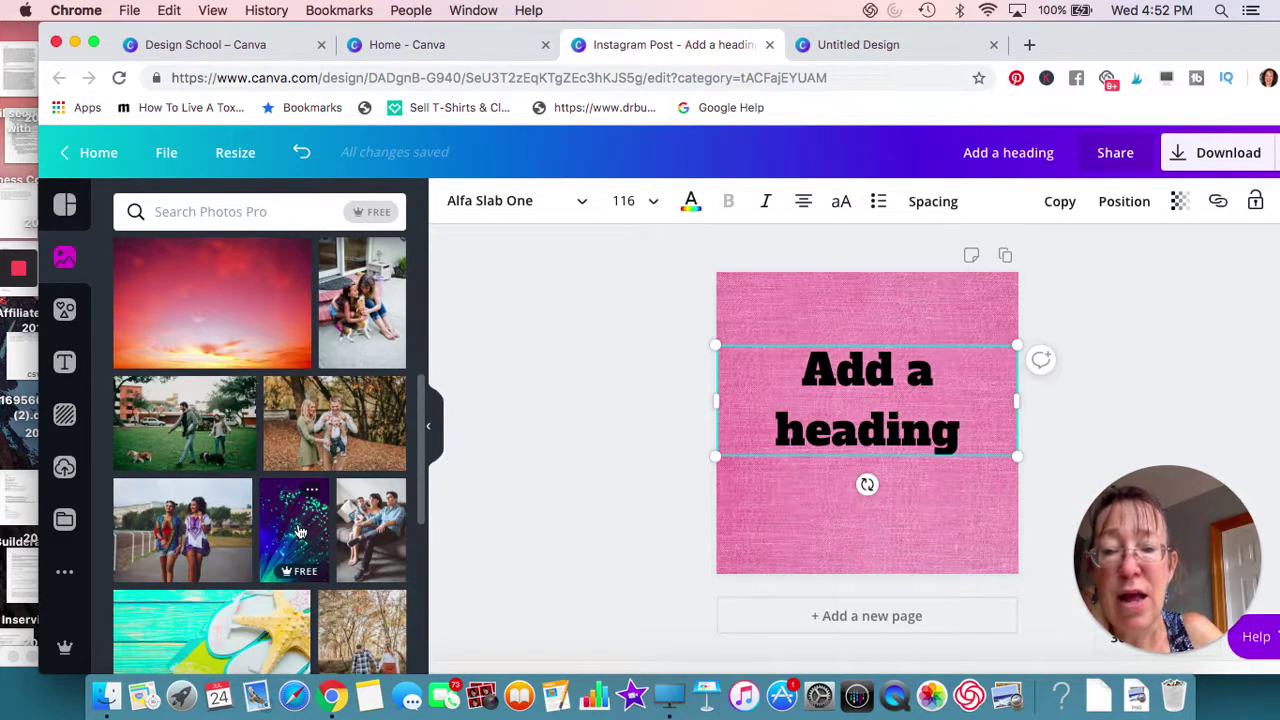
left_click(218, 540)
left_click_drag(848, 437, 848, 450)
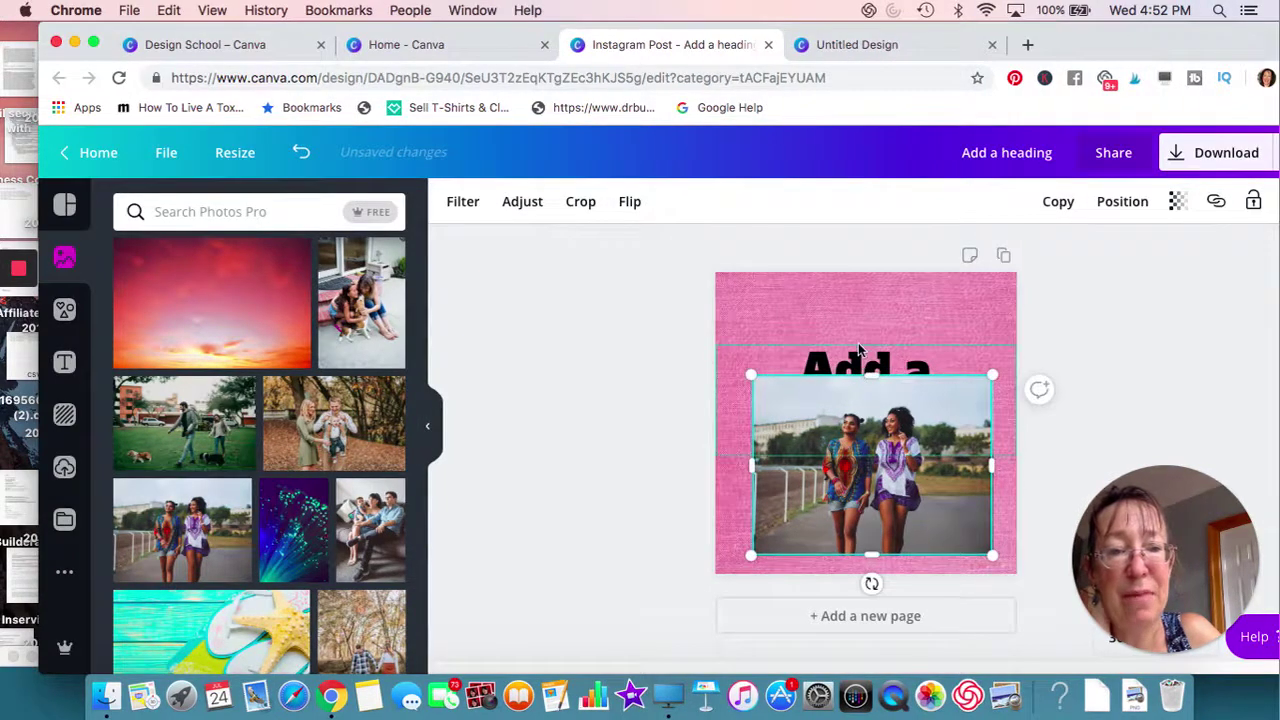
left_click(622, 400)
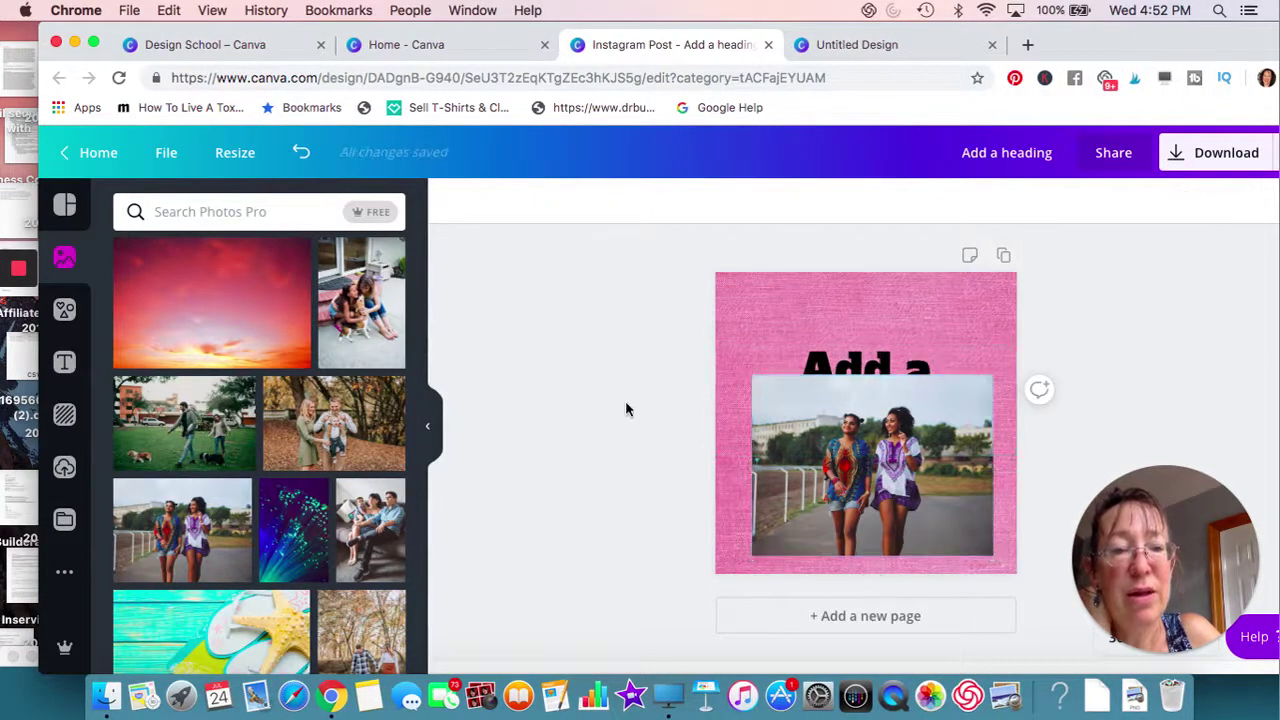
Step: Move the heading to the top edge of the page and fit the photo directly beneath it
left_click_drag(824, 383, 823, 451)
left_click_drag(850, 332, 849, 302)
left_click_drag(851, 470, 851, 426)
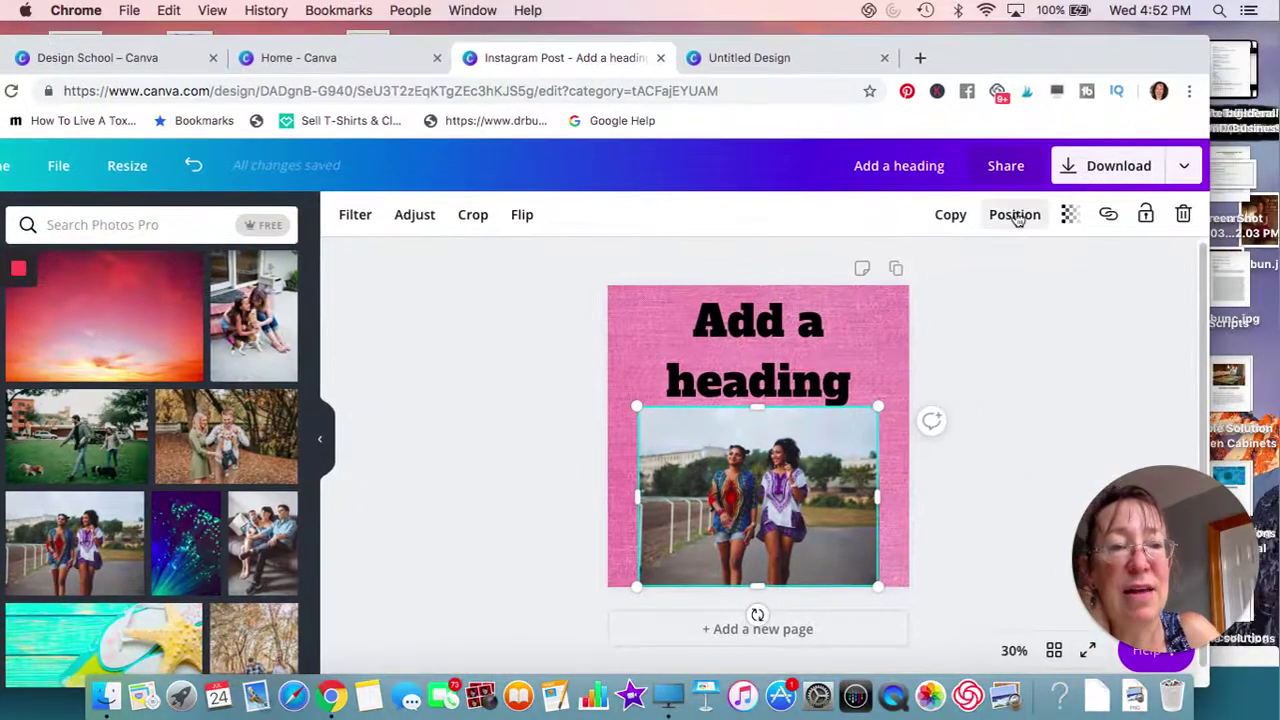
Step: Move the heading down so it overlaps the photo of the two women, and bring it forward in front of the picture
left_click_drag(785, 305, 777, 366)
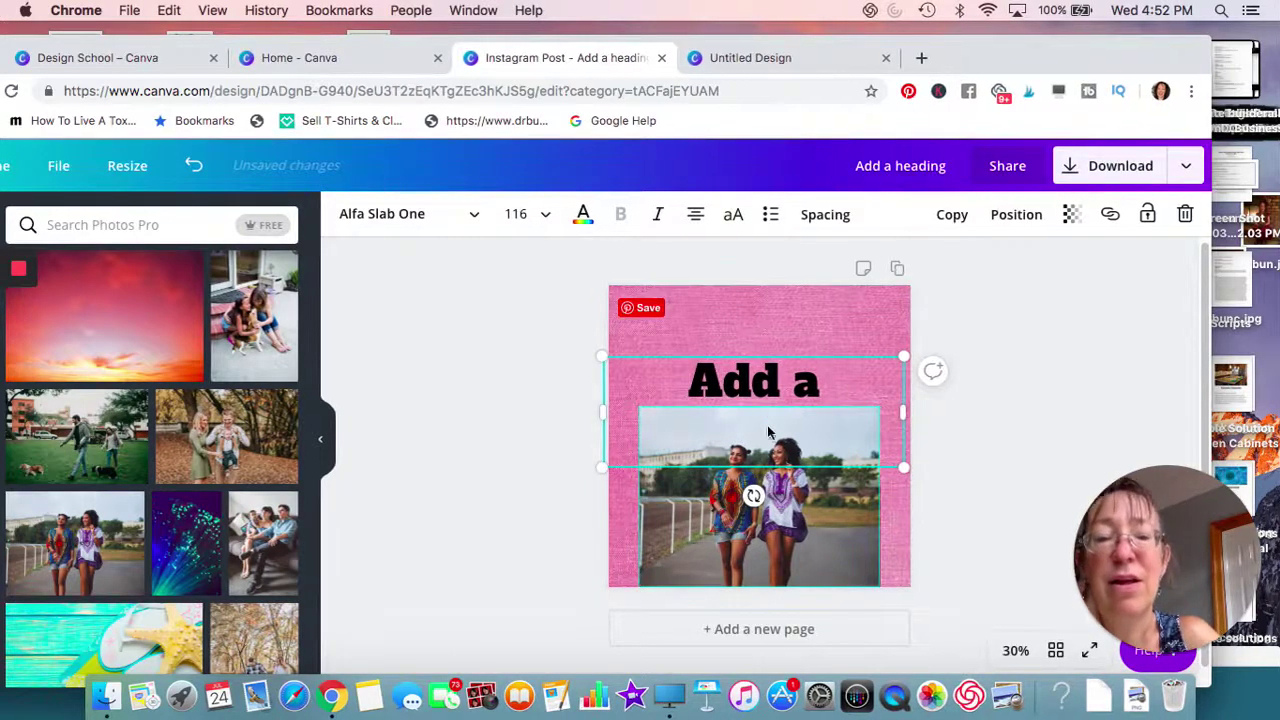
left_click(853, 372)
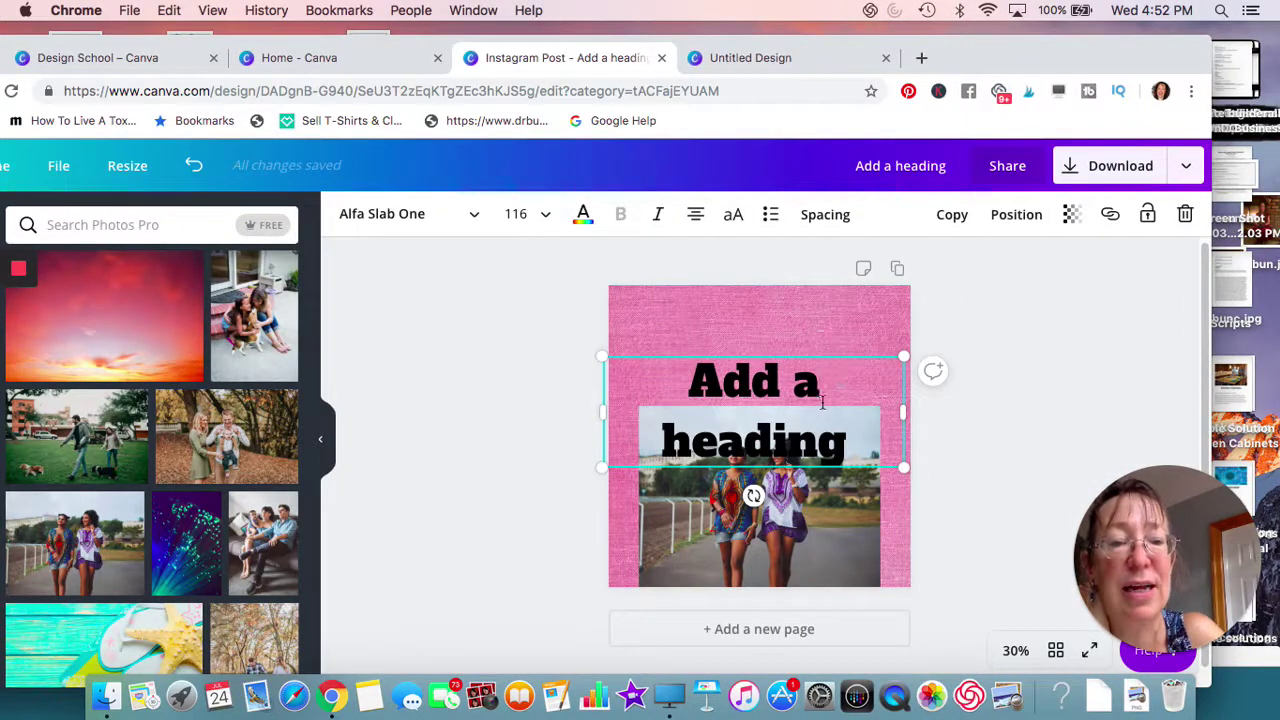
left_click(995, 228)
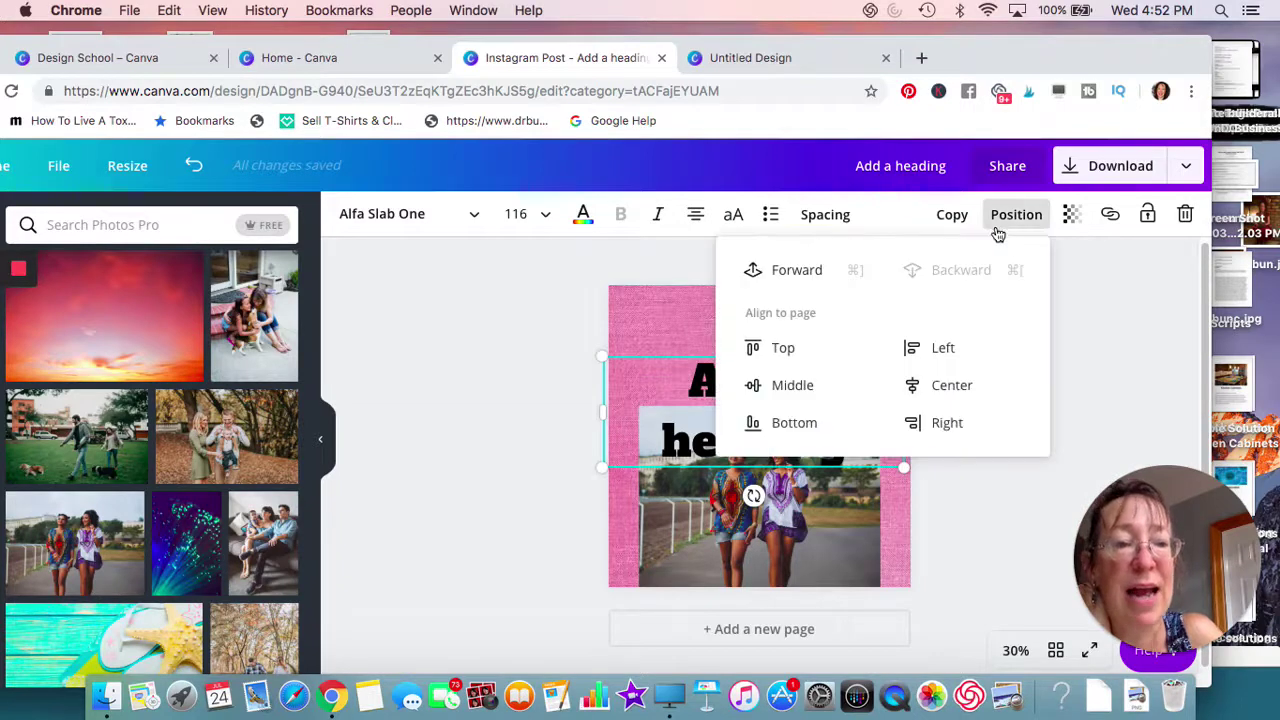
left_click(783, 276)
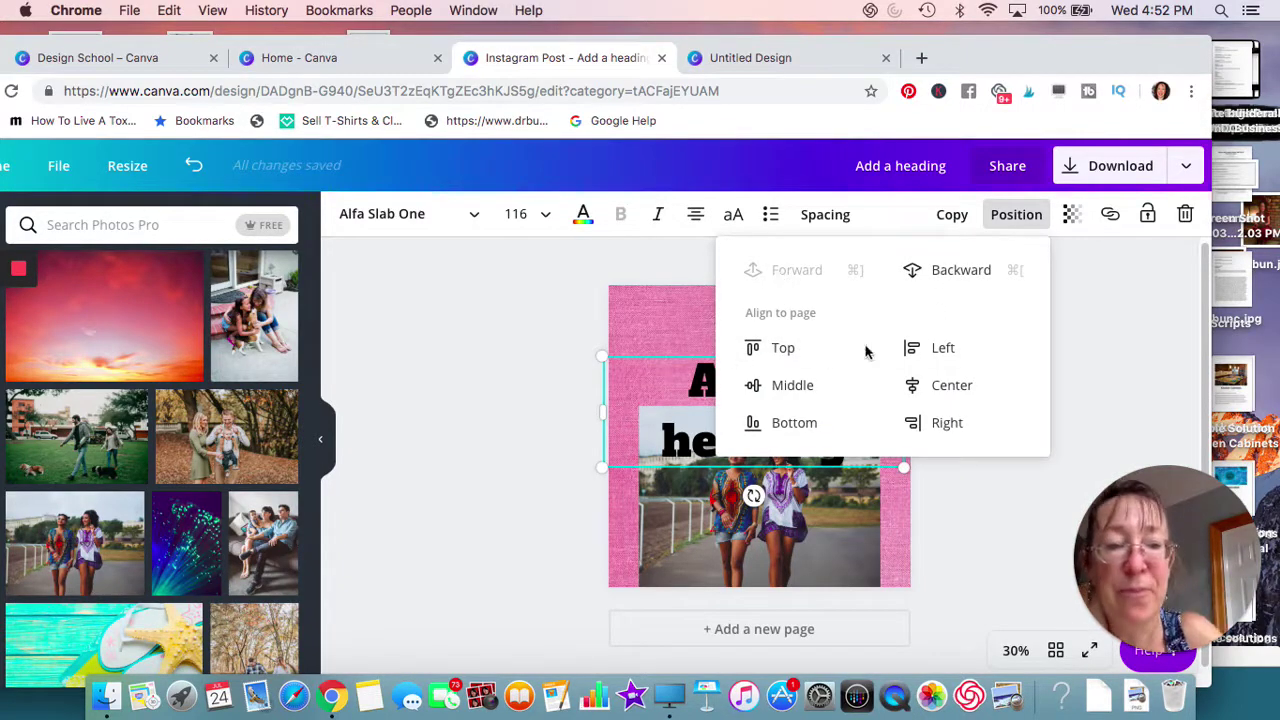
left_click(1000, 514)
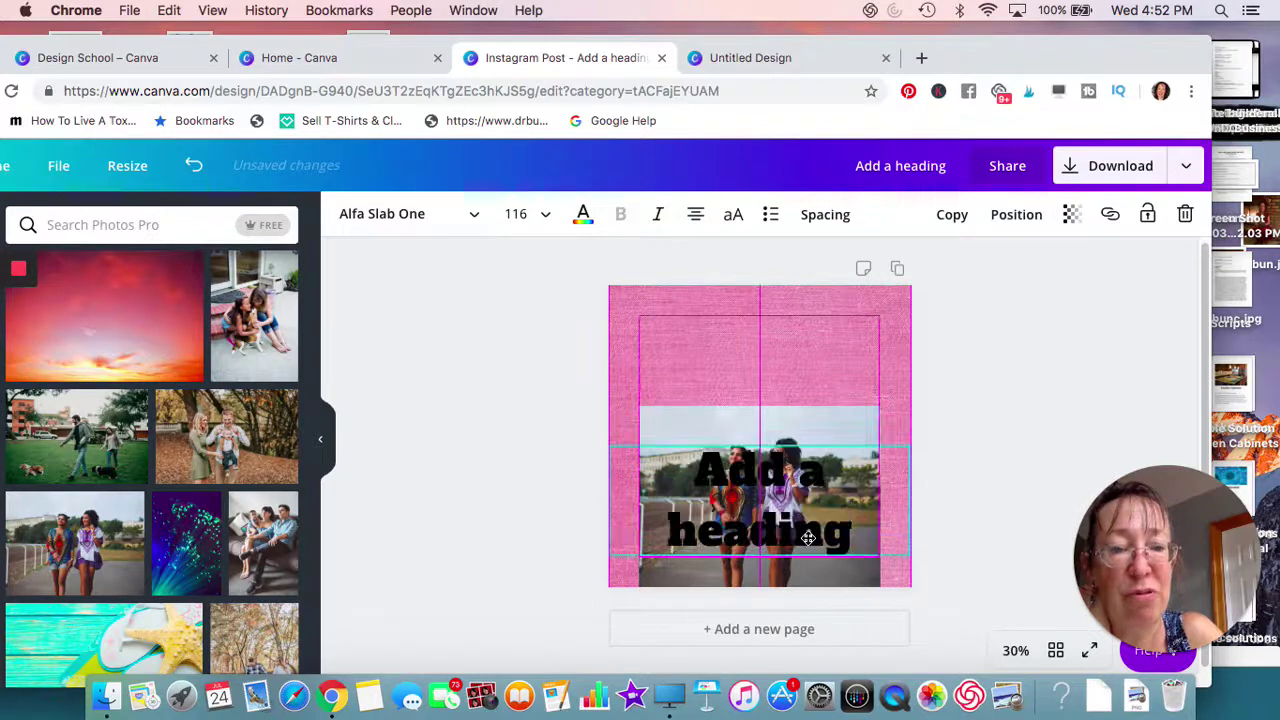
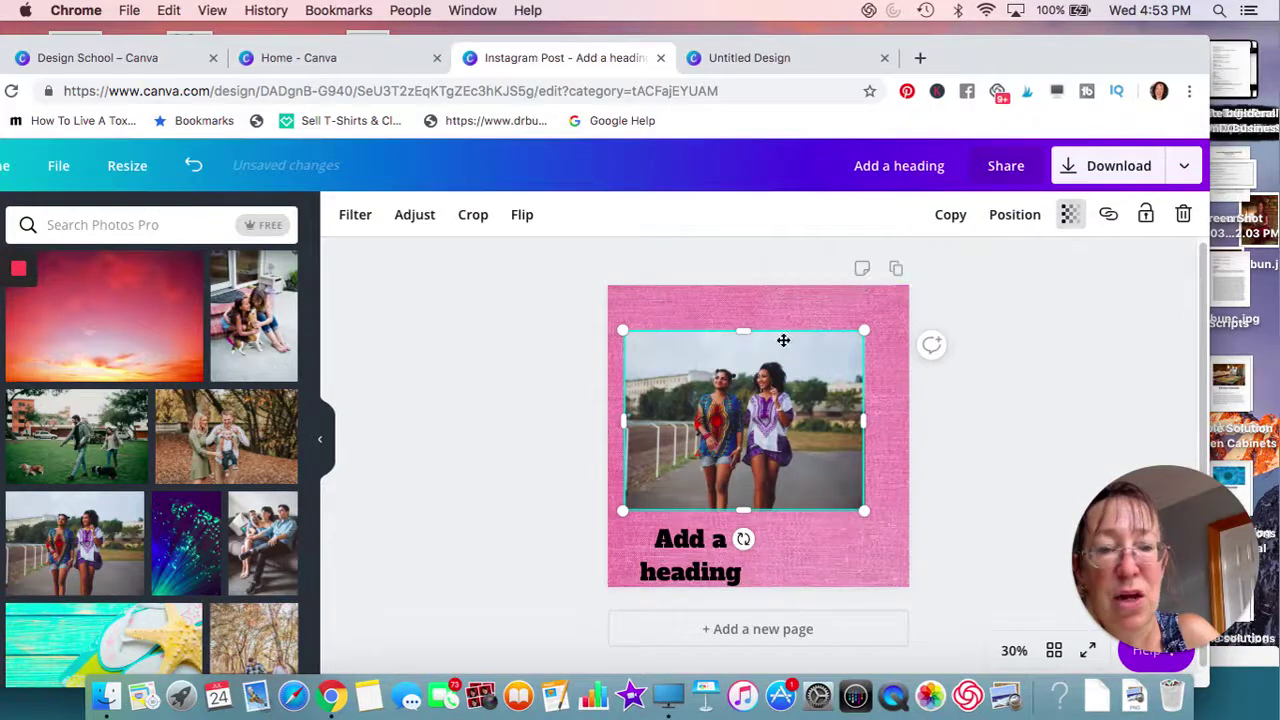
Step: Centre the photo of the two women horizontally in the upper part of the page, above the heading
left_click(850, 476)
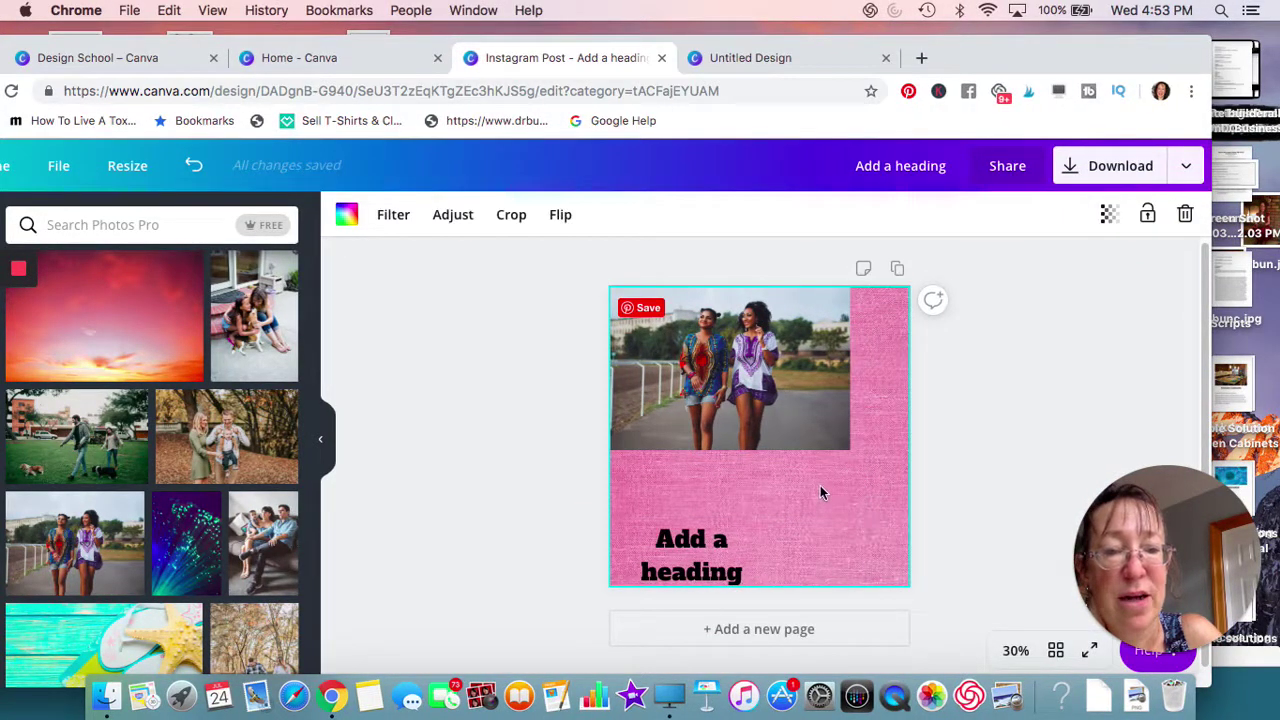
left_click_drag(793, 420, 820, 455)
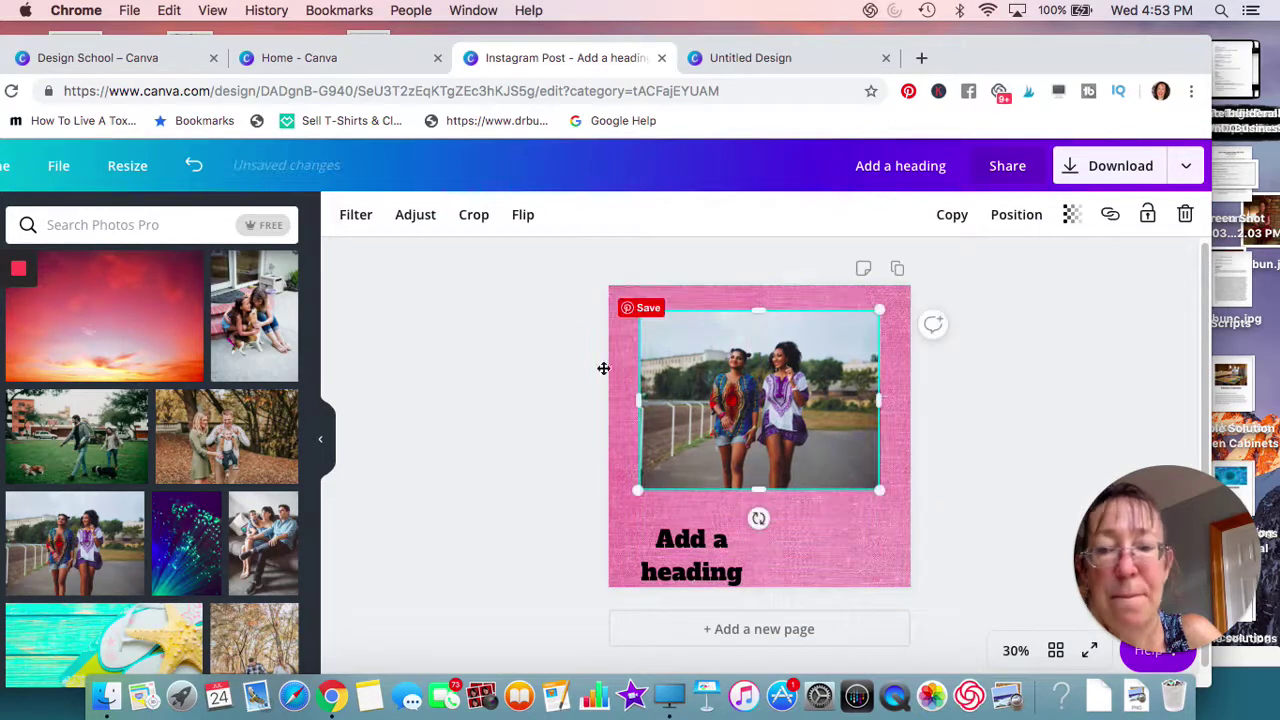
left_click_drag(985, 45, 1038, 42)
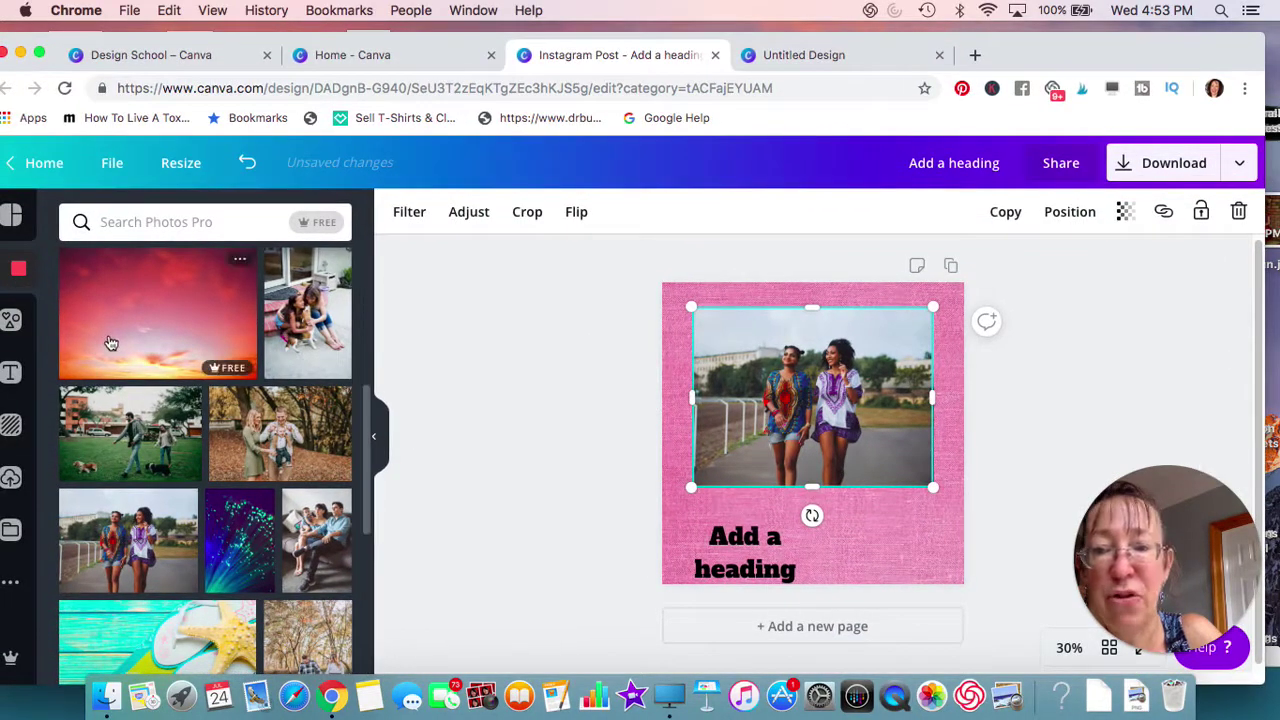
Step: Place the pink sunset photo over the picture of the two women and set the sunset's transparency to 39
left_click_drag(116, 342, 894, 363)
left_click_drag(934, 468, 953, 505)
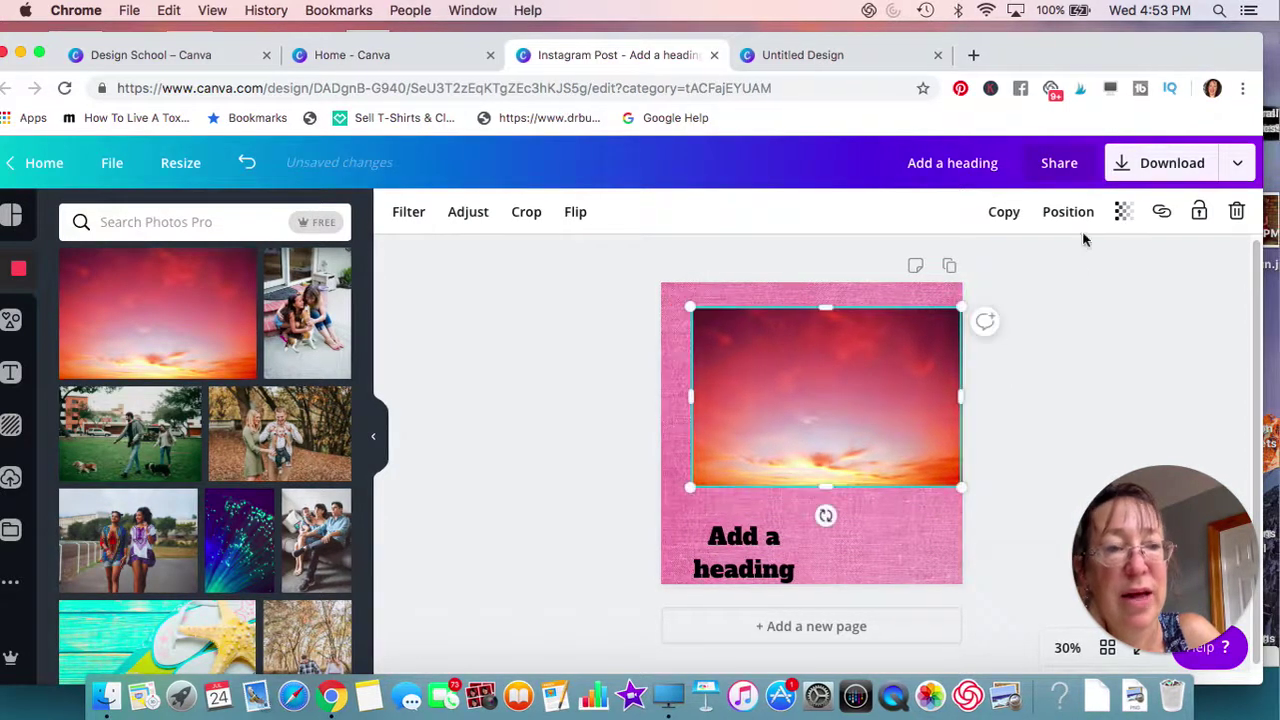
left_click(1121, 216)
left_click_drag(1083, 264, 1001, 277)
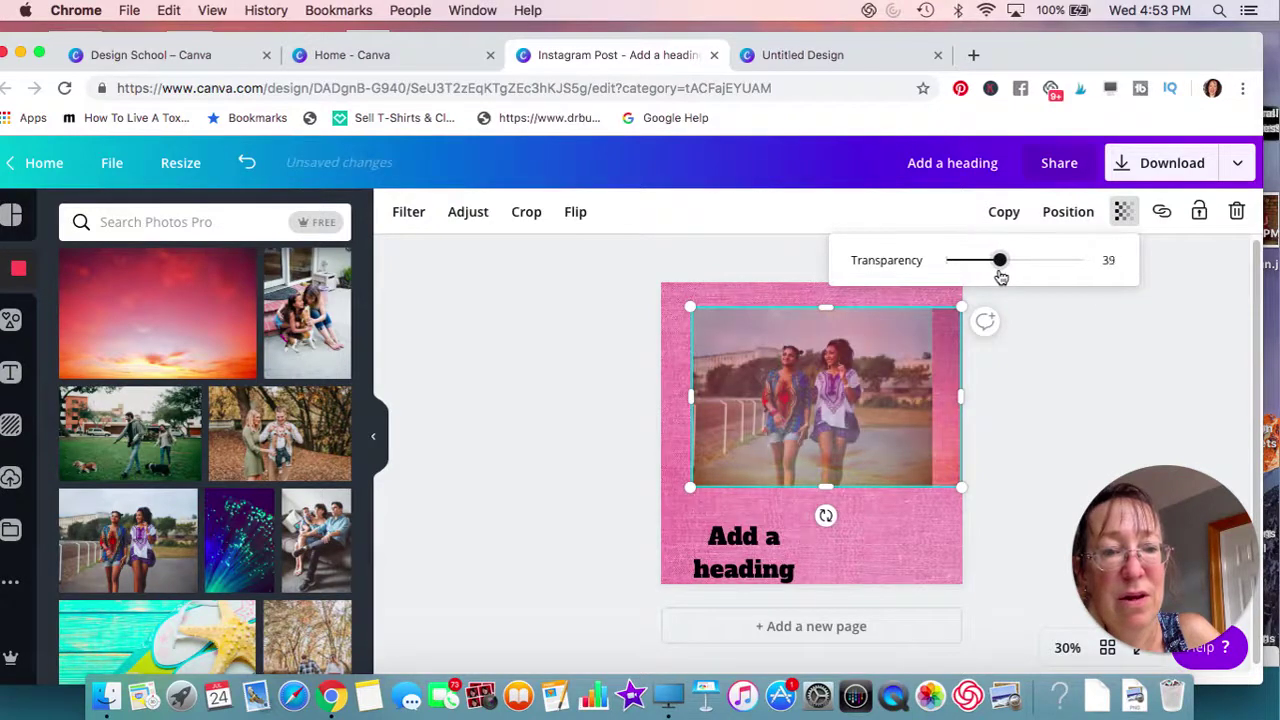
left_click(1017, 374)
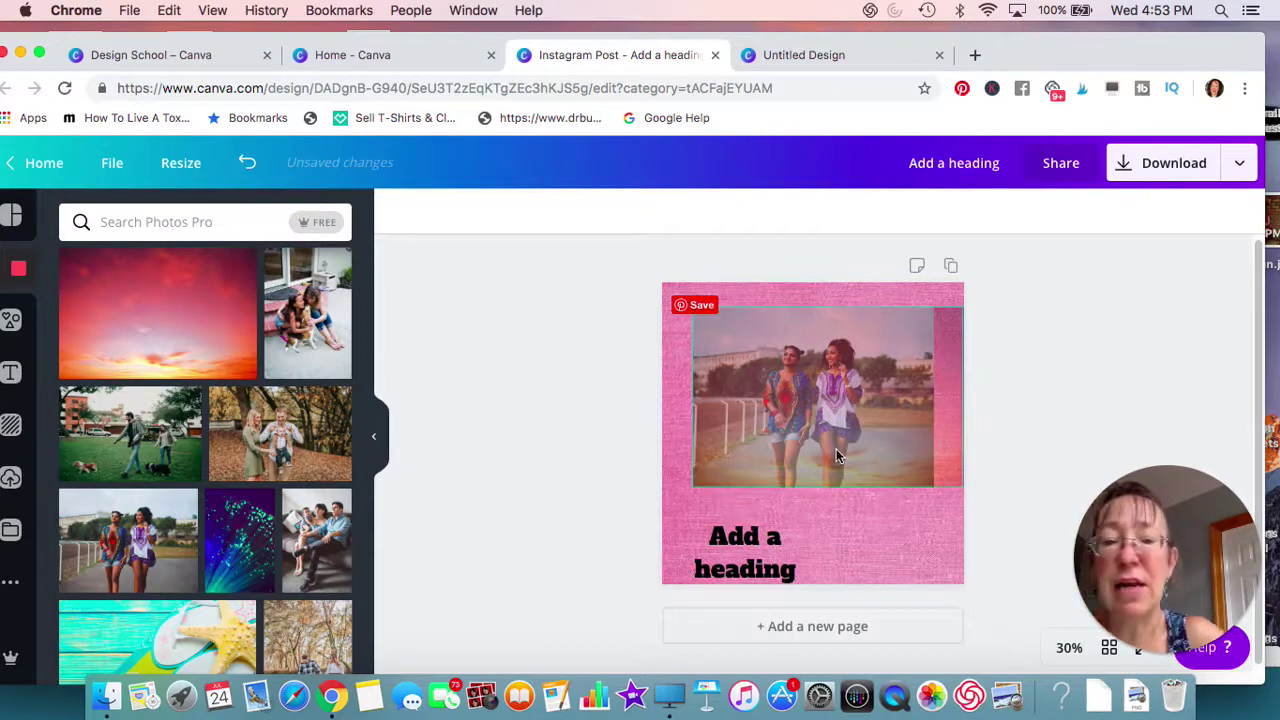
Step: Move the heading up so it overlaps the lower edge of the layered photos
left_click_drag(745, 553, 740, 515)
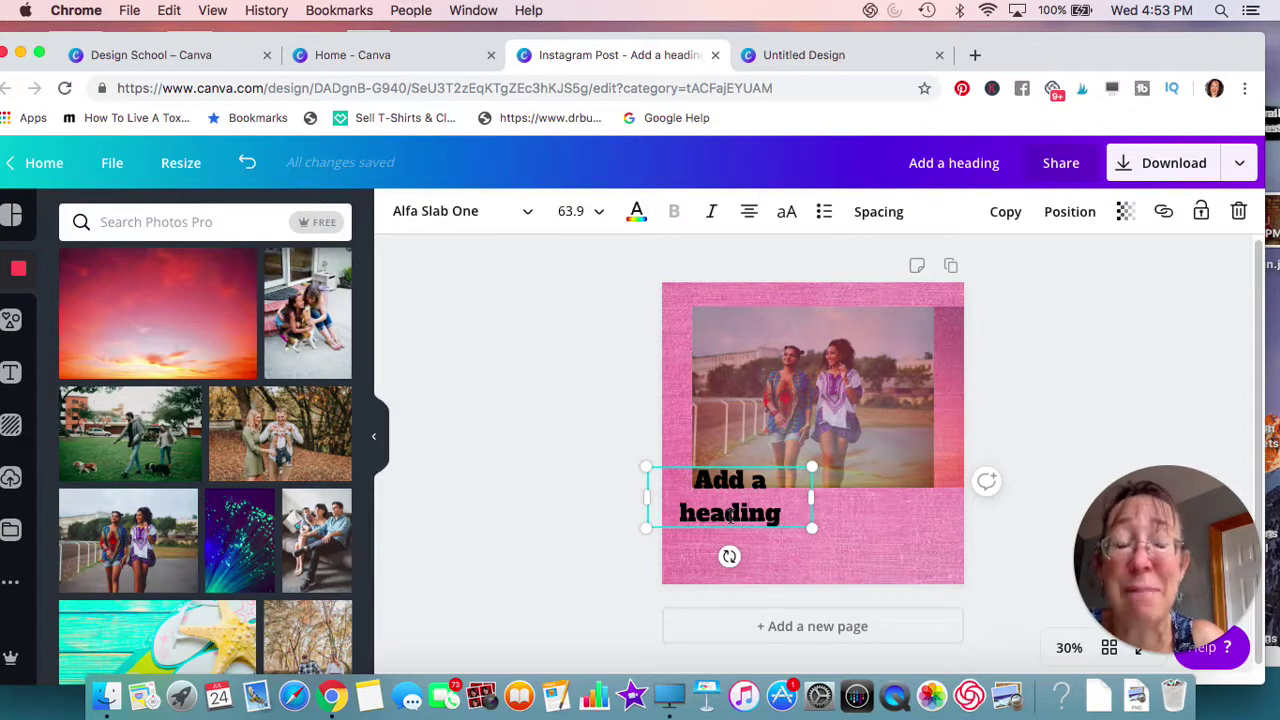
left_click(610, 537)
left_click(711, 512)
left_click_drag(711, 512, 727, 479)
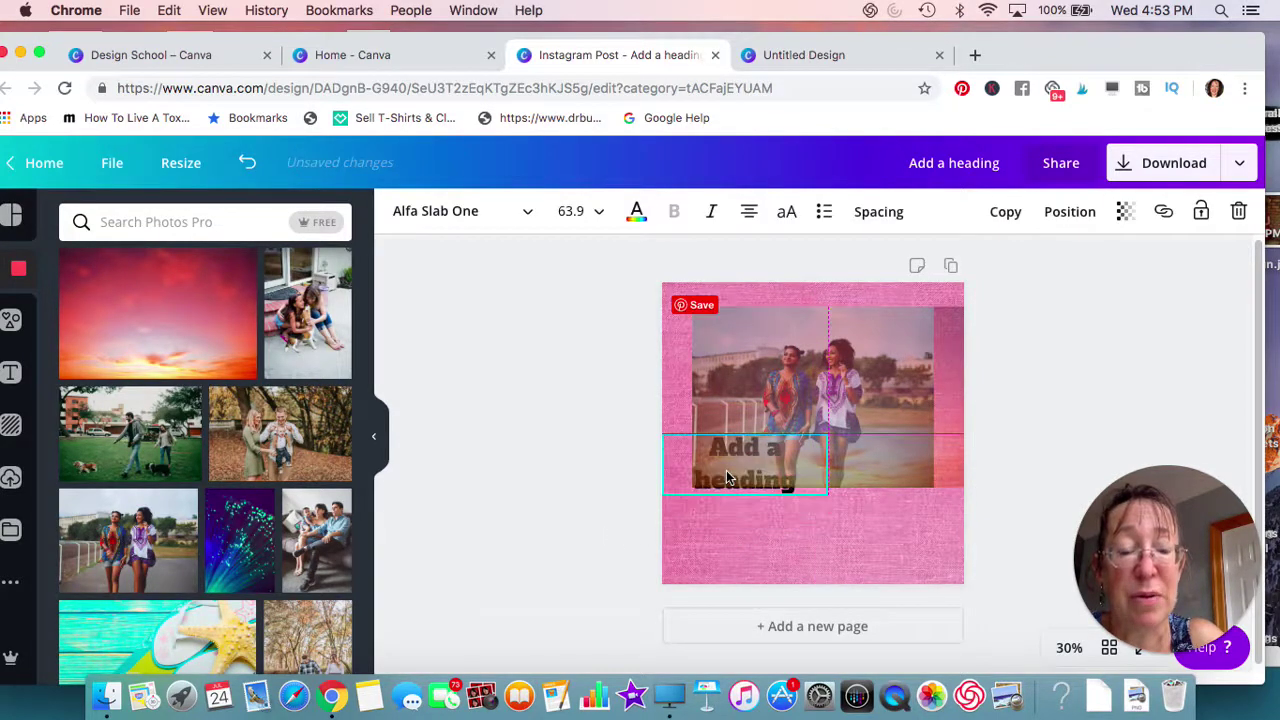
left_click(728, 476)
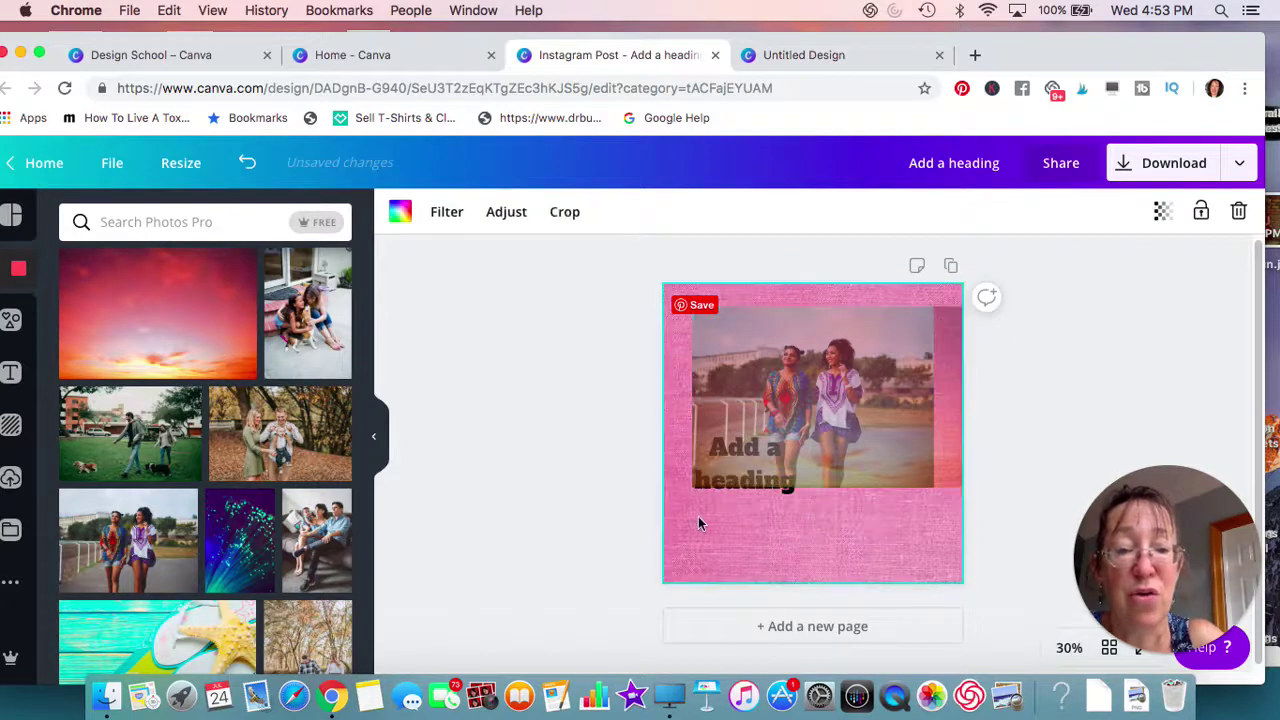
mouse_move(719, 482)
left_mouse_down()
mouse_move(719, 458)
mouse_move(717, 504)
left_mouse_up()
left_click(738, 465)
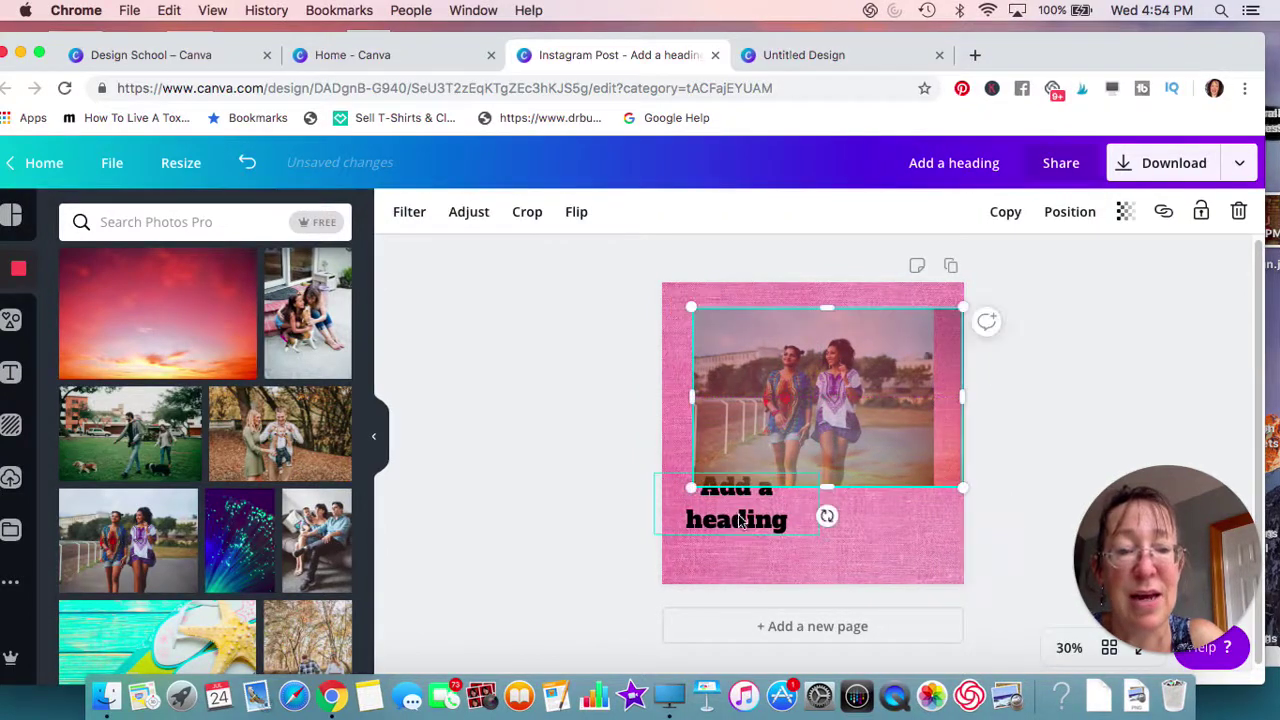
Step: Bring the heading forward in front of the sunset photo and move it over the middle of the layered photos
left_click_drag(741, 492, 741, 482)
left_click(1072, 217)
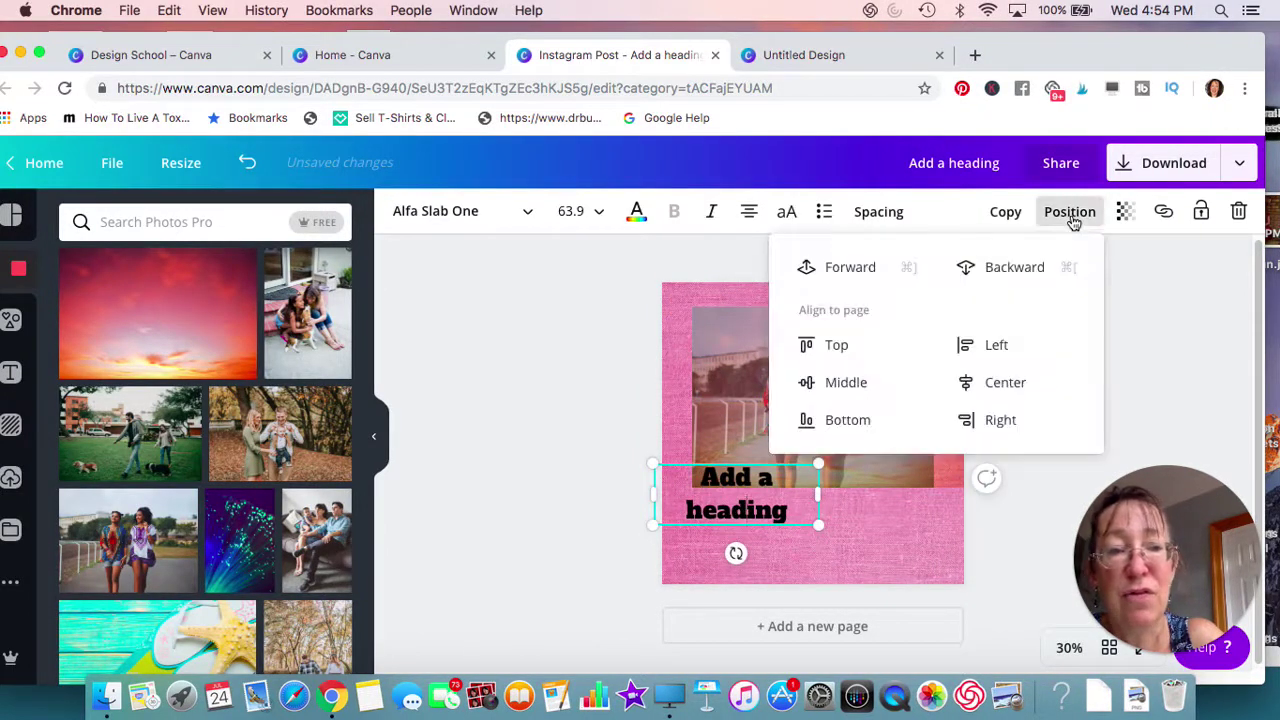
left_click(858, 267)
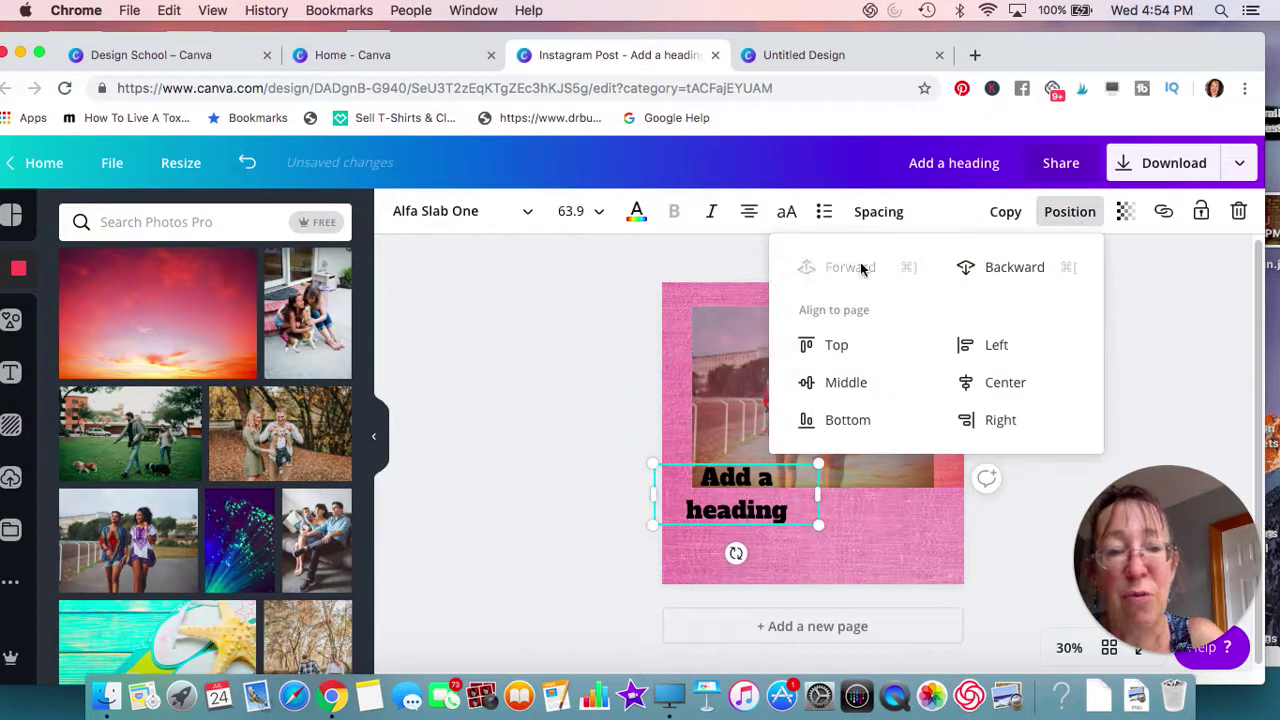
left_click(507, 448)
left_click_drag(697, 505, 787, 430)
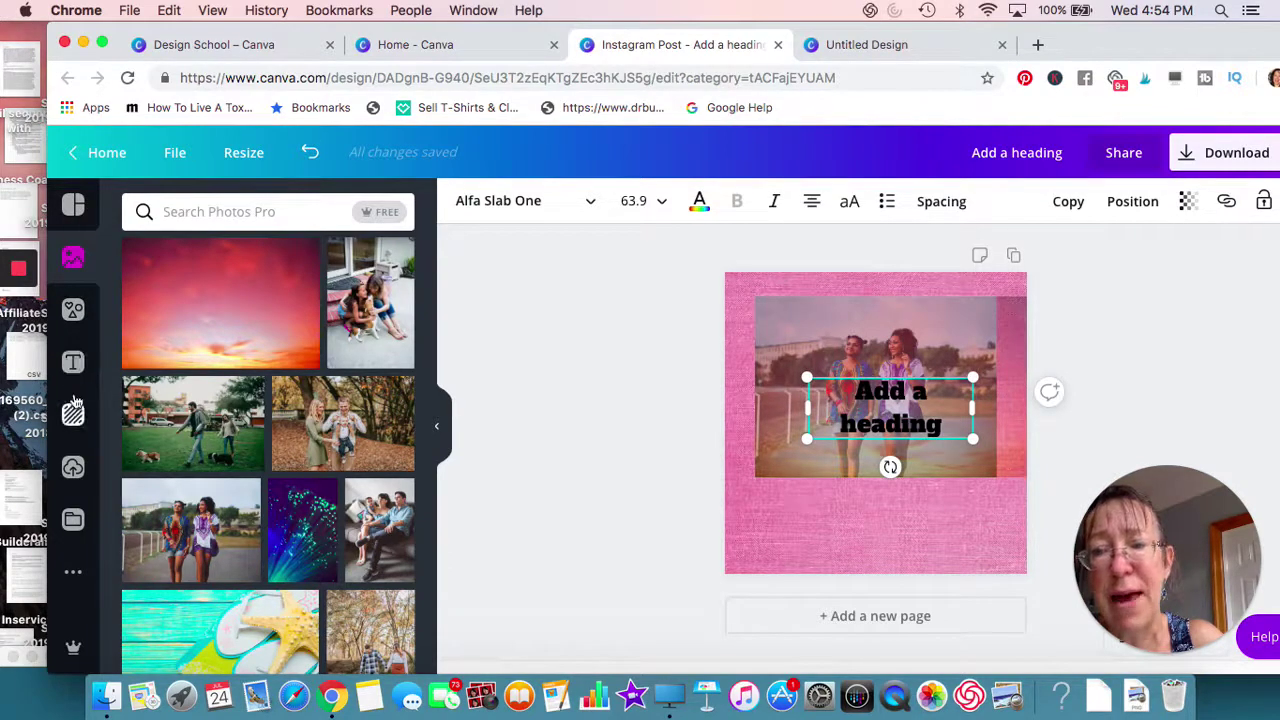
Step: Add the gold dollar sign from the recently used elements and shrink it into the lower left part of the page
left_click(73, 312)
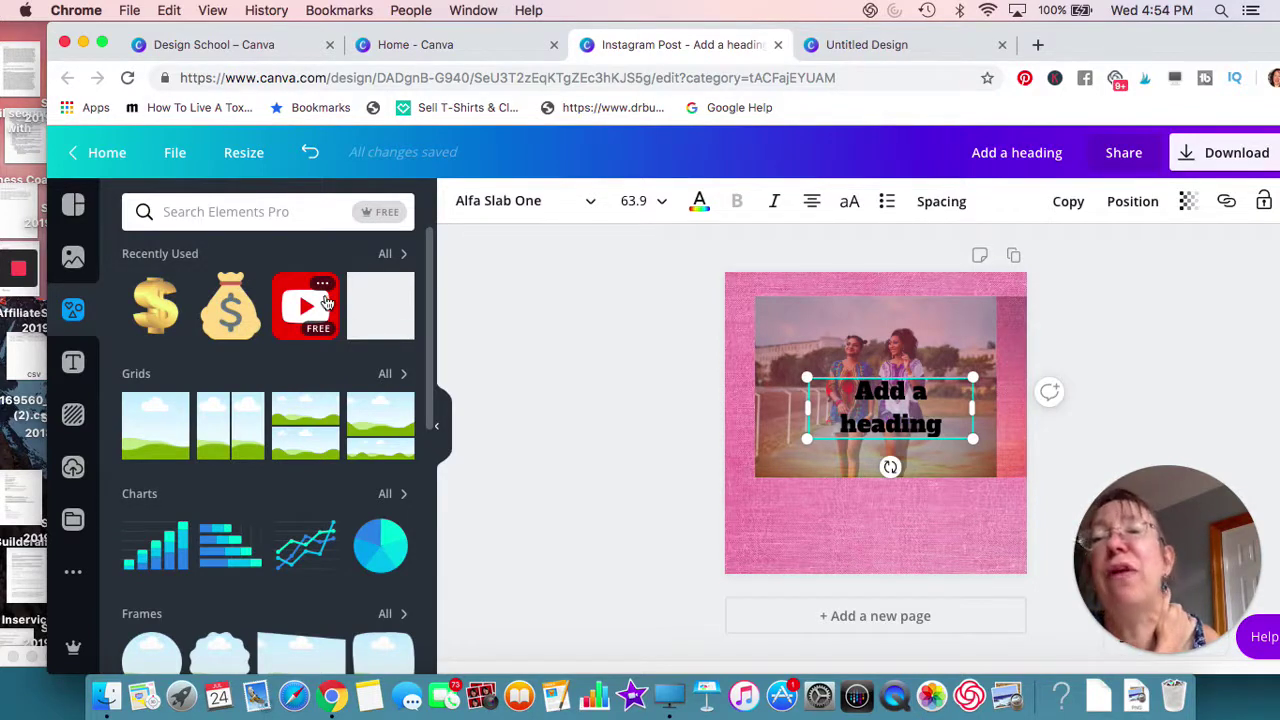
left_click(162, 306)
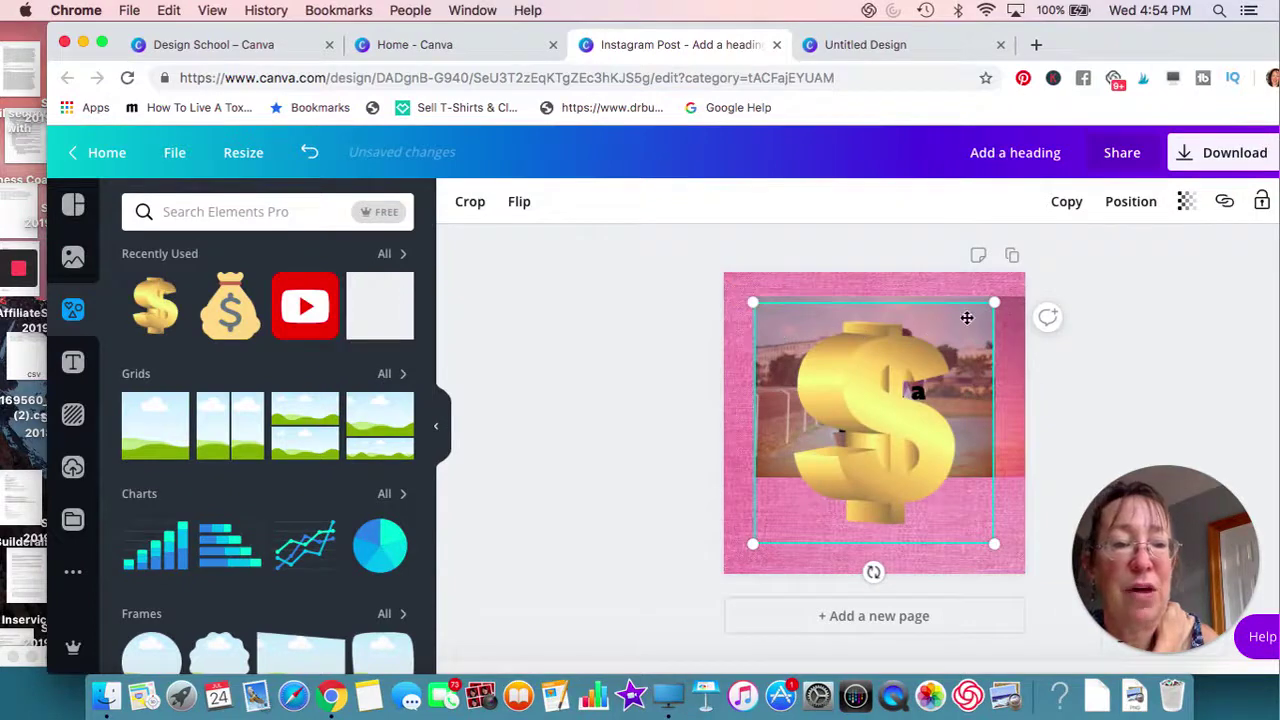
left_click_drag(990, 304, 904, 393)
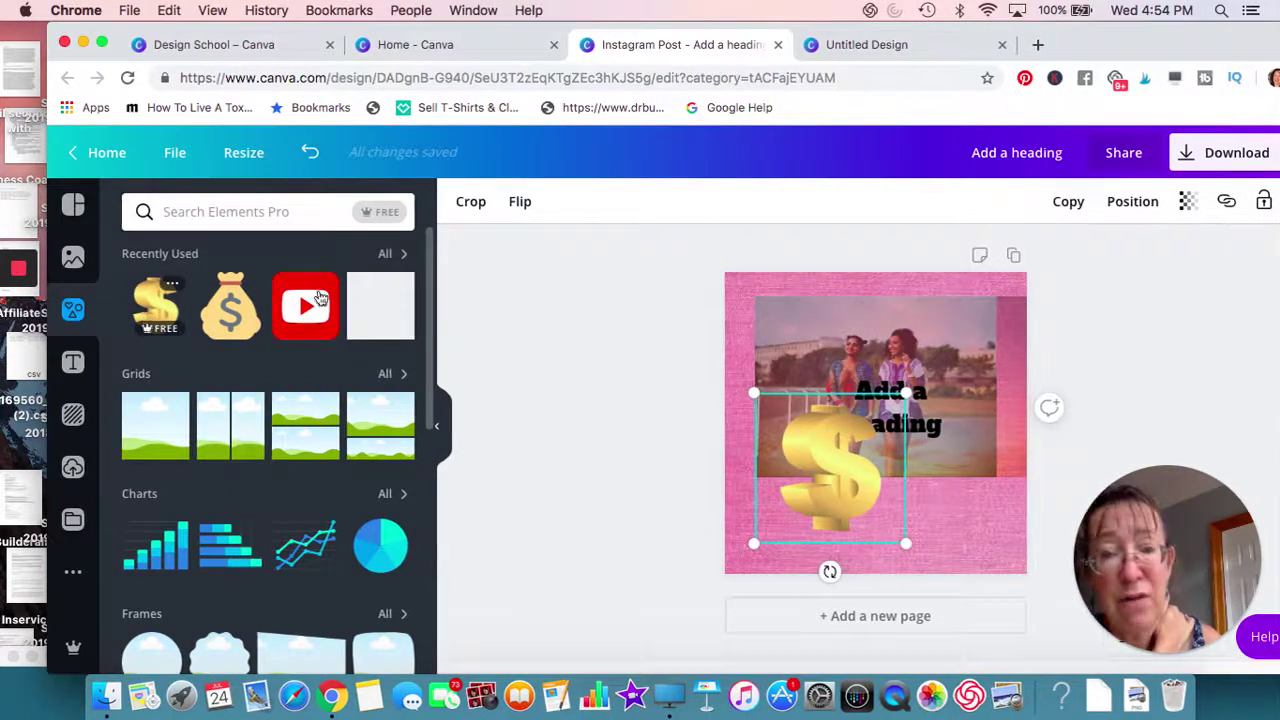
Step: Search the elements for "dog" and place the brown cartoon dog with big eyes on the page
left_click(392, 255)
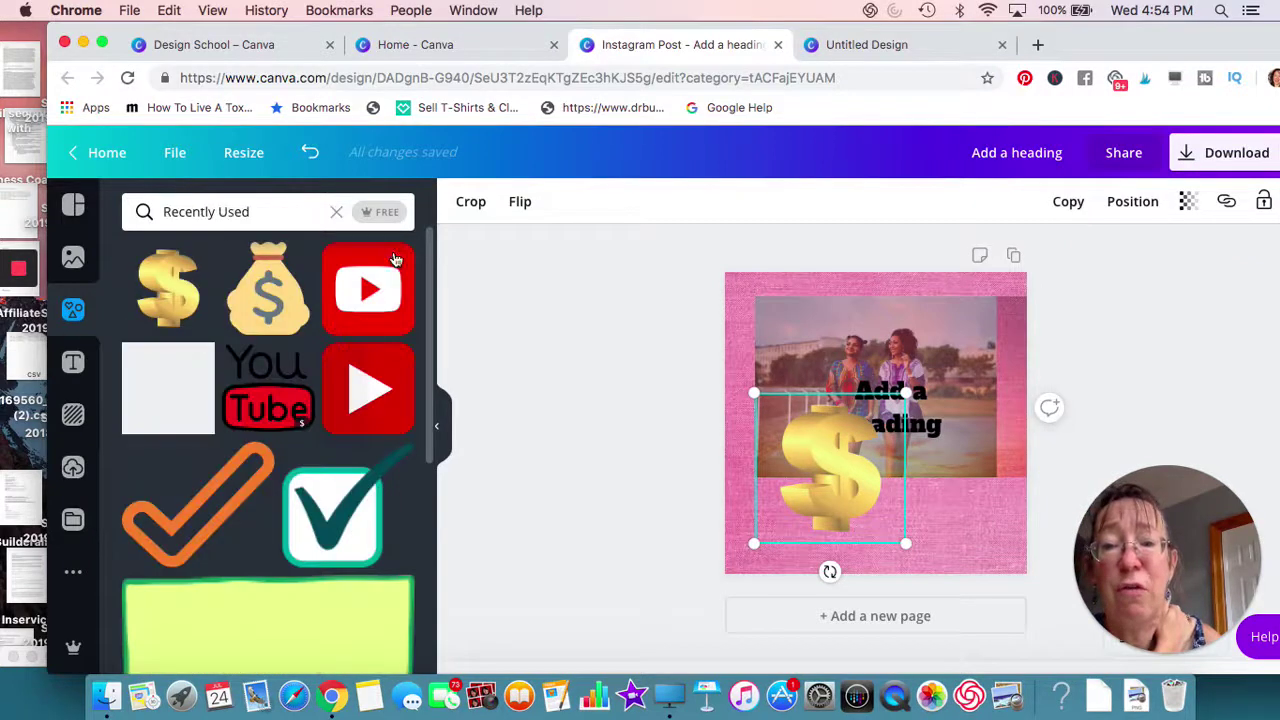
left_click(197, 209)
type("dog")
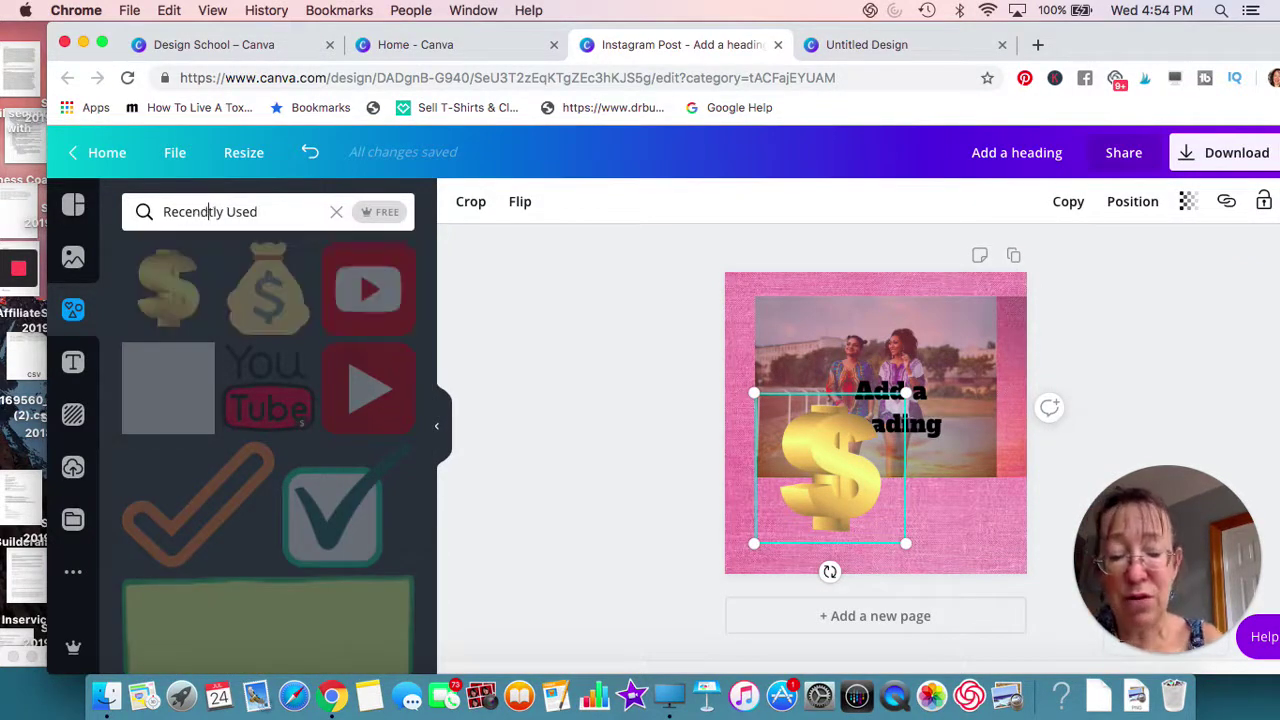
triple_click(297, 211)
type("dog")
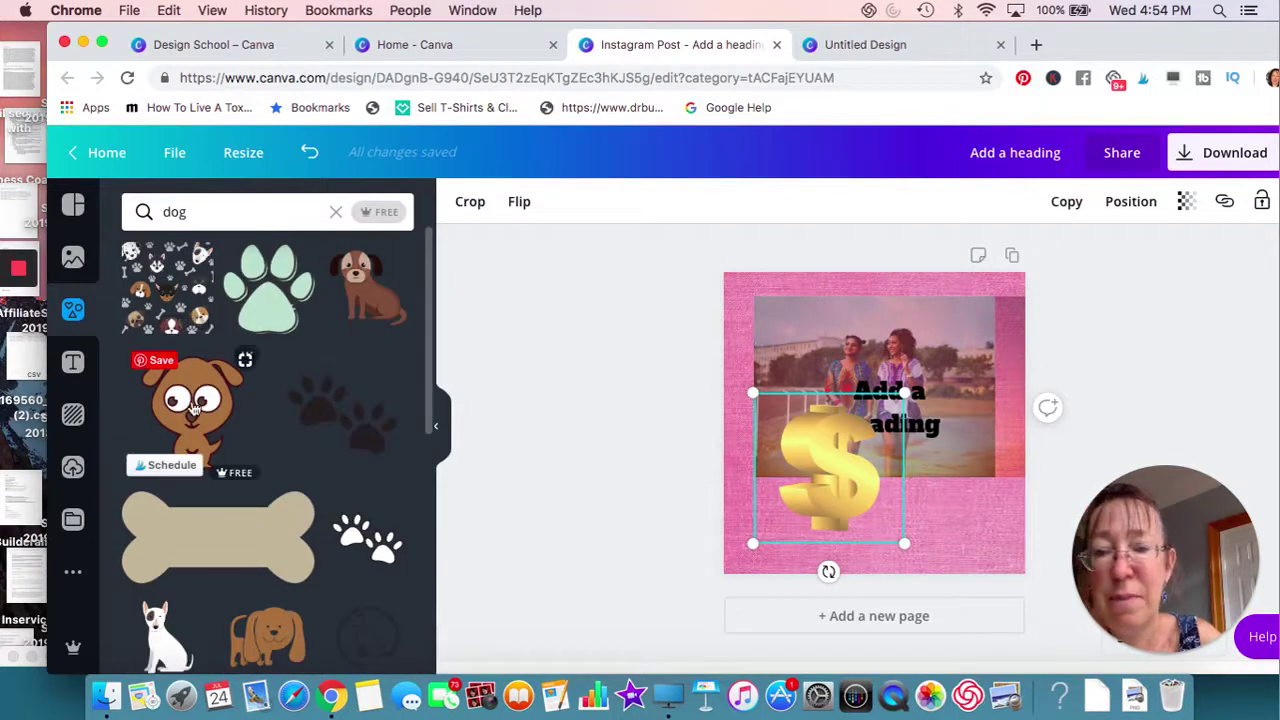
left_click_drag(195, 407, 911, 394)
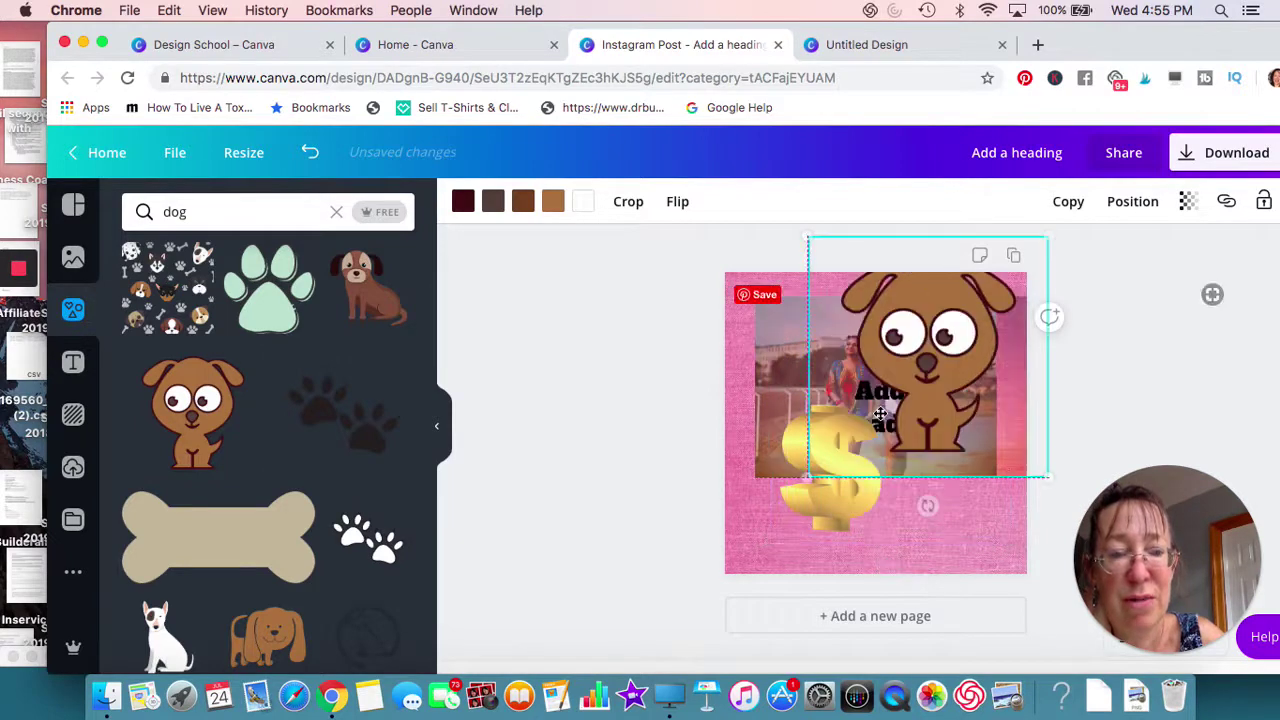
Step: Delete the dollar sign, both photos and the heading, and place the dog on the left half of the pink page
left_click(822, 517)
key("Delete")
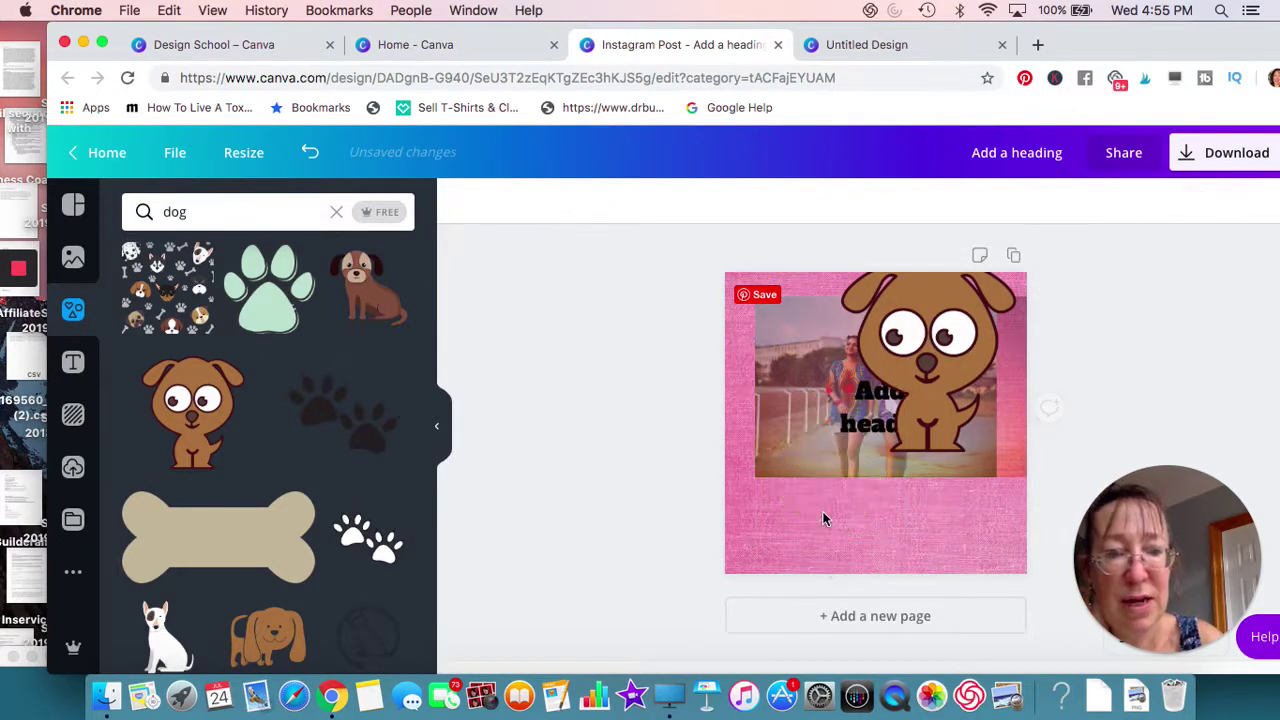
left_click_drag(912, 378, 786, 529)
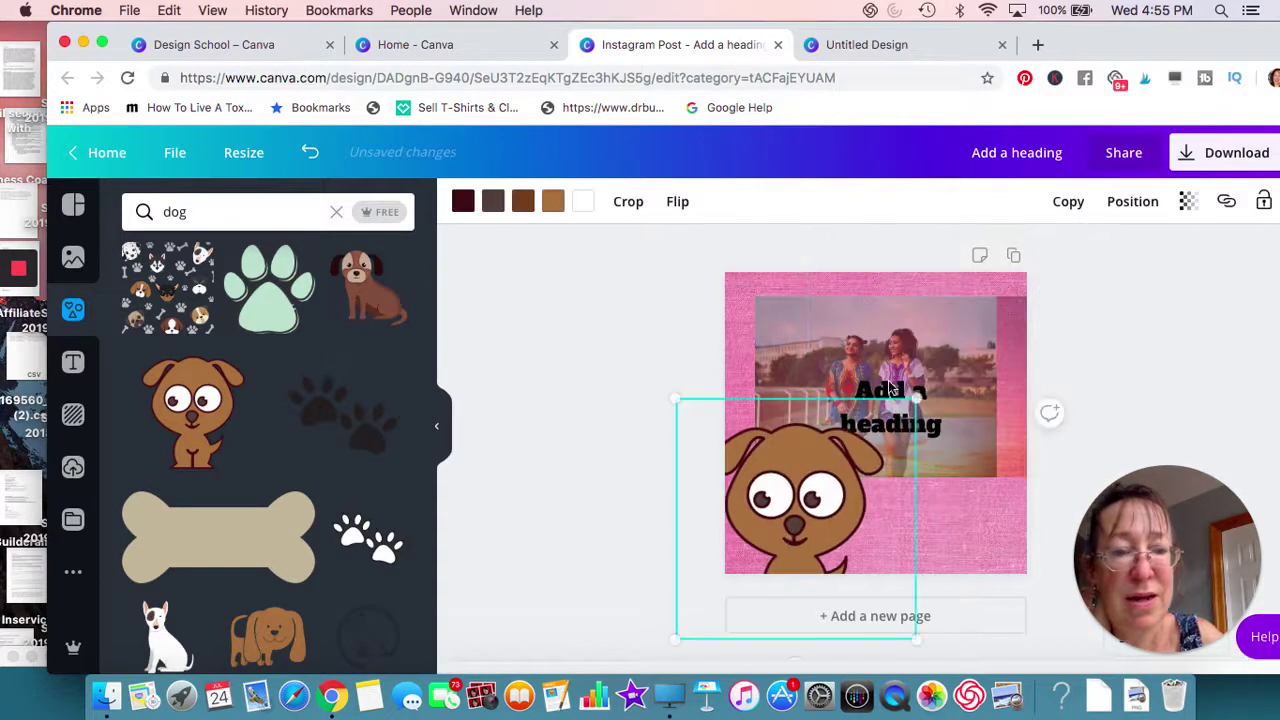
left_click(912, 360)
left_click(843, 380)
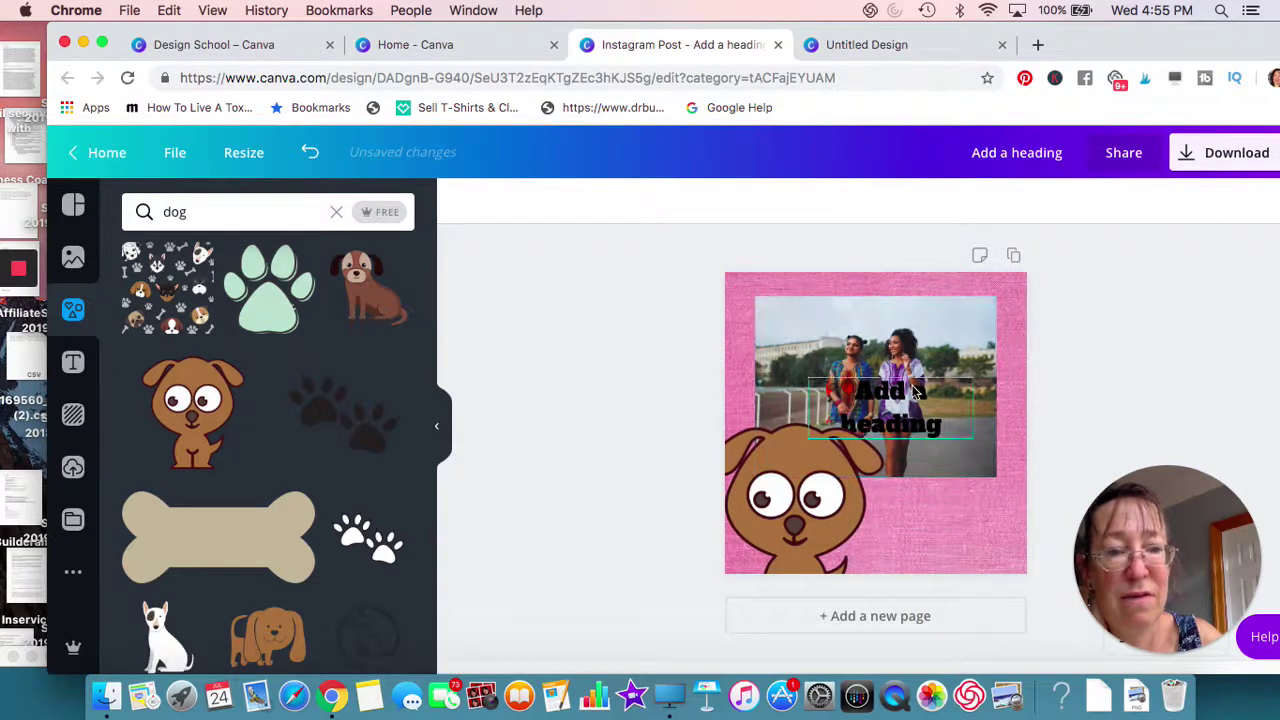
key("Delete")
left_click(843, 381)
key("Delete")
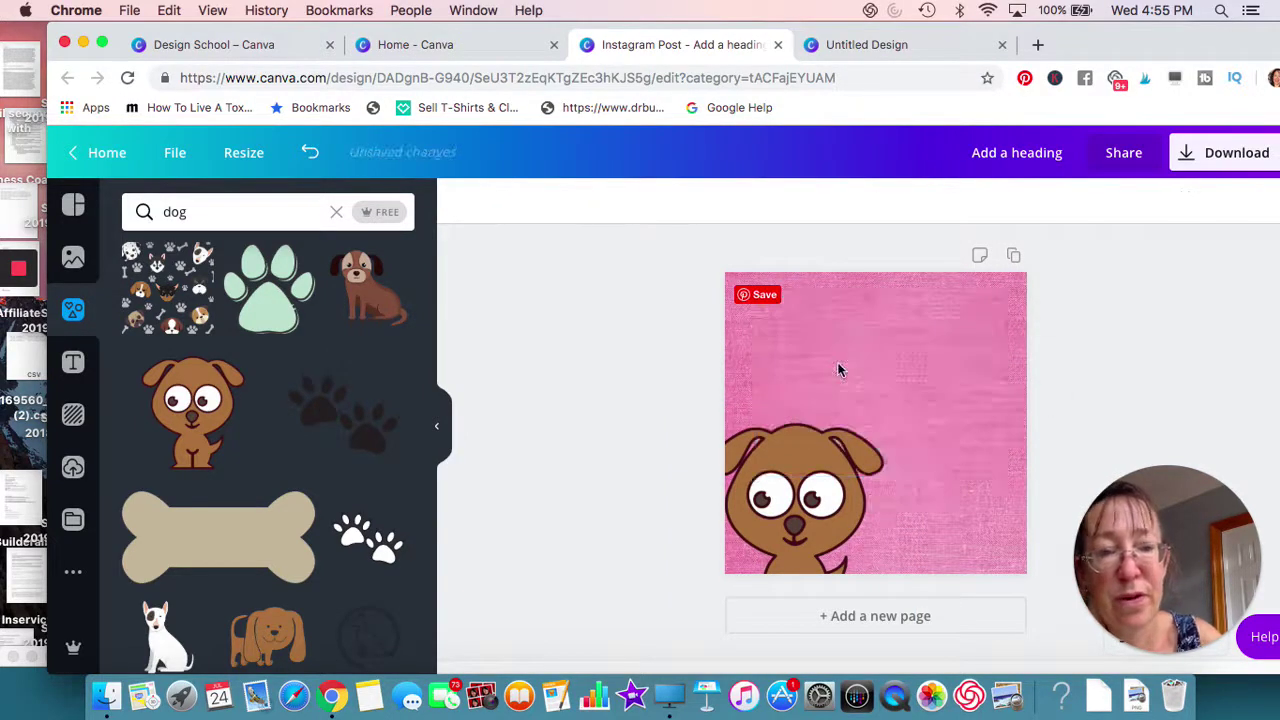
left_click_drag(782, 463, 806, 370)
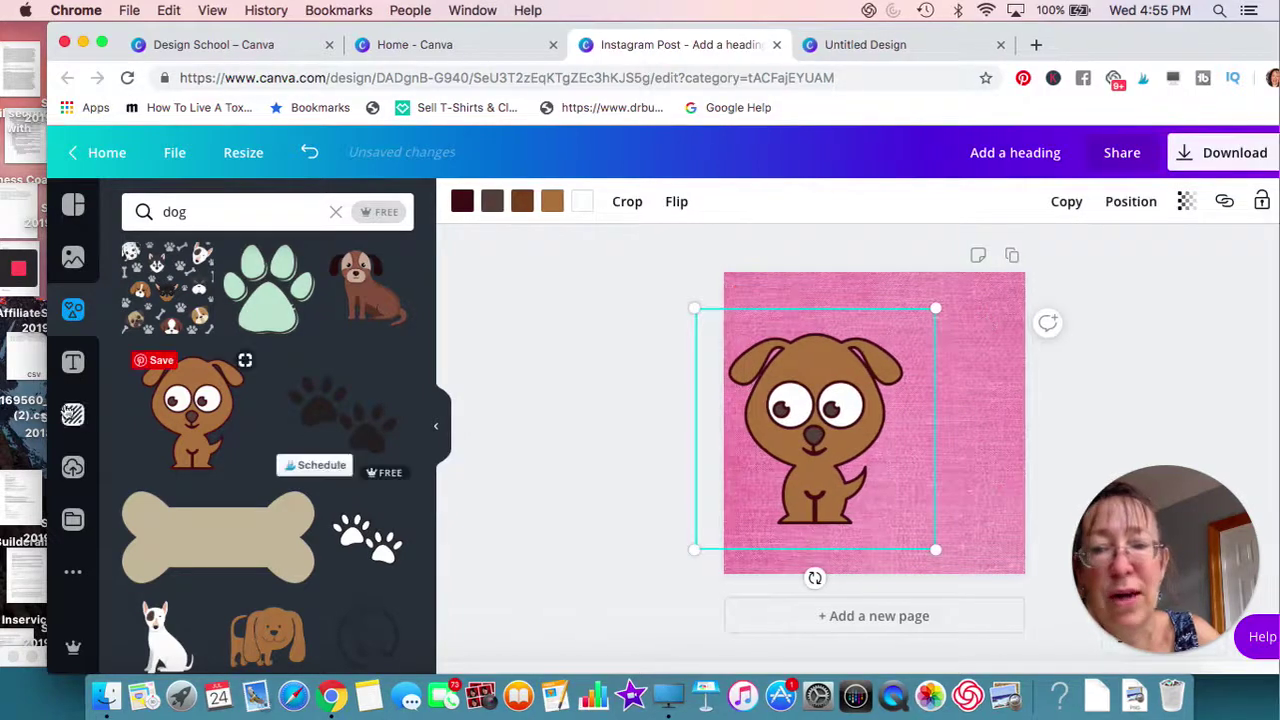
Step: Add a new heading, enlarge it to a font size of about 88 and fit it on two lines to the right of the dog
left_click(73, 370)
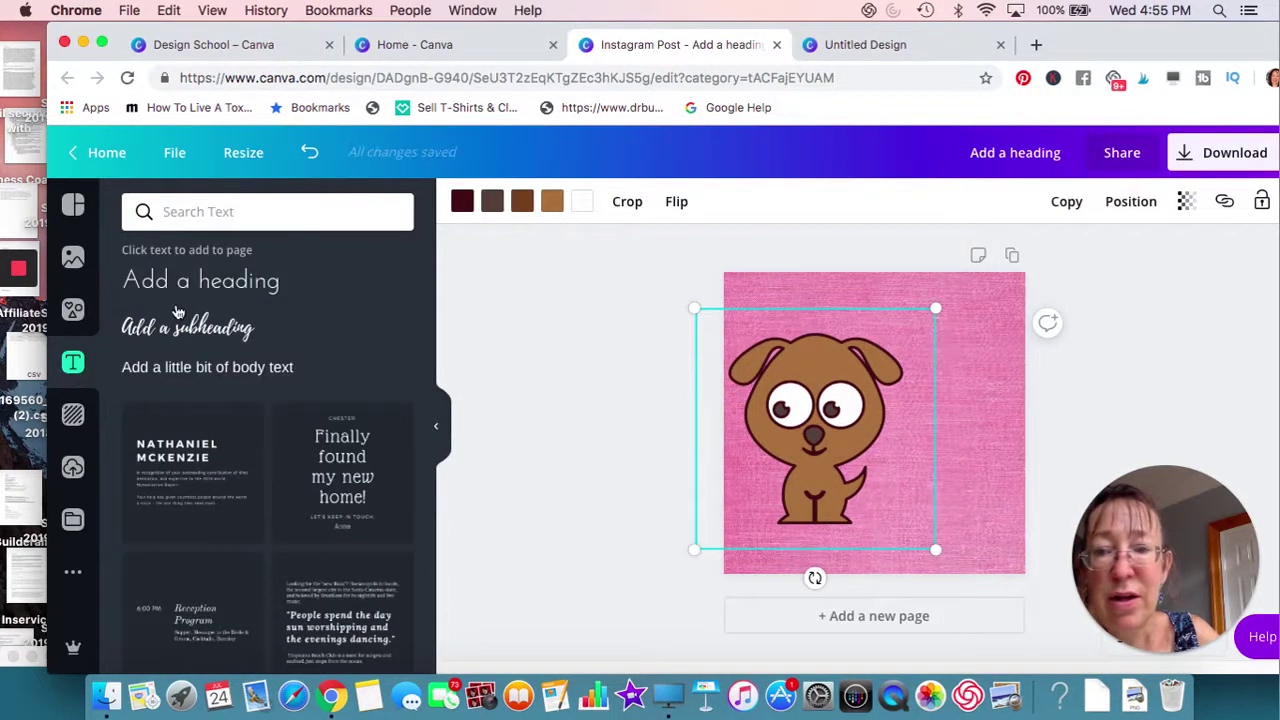
left_click(183, 284)
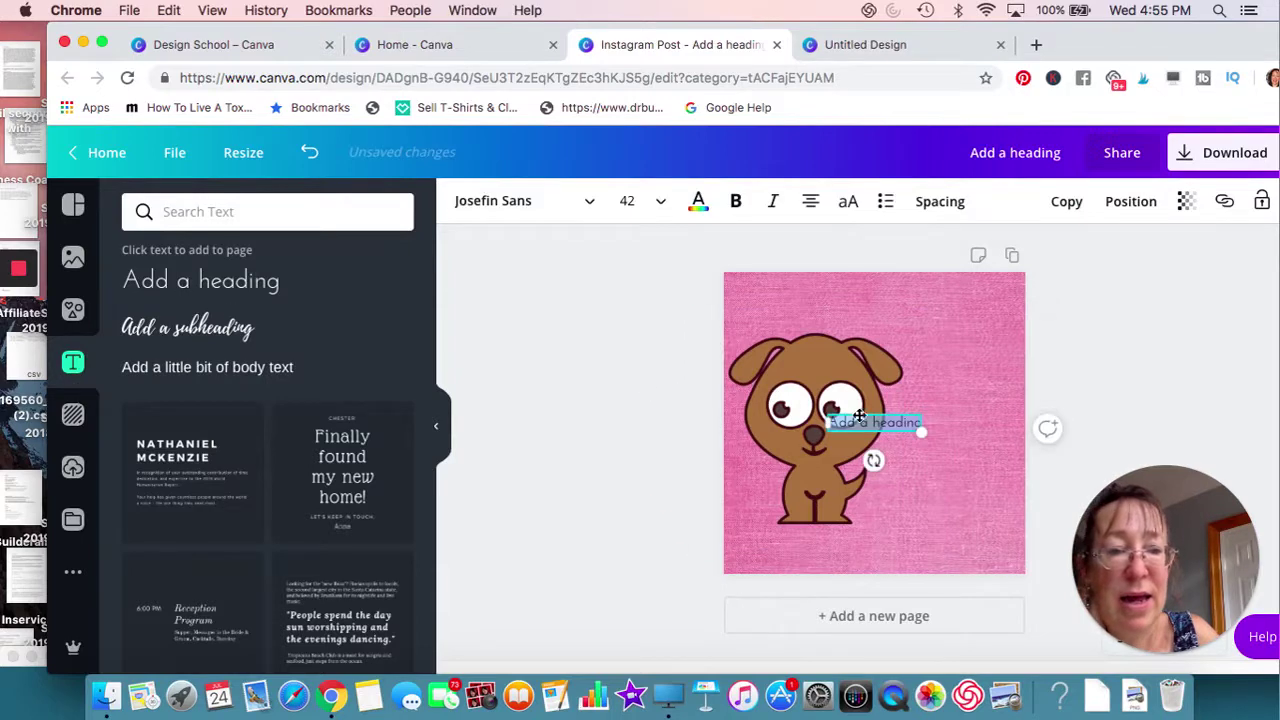
left_click_drag(930, 434, 1014, 529)
left_click_drag(826, 432, 943, 391)
left_click(1012, 377)
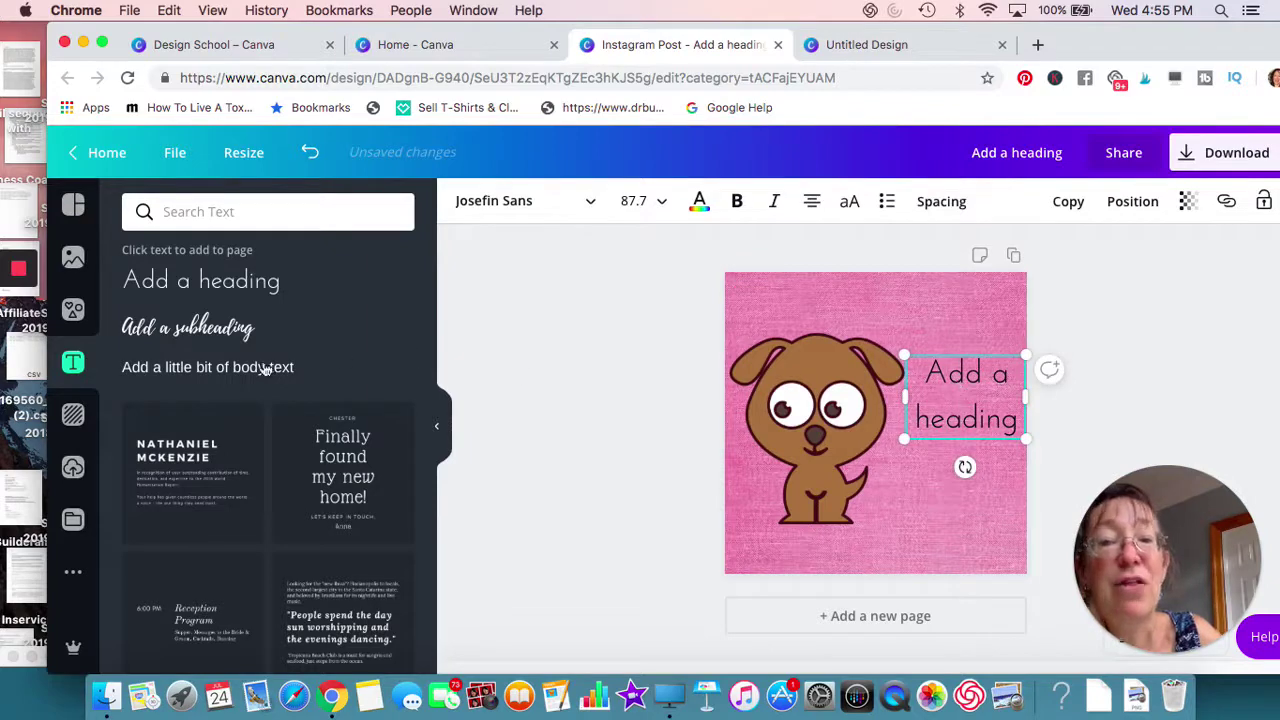
Step: Look through the dog illustrations in the elements and glance at the Instagram post templates
left_click(73, 309)
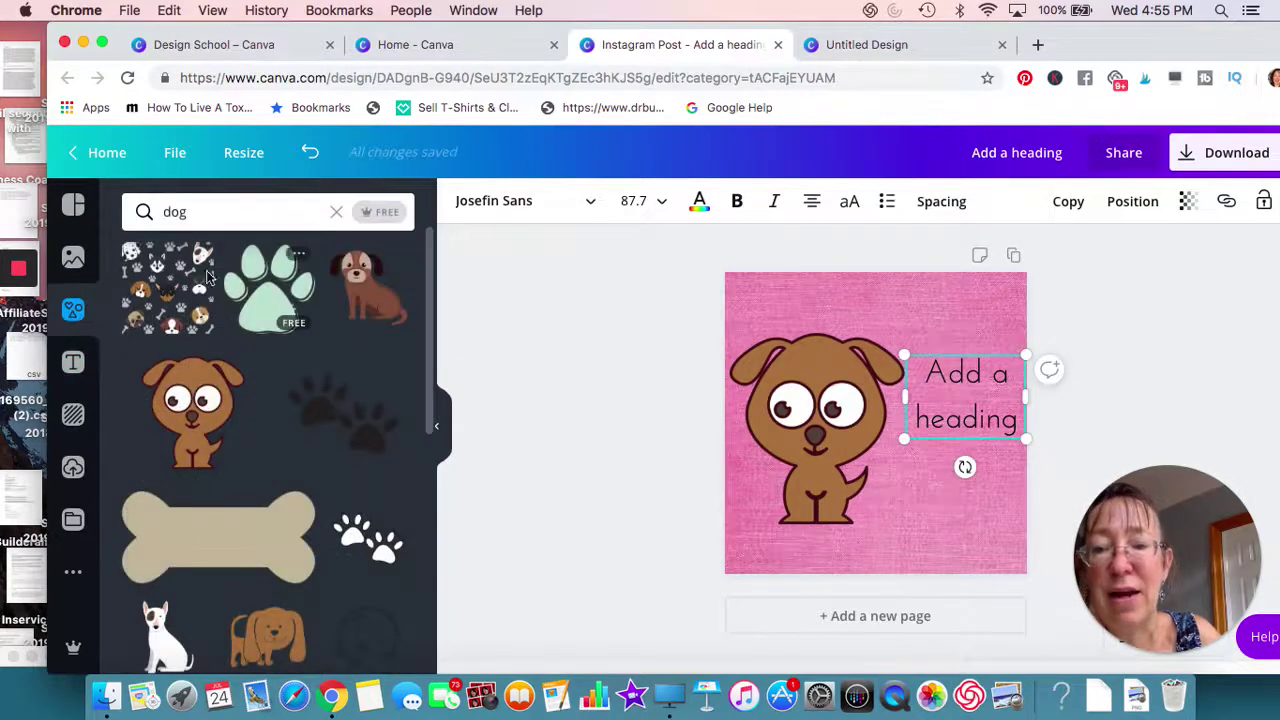
scroll(200, 450, "down", 5)
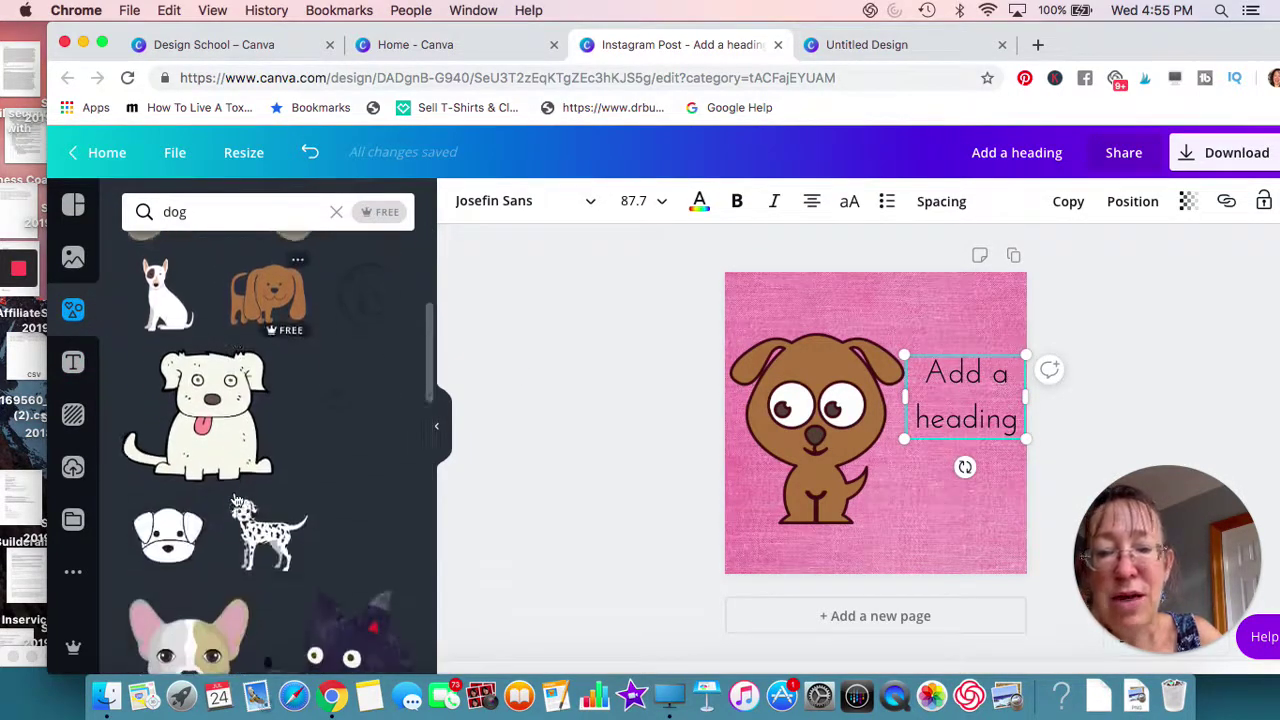
scroll(237, 500, "down", 4)
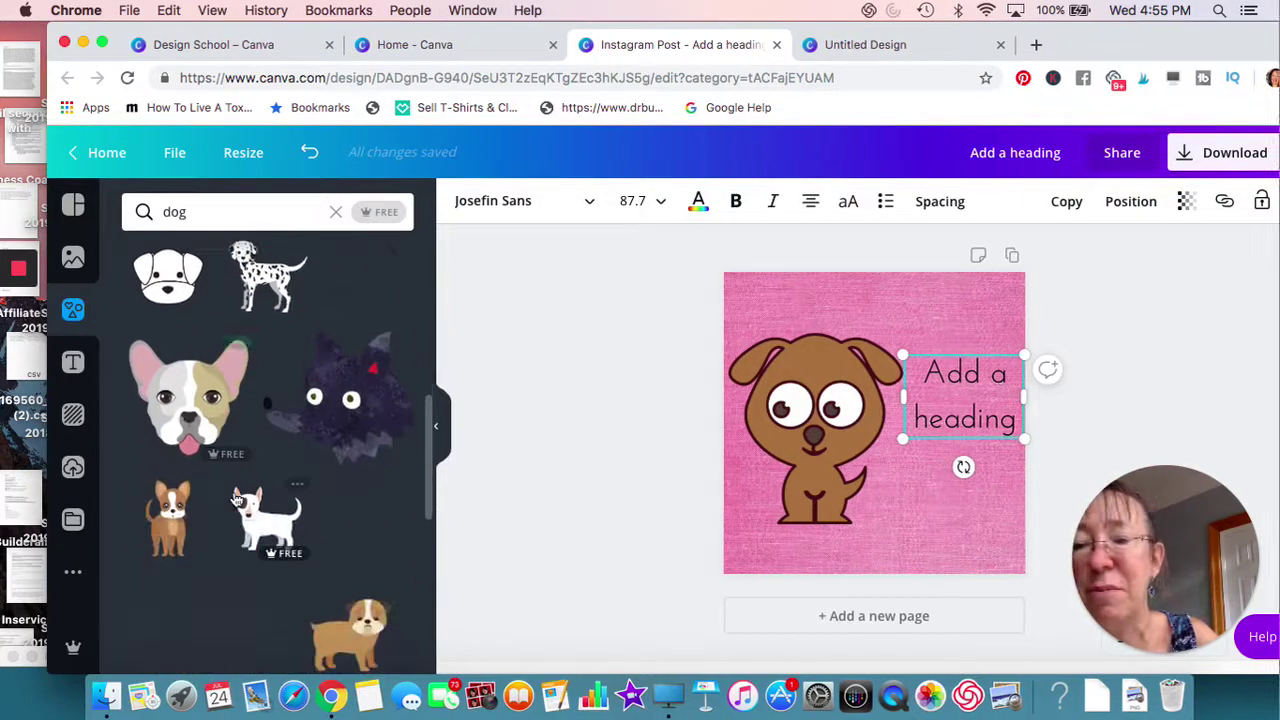
scroll(237, 500, "down", 3)
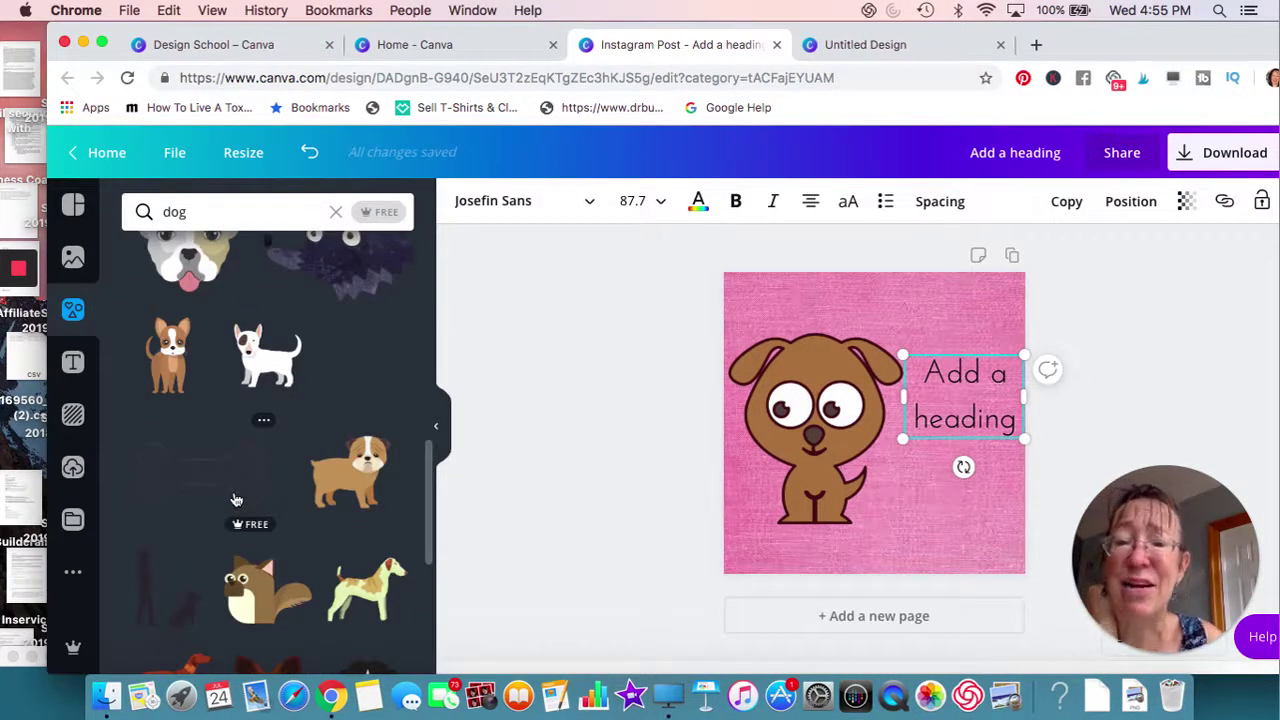
scroll(237, 500, "up", 3)
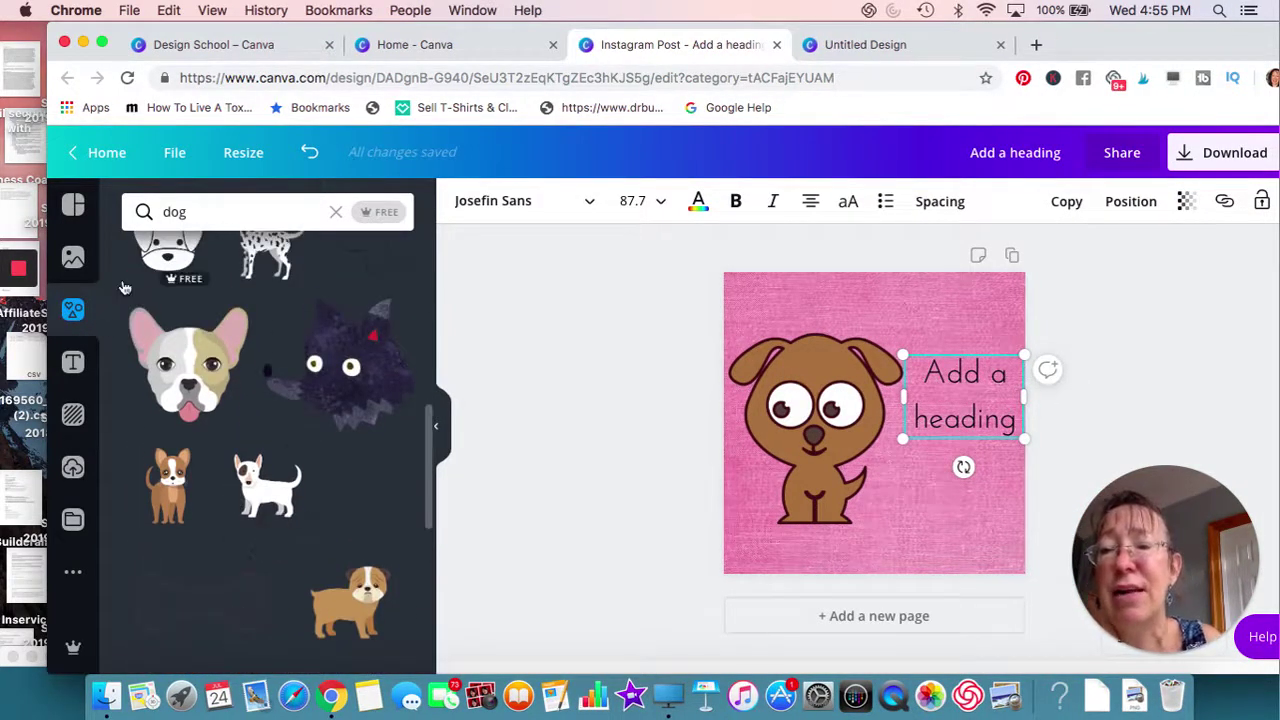
left_click(80, 208)
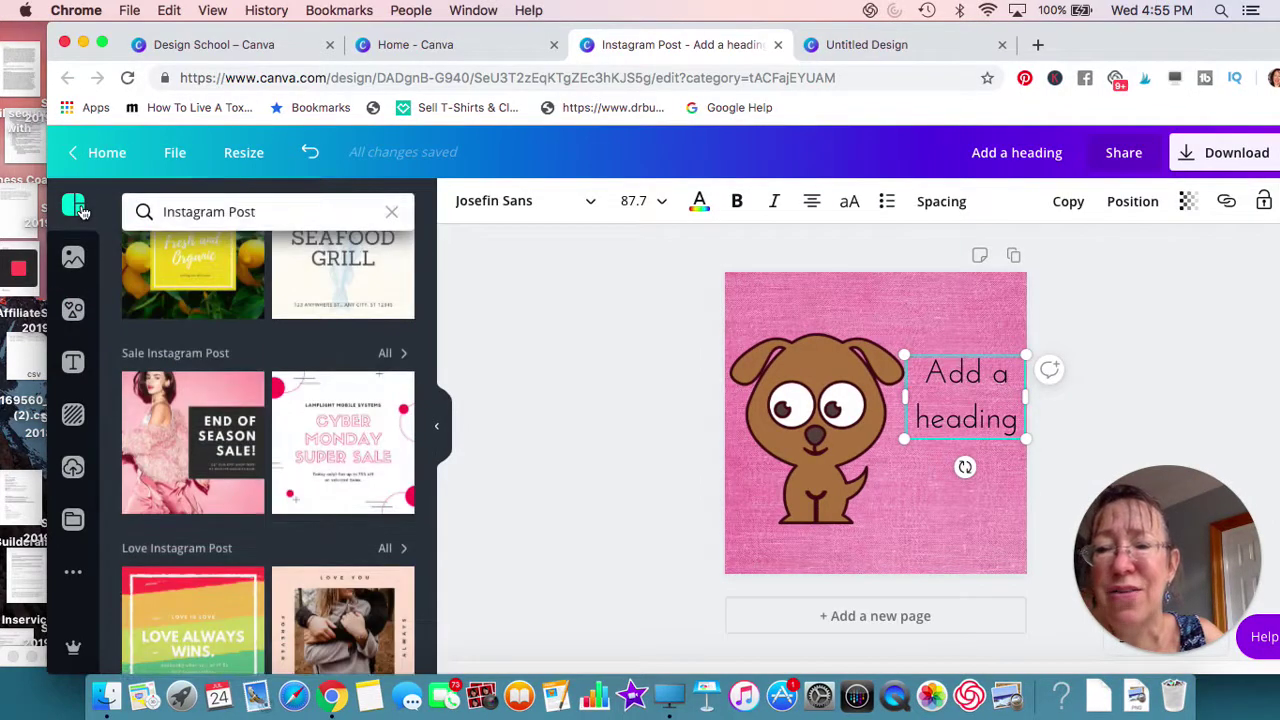
left_click(76, 314)
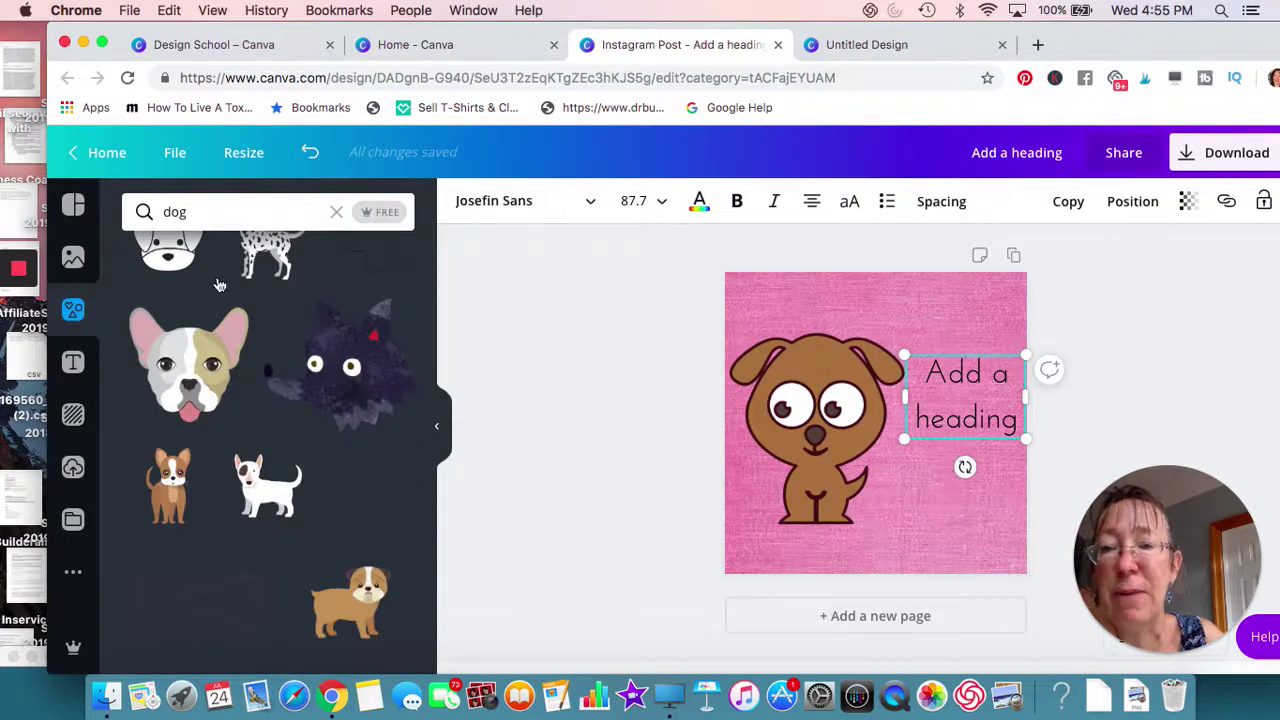
Step: Search the elements for "frames" and look over the available frame shapes
left_click_drag(211, 211, 146, 216)
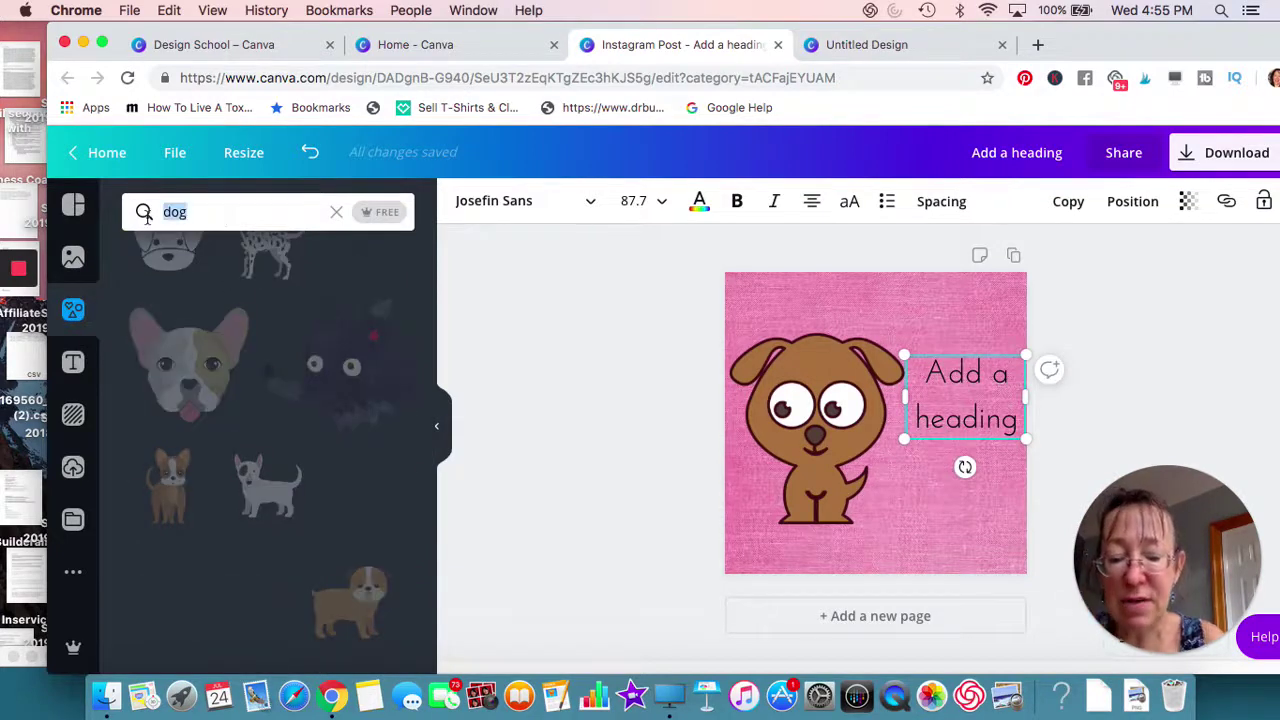
type("frames")
key("Return")
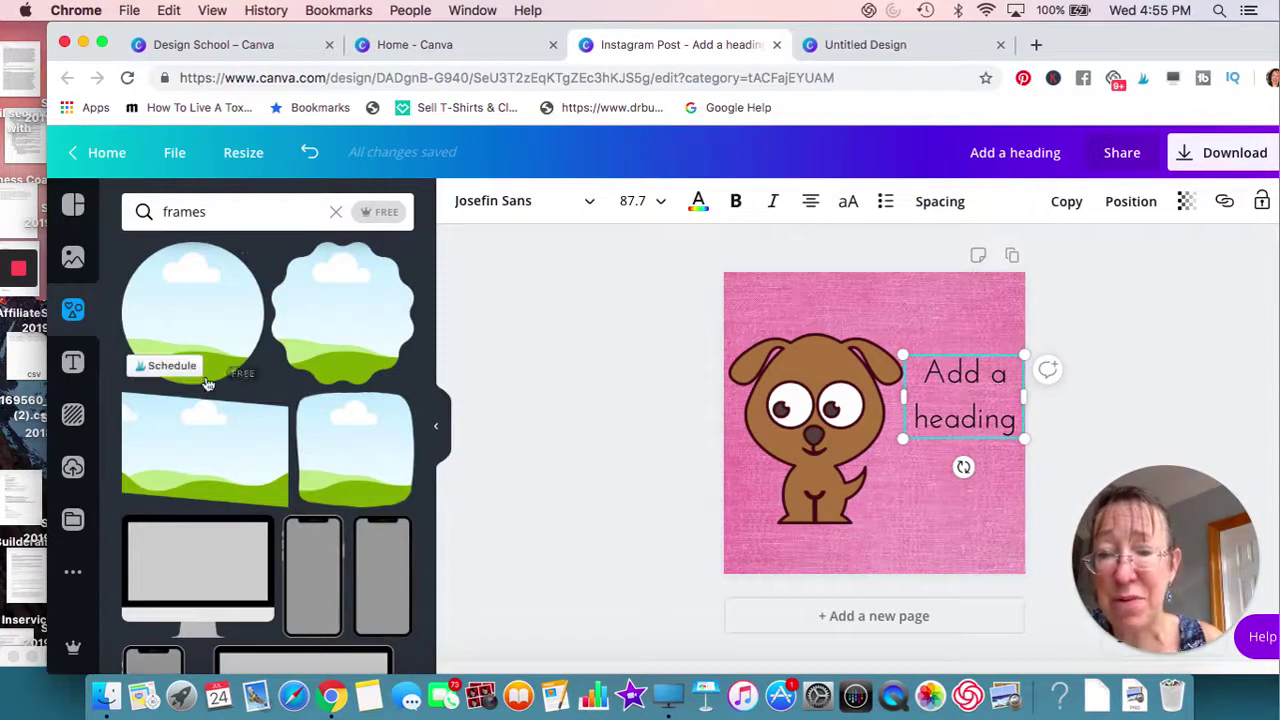
scroll(206, 382, "down", 1)
scroll(207, 384, "up", 1)
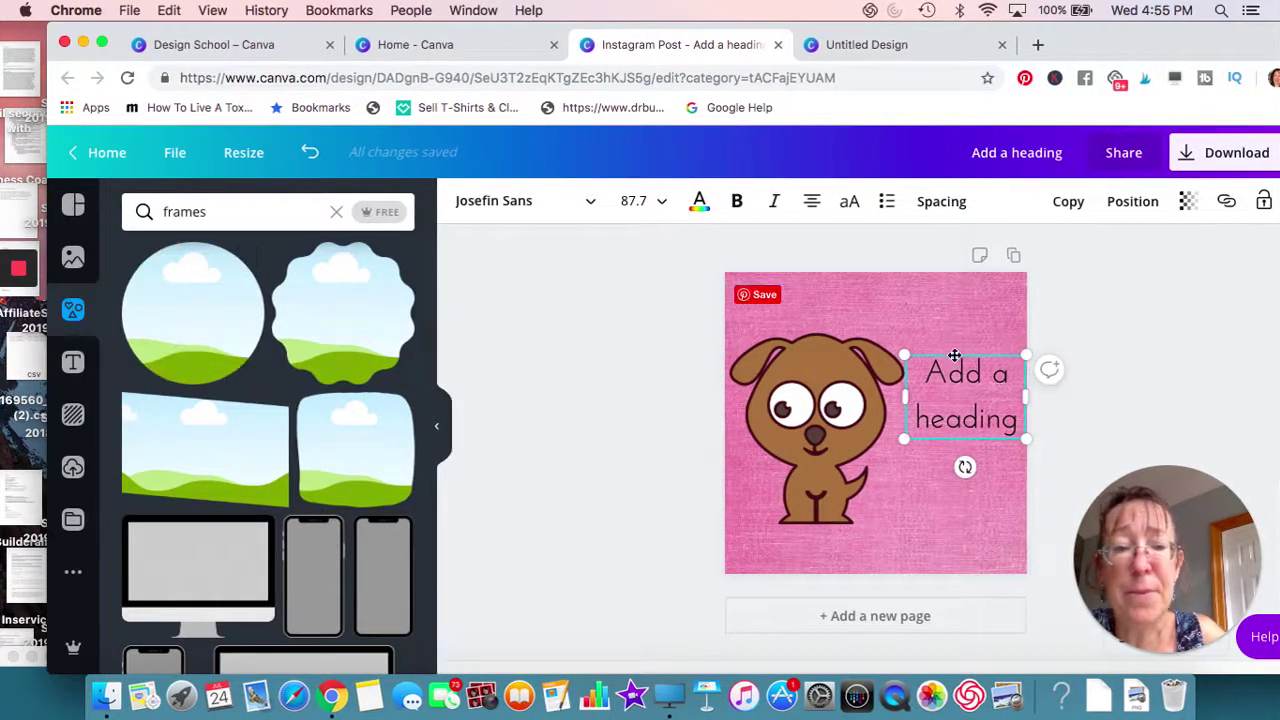
Step: Delete the brown dog and the heading, leaving only the pink background on the page
left_click(868, 405)
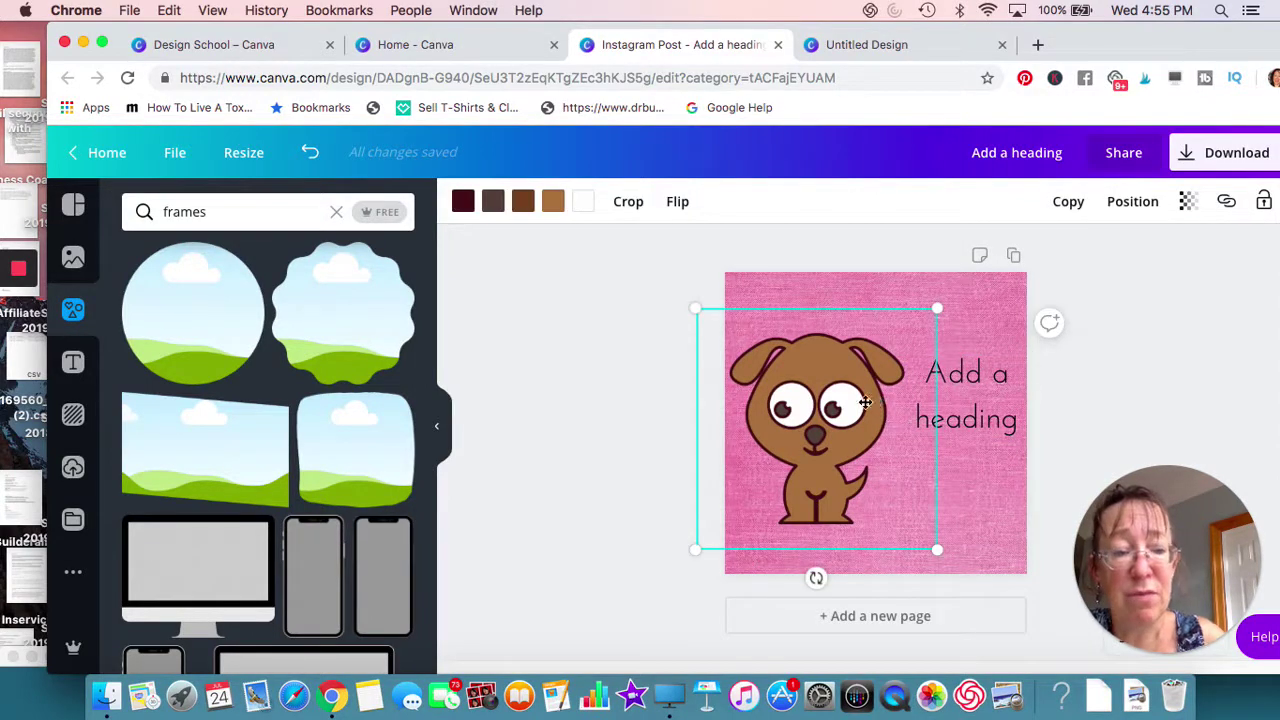
key("Delete")
left_click(855, 401)
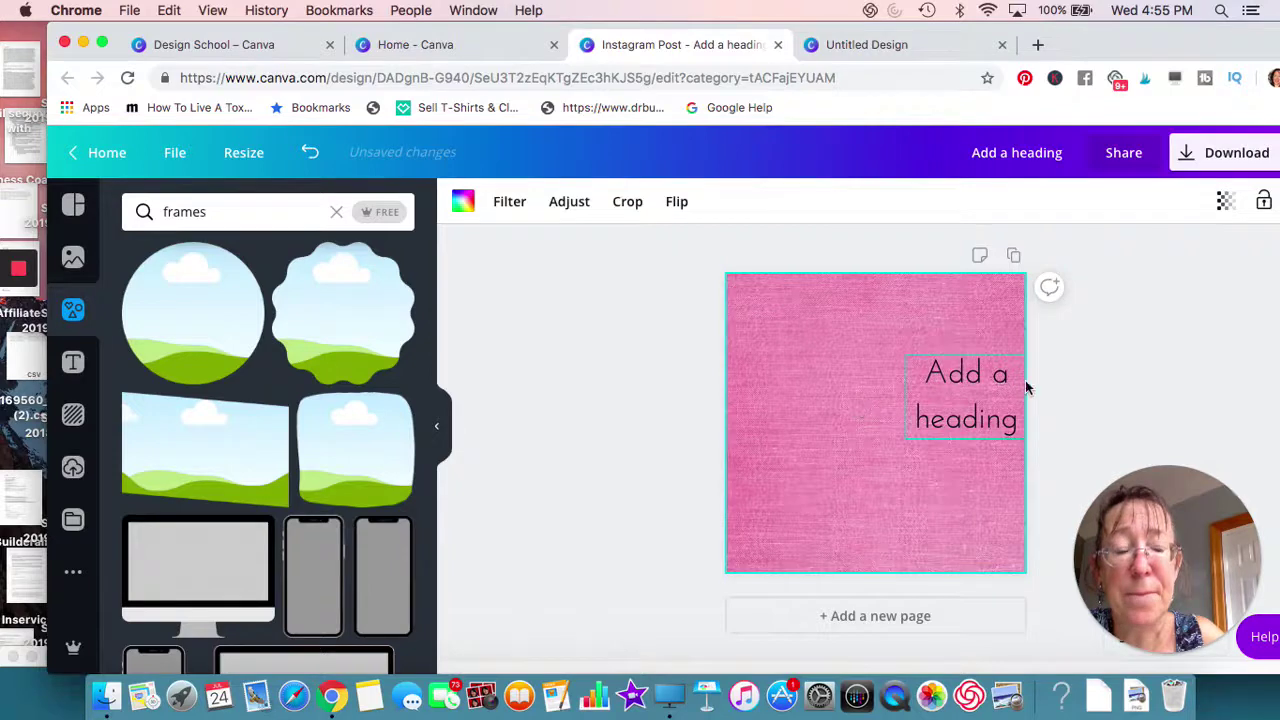
left_click(973, 400)
key("Delete")
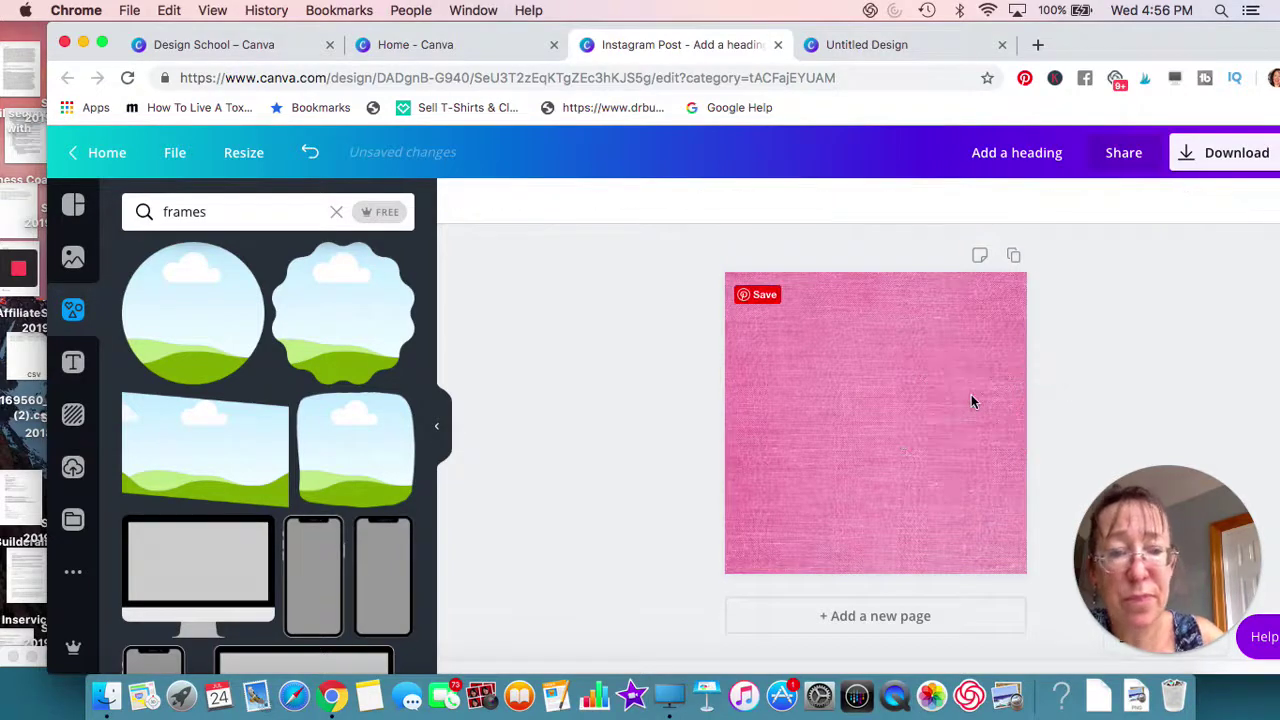
Step: Add the round frame to the pink page and fill it with the uploaded portrait photo with trees behind
left_click(178, 332)
left_click(594, 388)
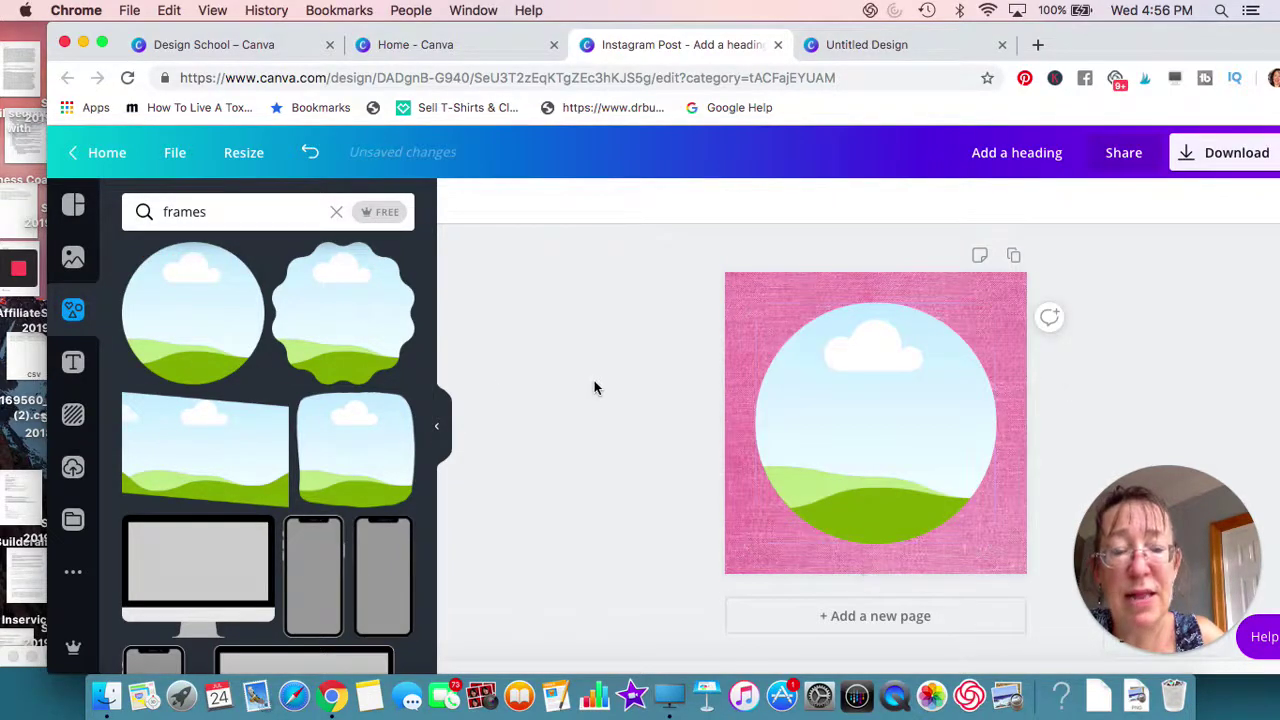
left_click(75, 468)
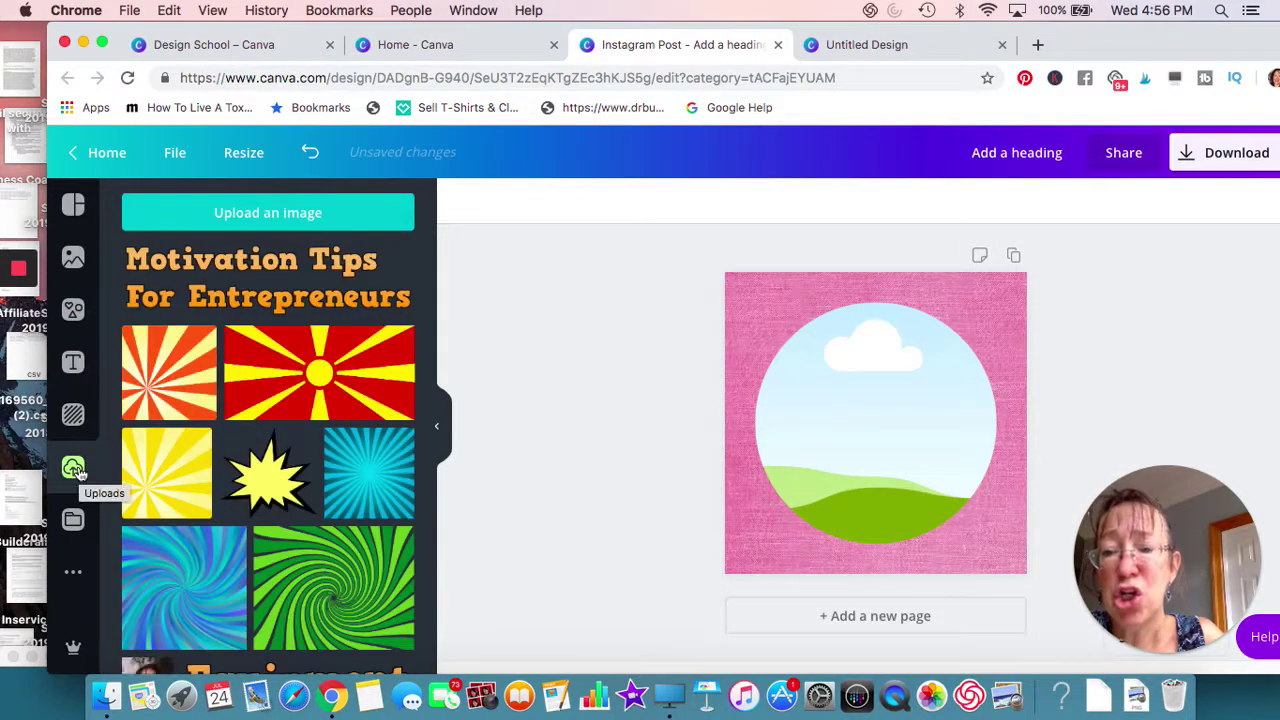
scroll(293, 553, "down", 5)
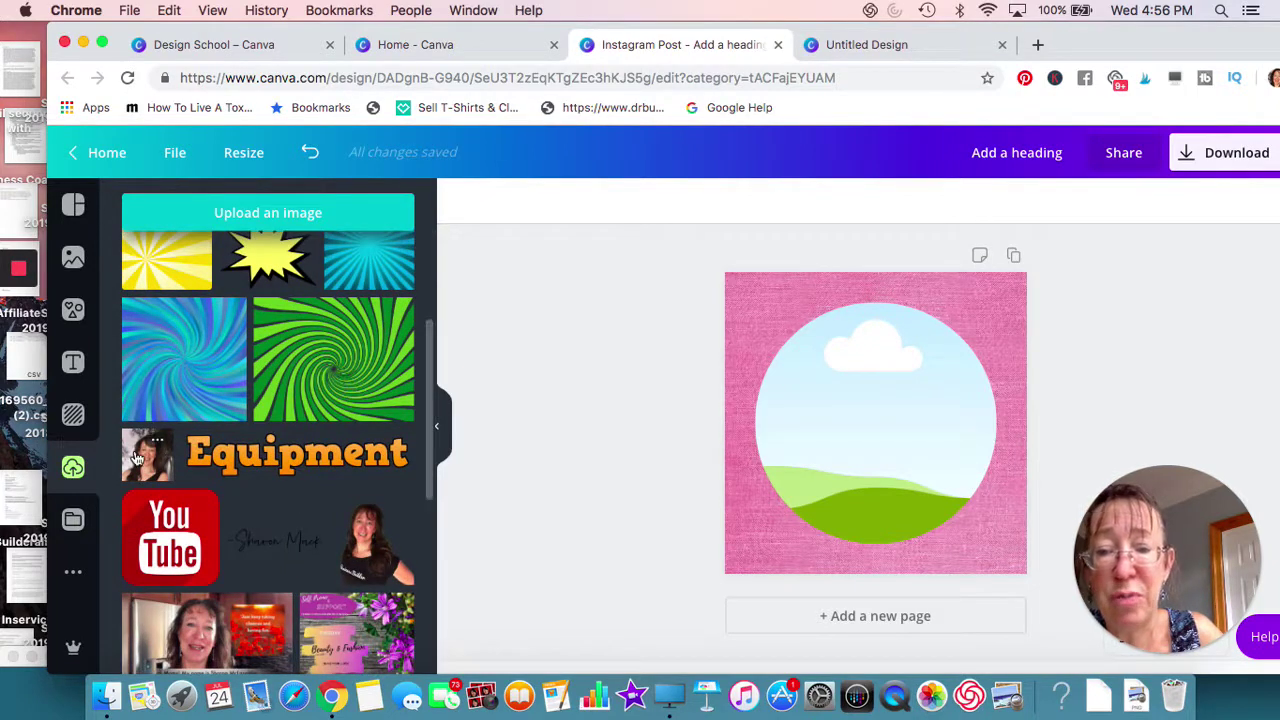
left_click_drag(370, 540, 875, 430)
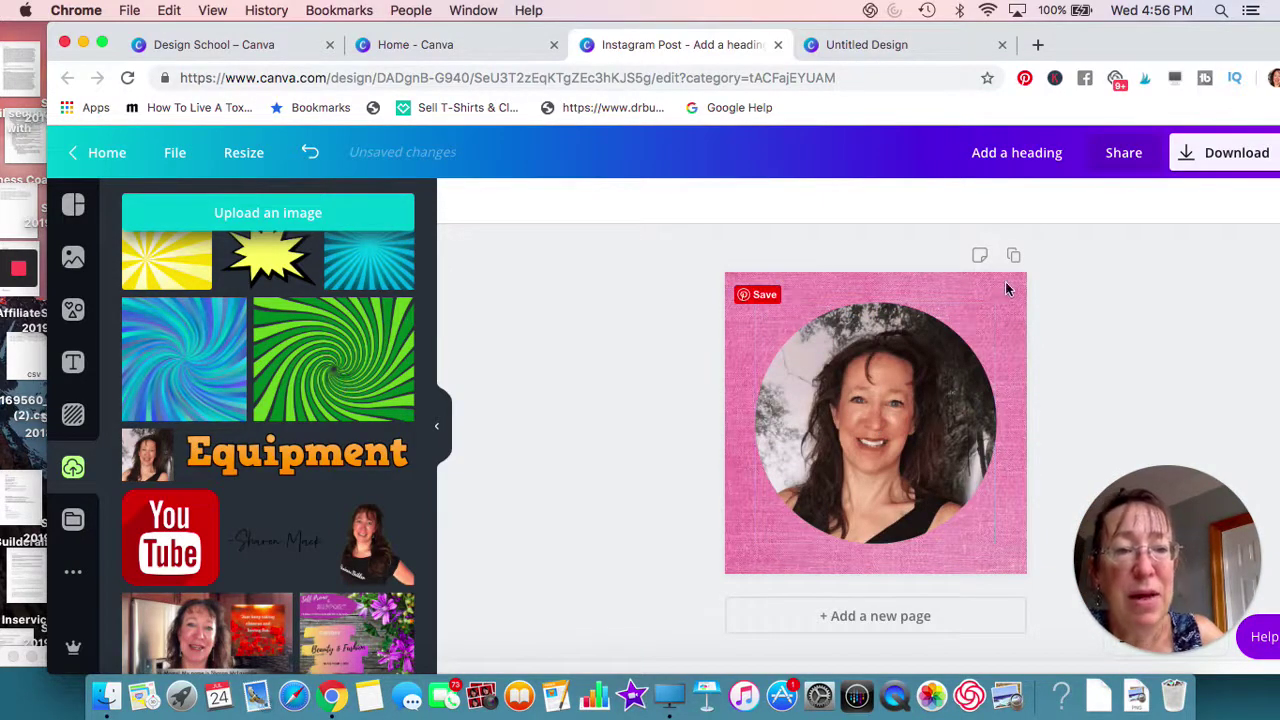
Step: Close the pink design, leaving without waiting for it to save, and start a new blank Instagram Post from the home page
left_click(778, 45)
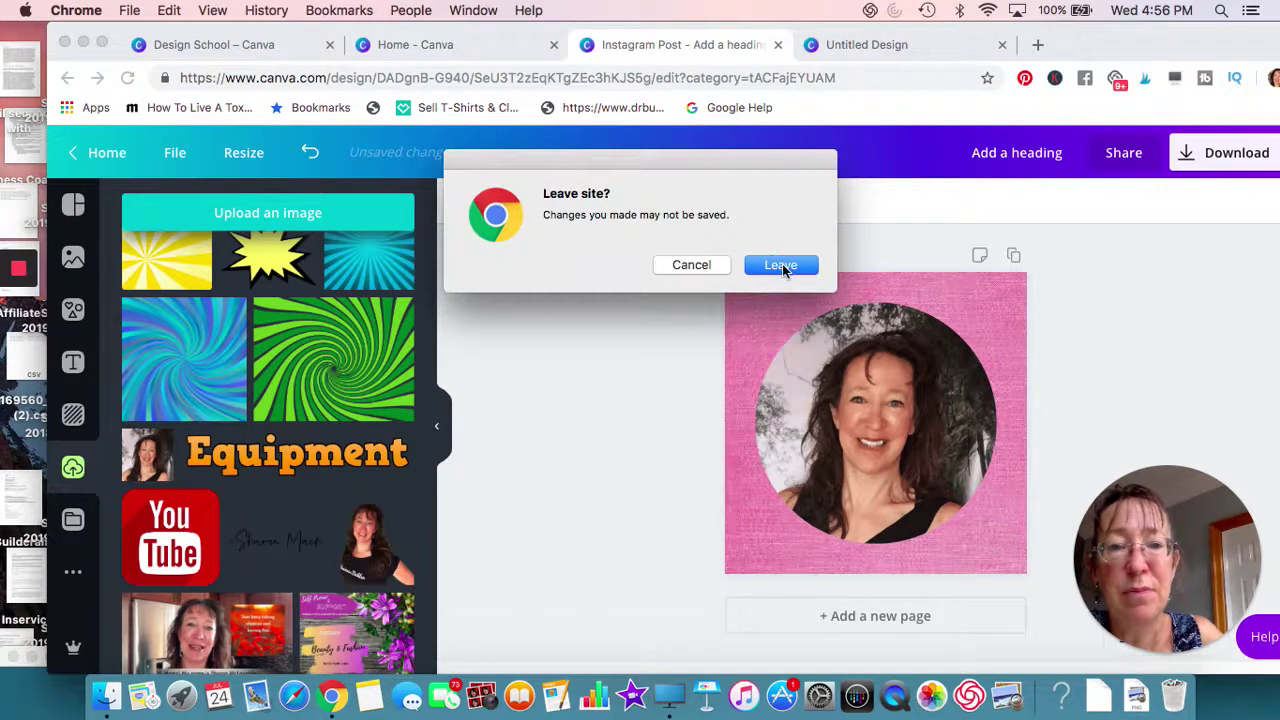
left_click(782, 264)
left_click(489, 50)
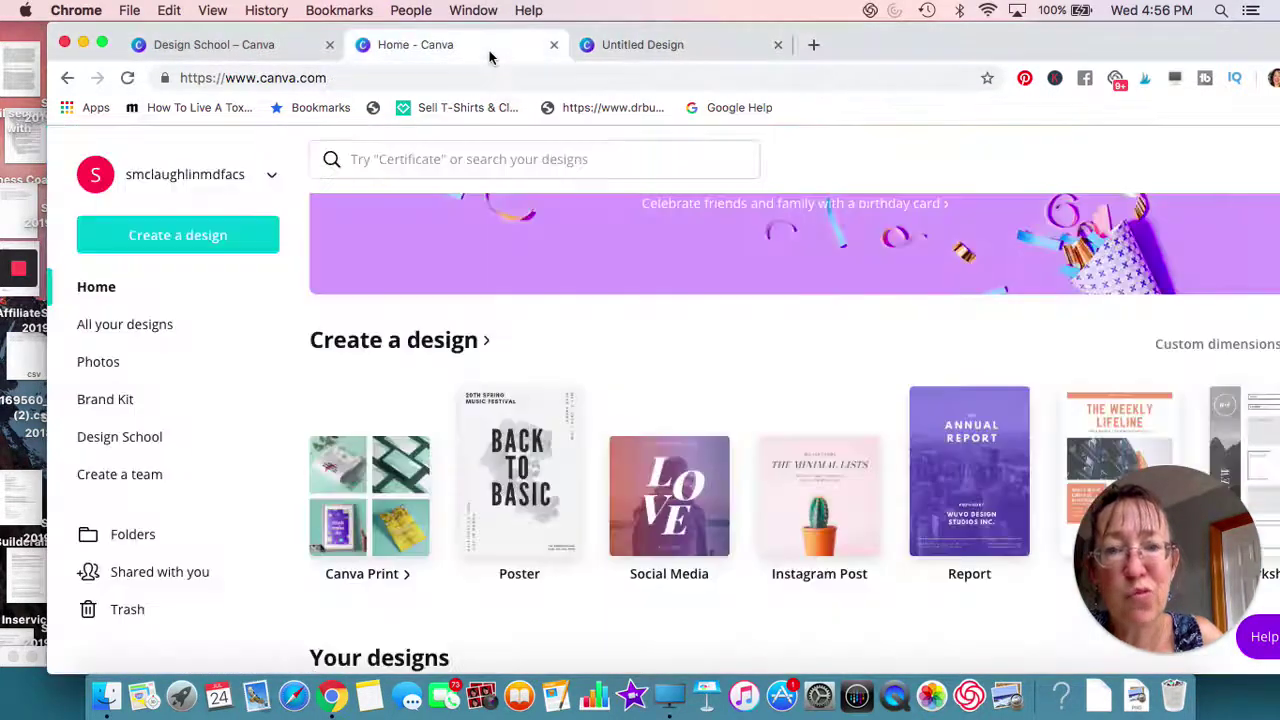
left_click(824, 514)
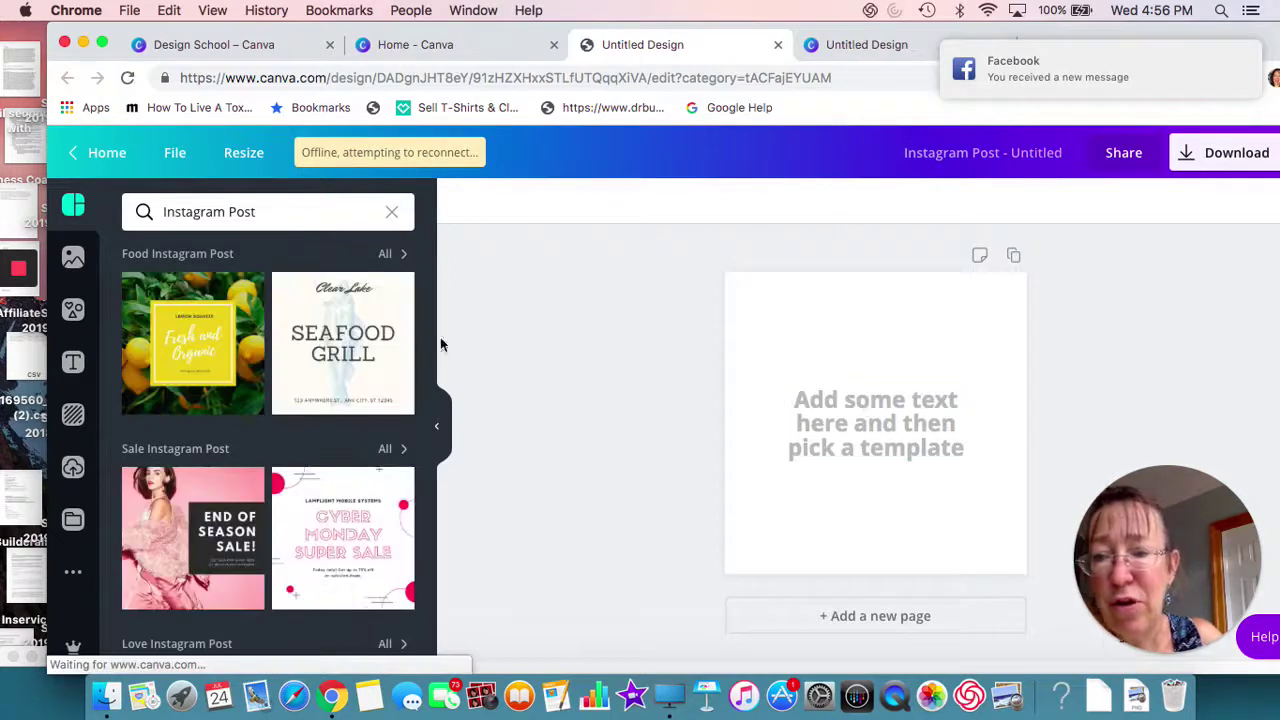
Step: Add the recently used round frame to the blank page and place the uploaded portrait photo inside it
left_click(73, 311)
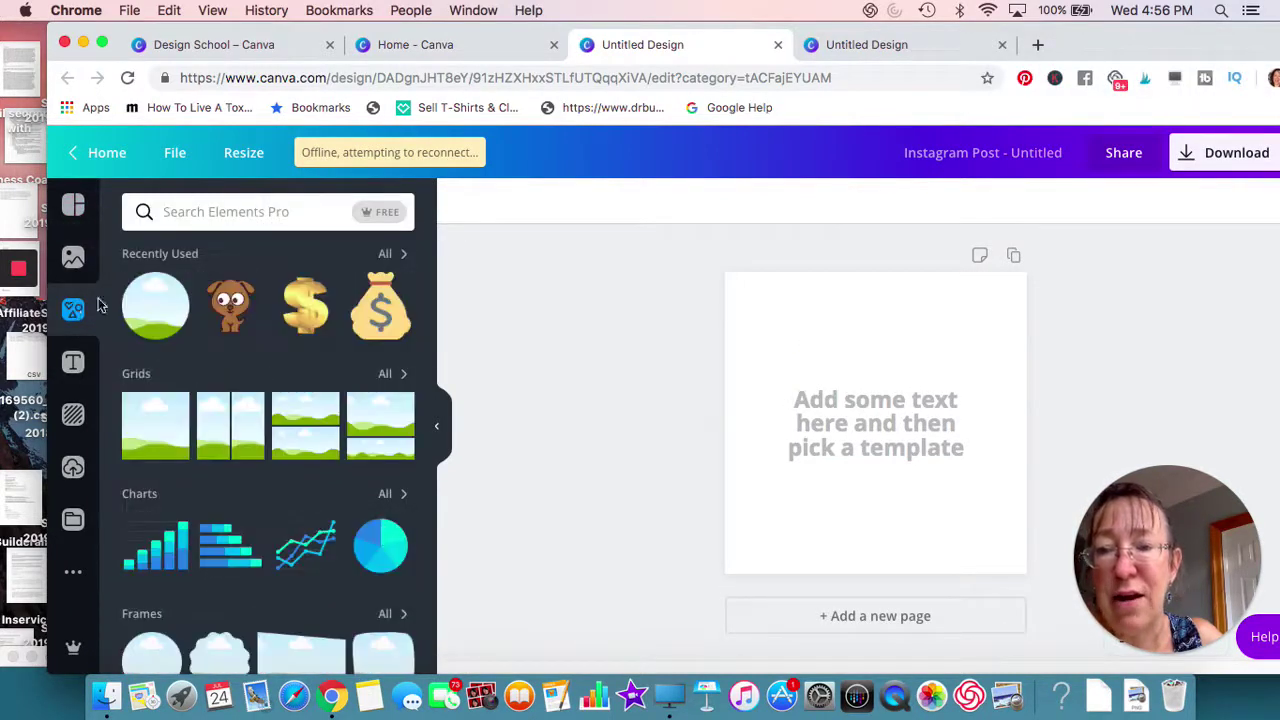
left_click(152, 300)
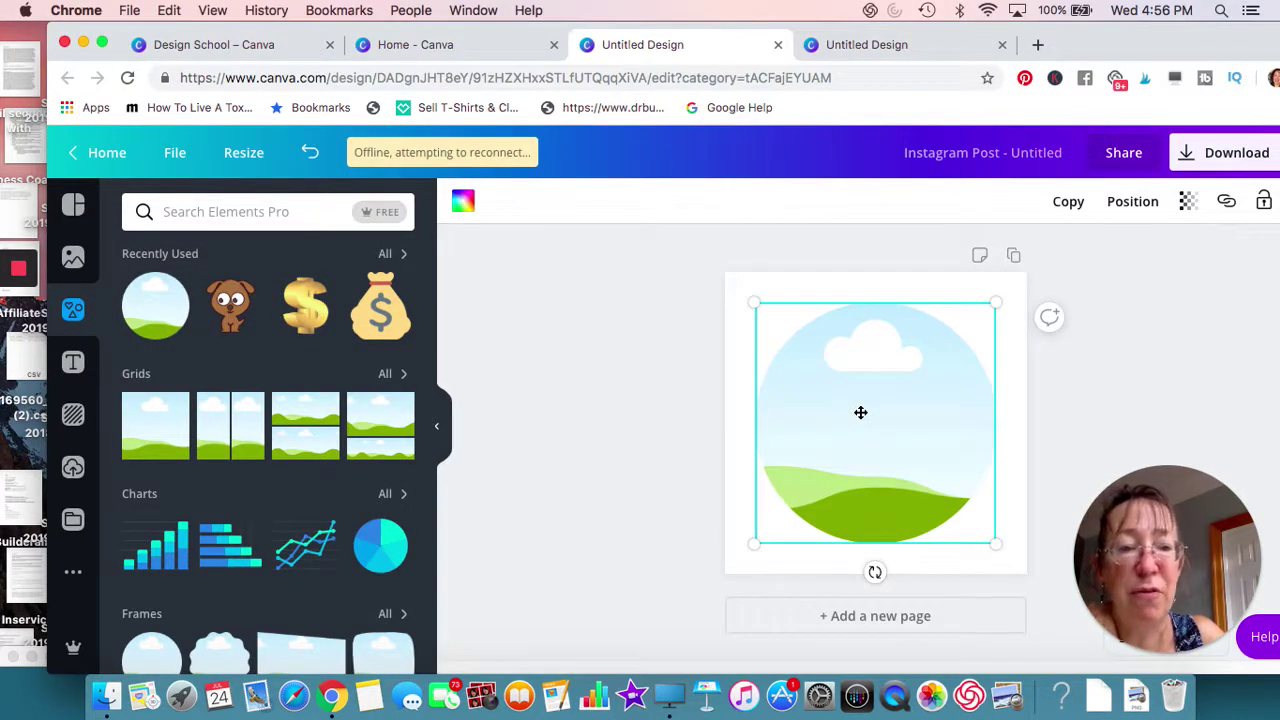
left_click(75, 468)
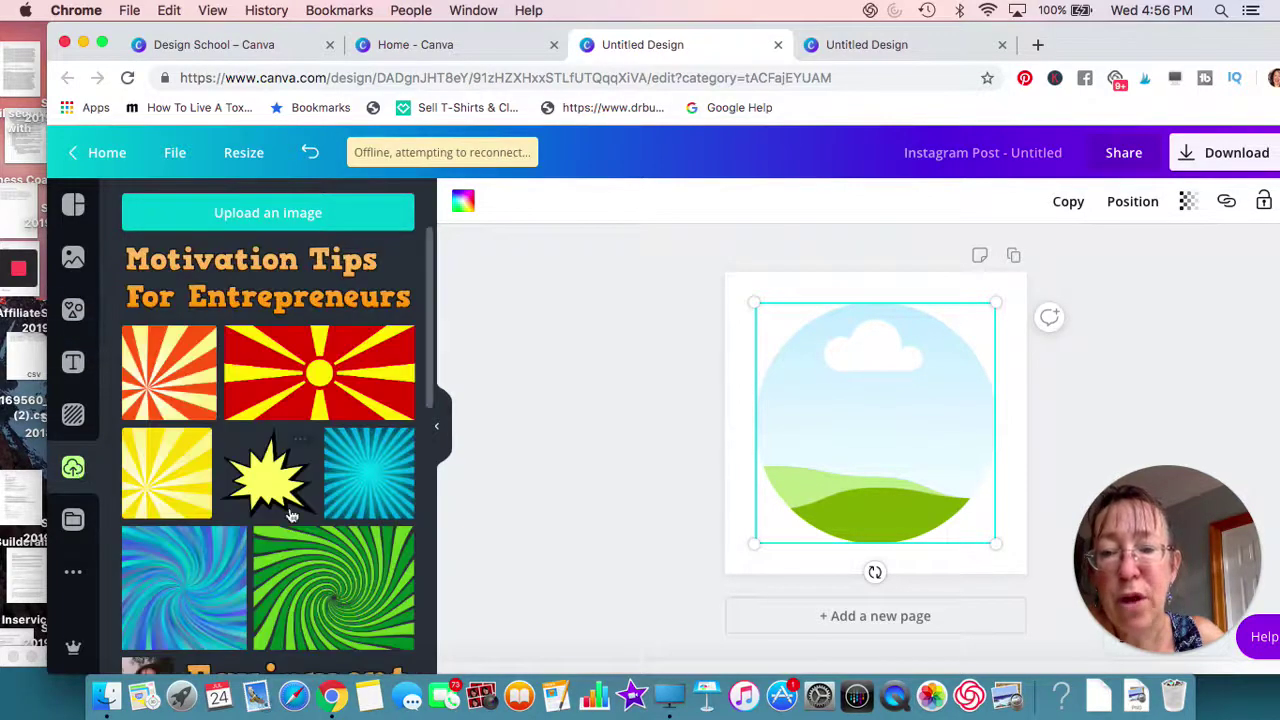
scroll(323, 517, "down", 3)
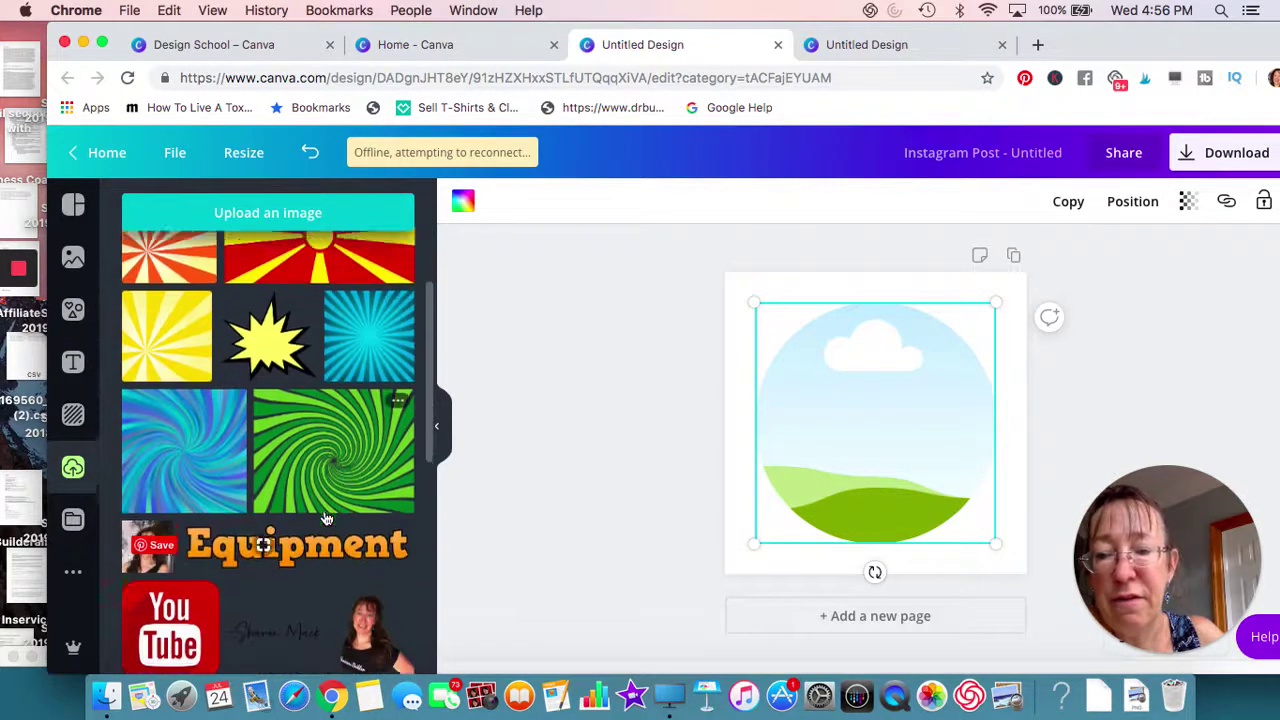
left_click(165, 535)
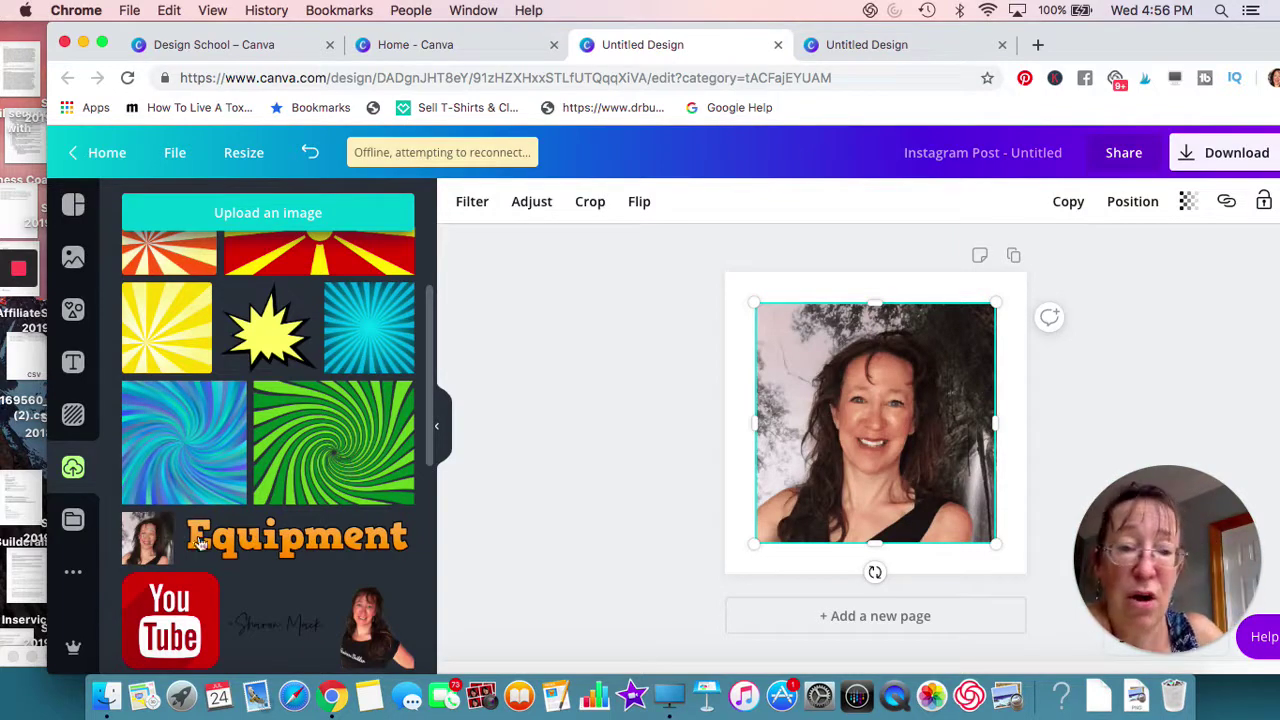
mouse_move(754, 302)
left_mouse_down()
mouse_move(784, 334)
mouse_move(743, 317)
left_mouse_up()
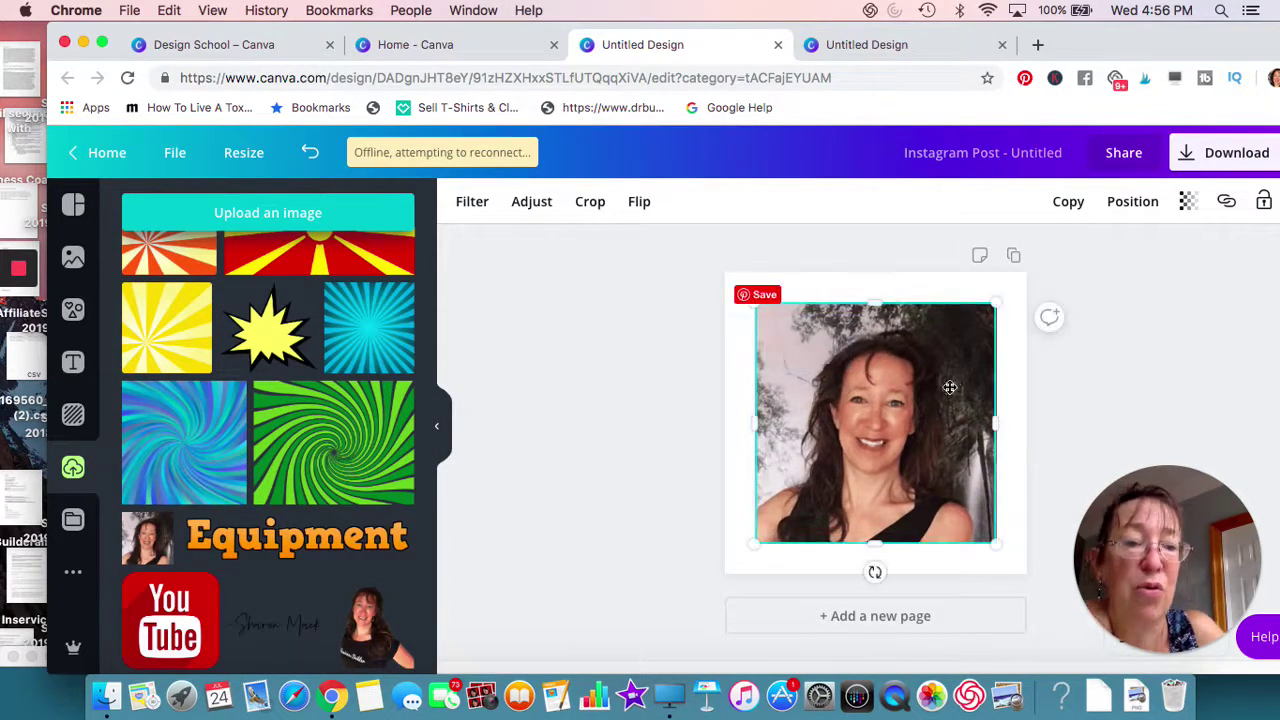
left_click_drag(913, 406, 901, 417)
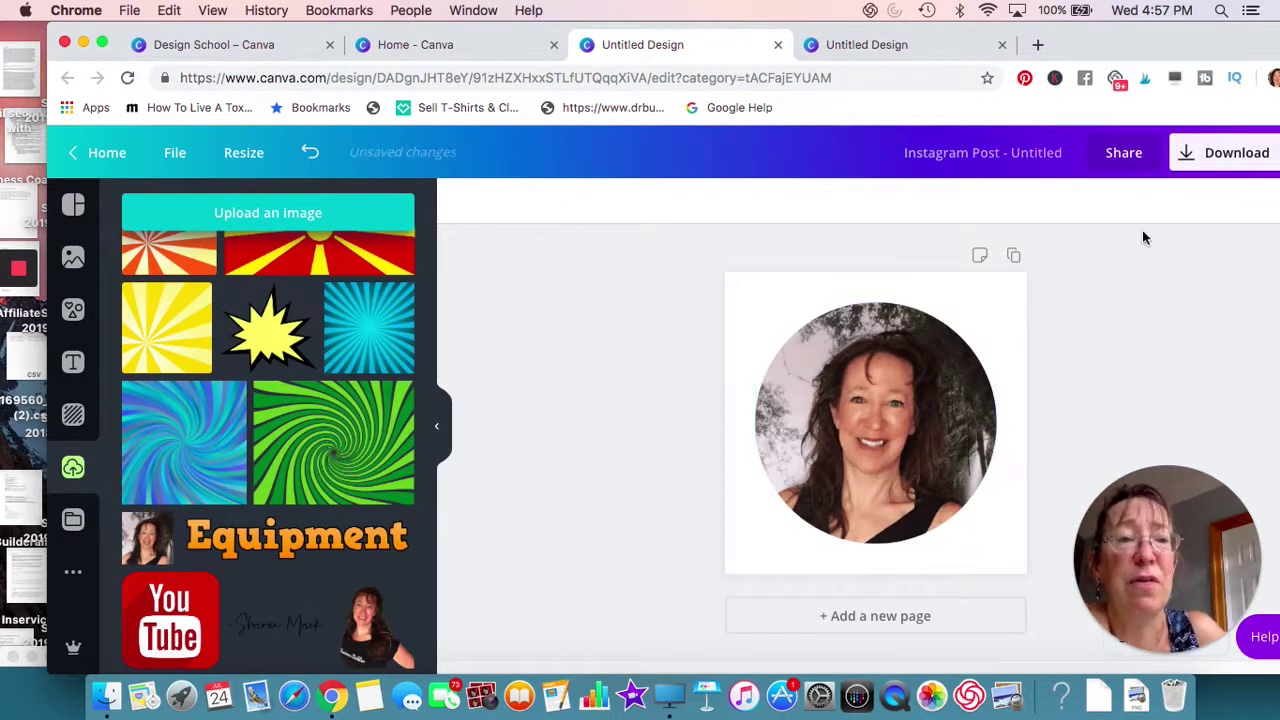
Step: Open the download settings for the design and enable a transparent background for the PNG file
left_click_drag(1181, 42, 1016, 67)
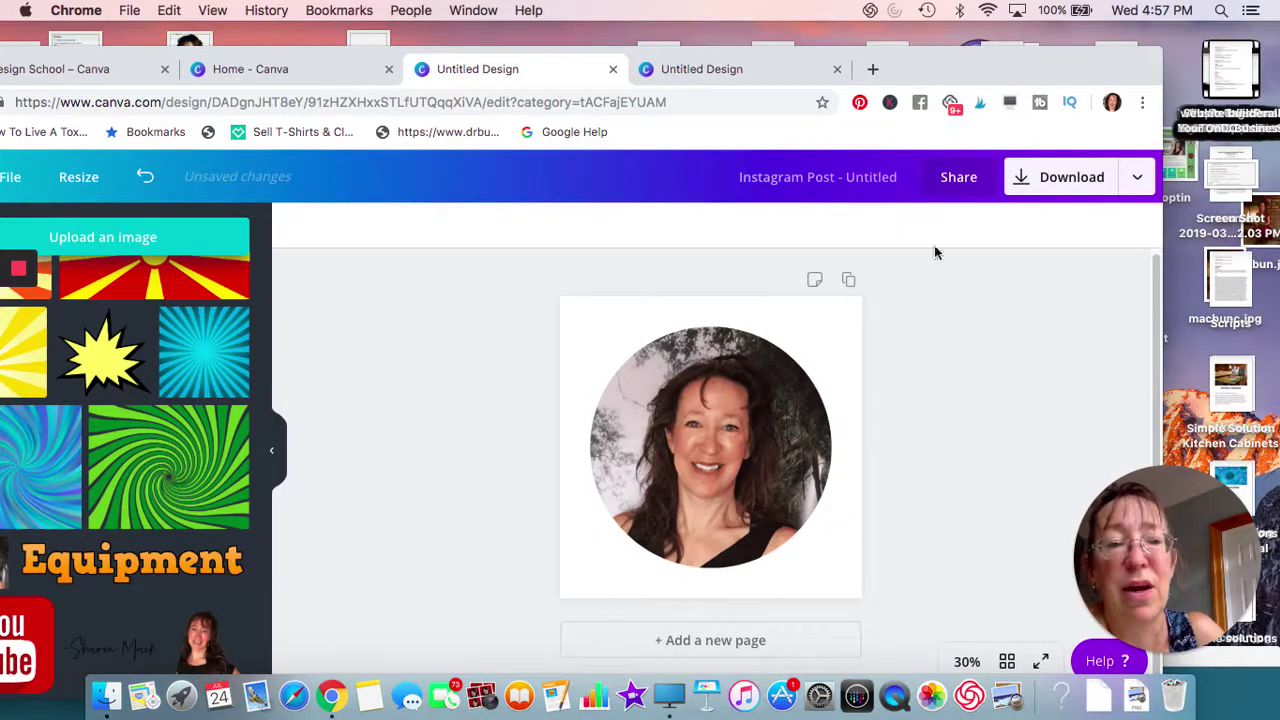
left_click(1020, 185)
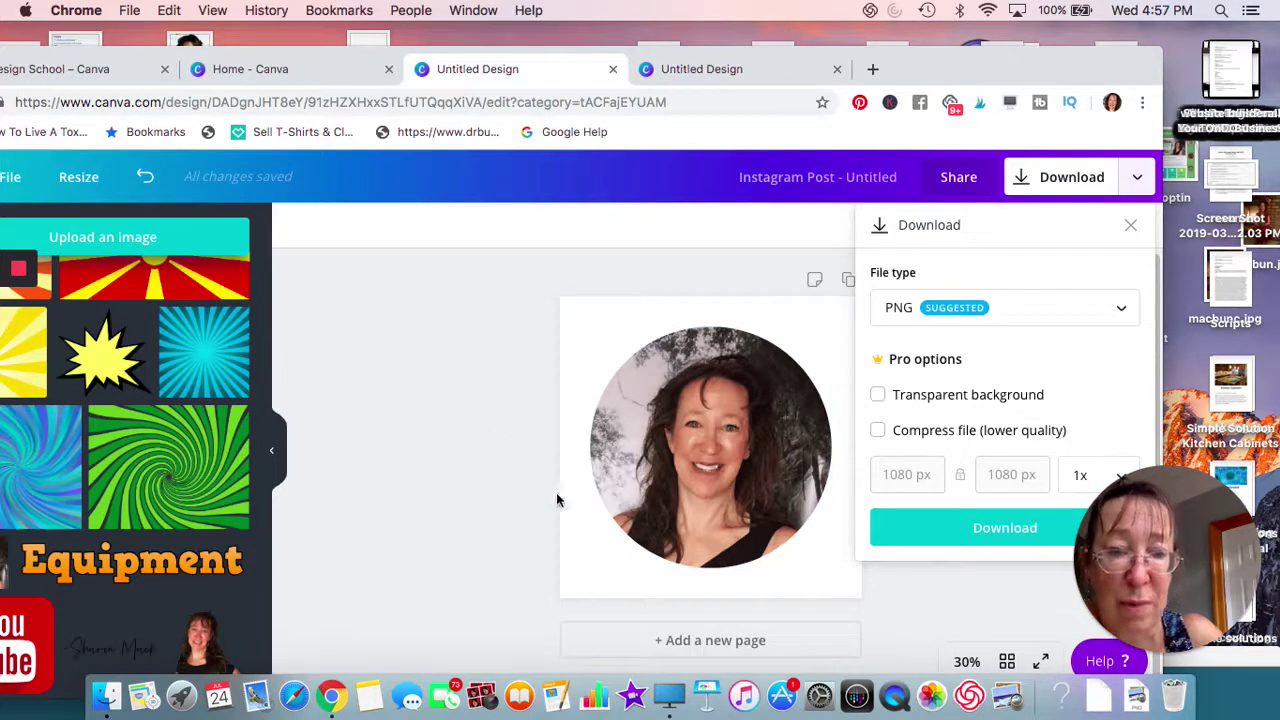
left_click(878, 396)
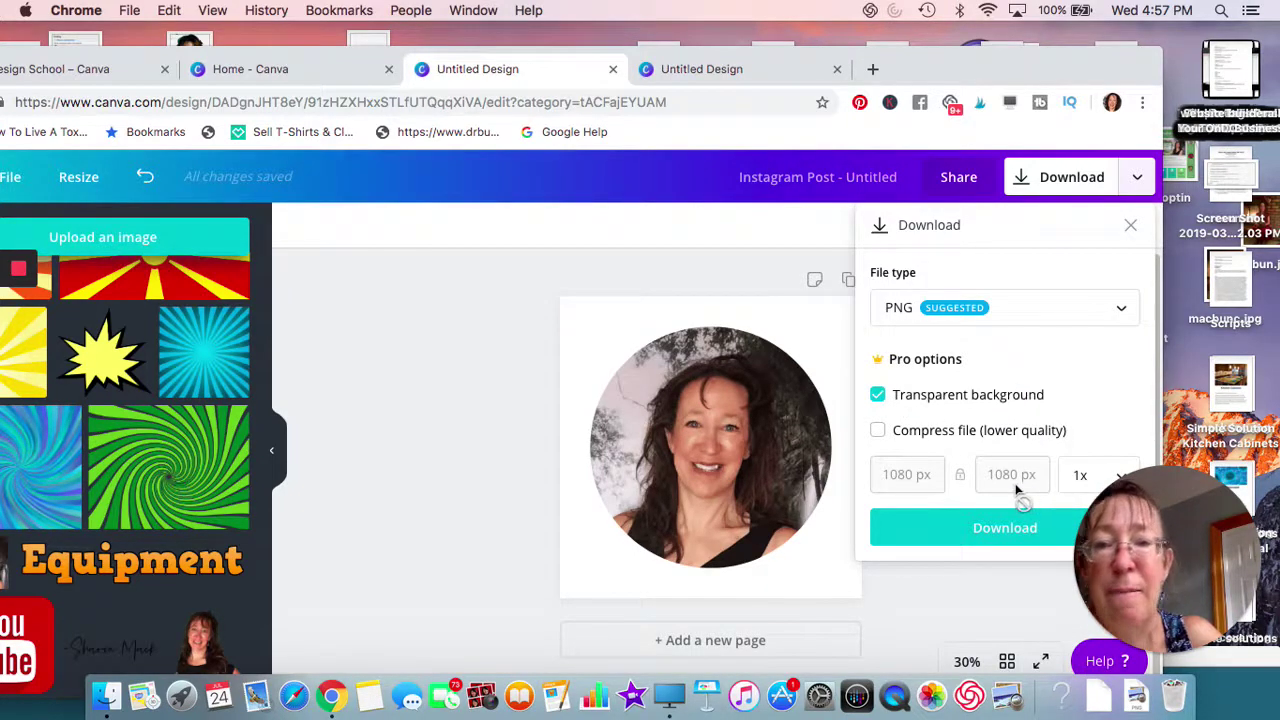
double_click(1090, 67)
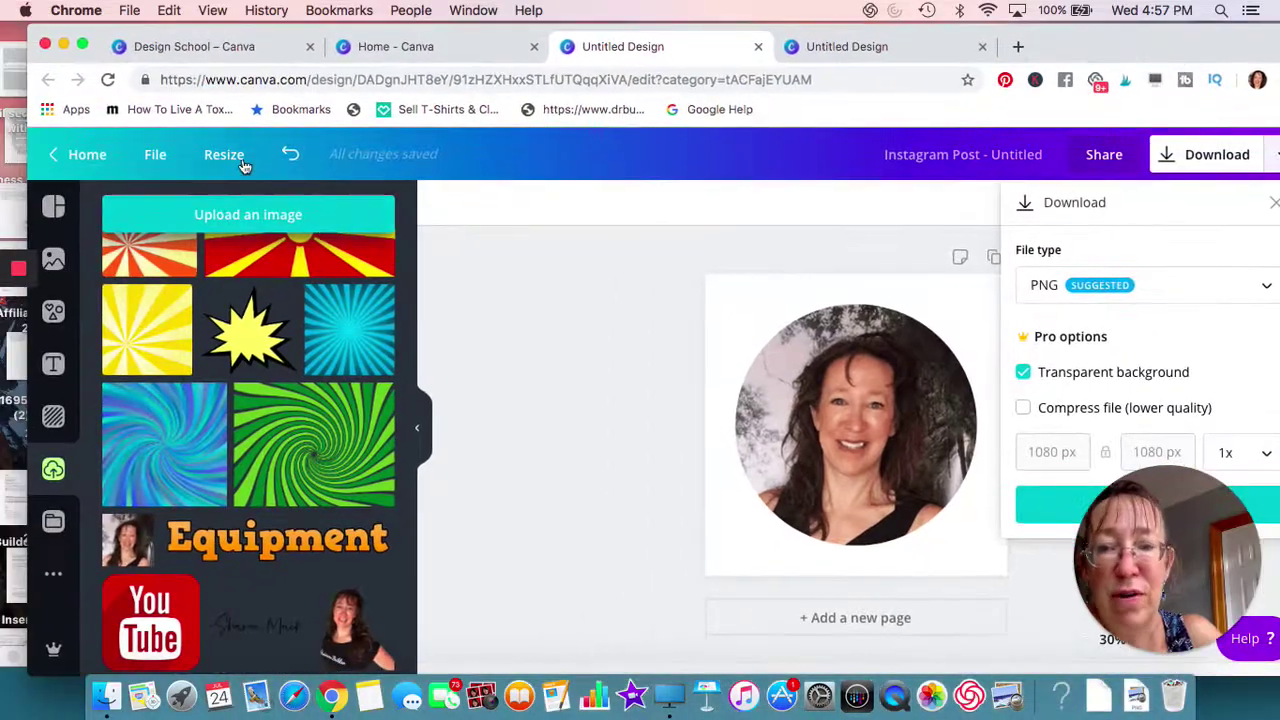
Step: Review the design's file options and the editing options available for the framed portrait photo
left_click(152, 158)
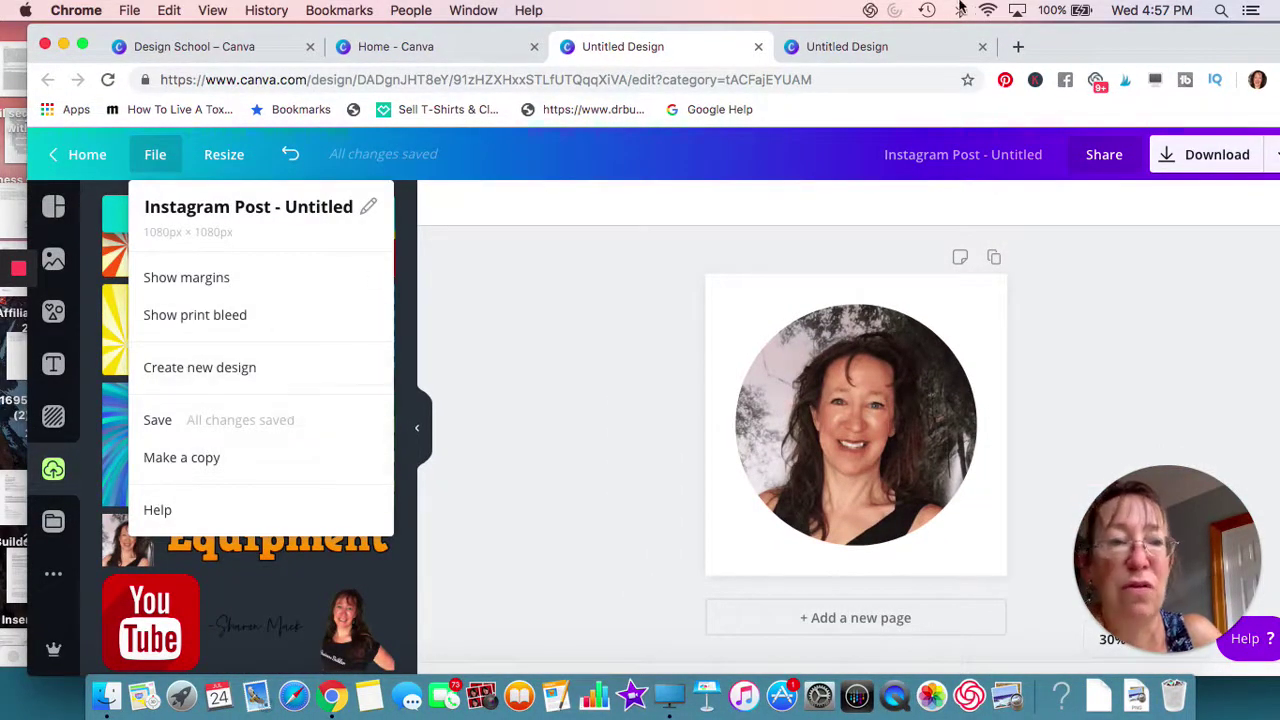
left_click_drag(1049, 43, 962, 53)
left_click(872, 382)
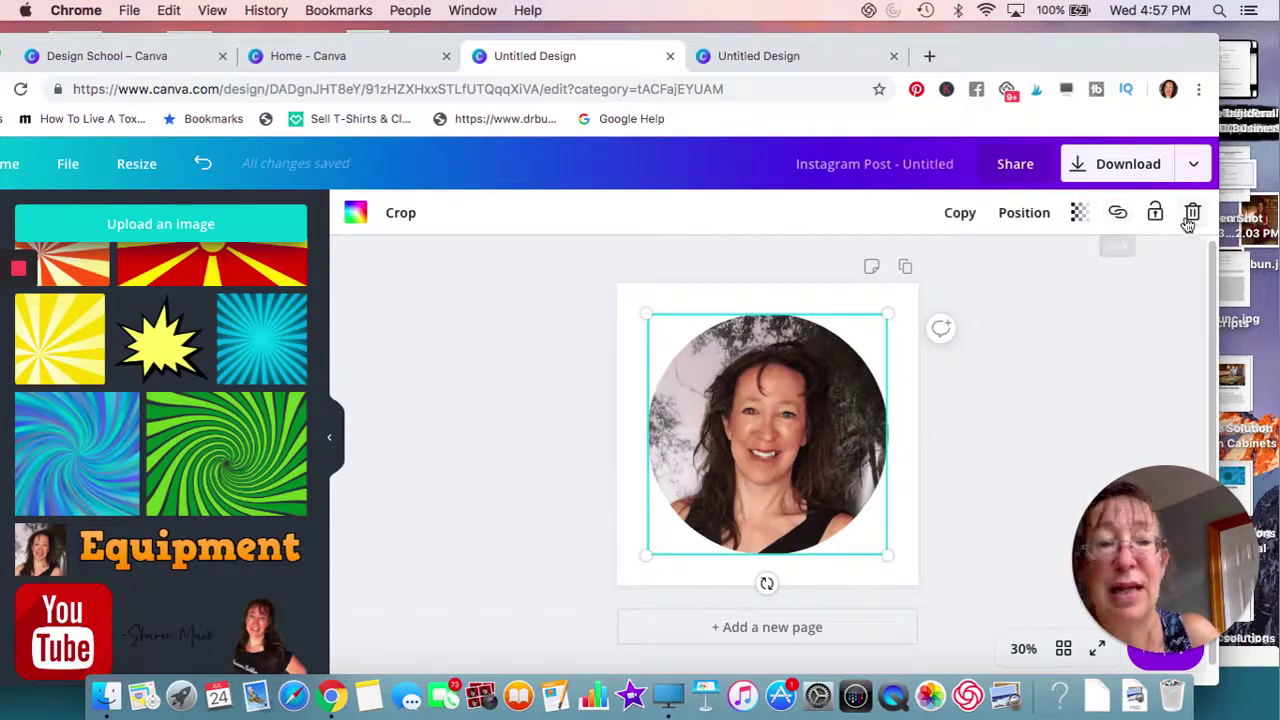
left_click_drag(1050, 56, 1081, 63)
left_click(1053, 293)
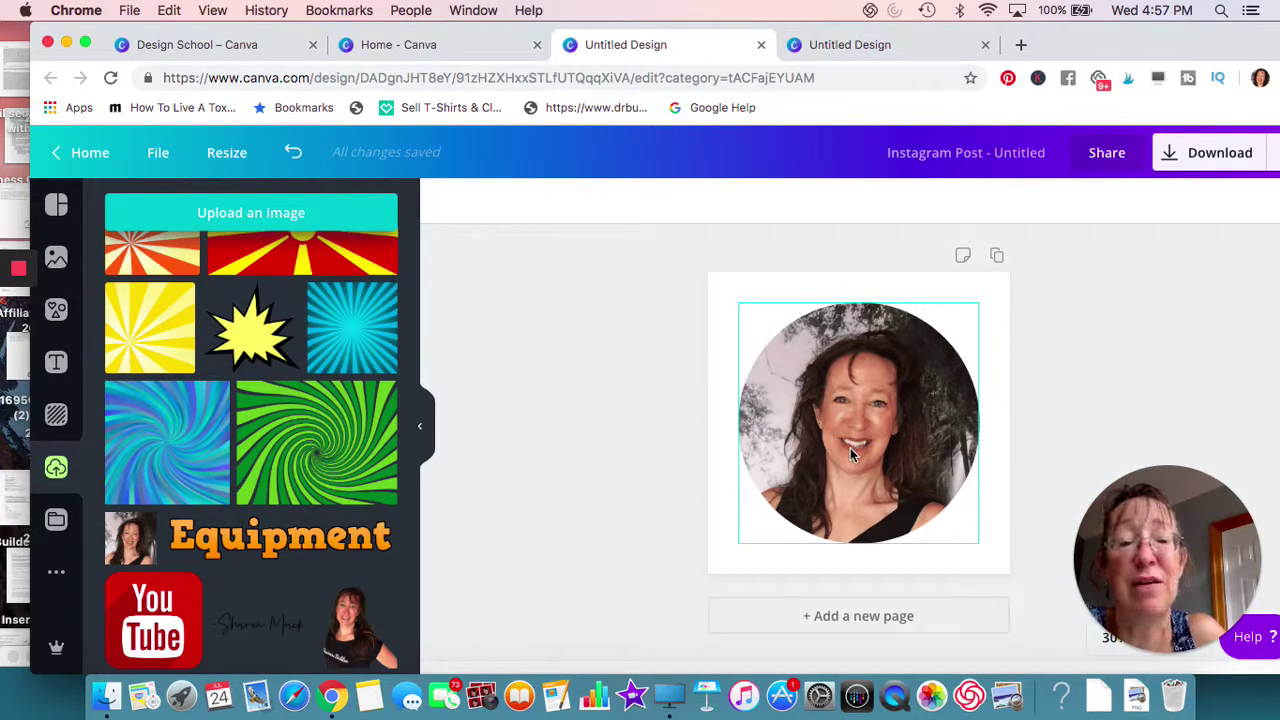
left_click(691, 516)
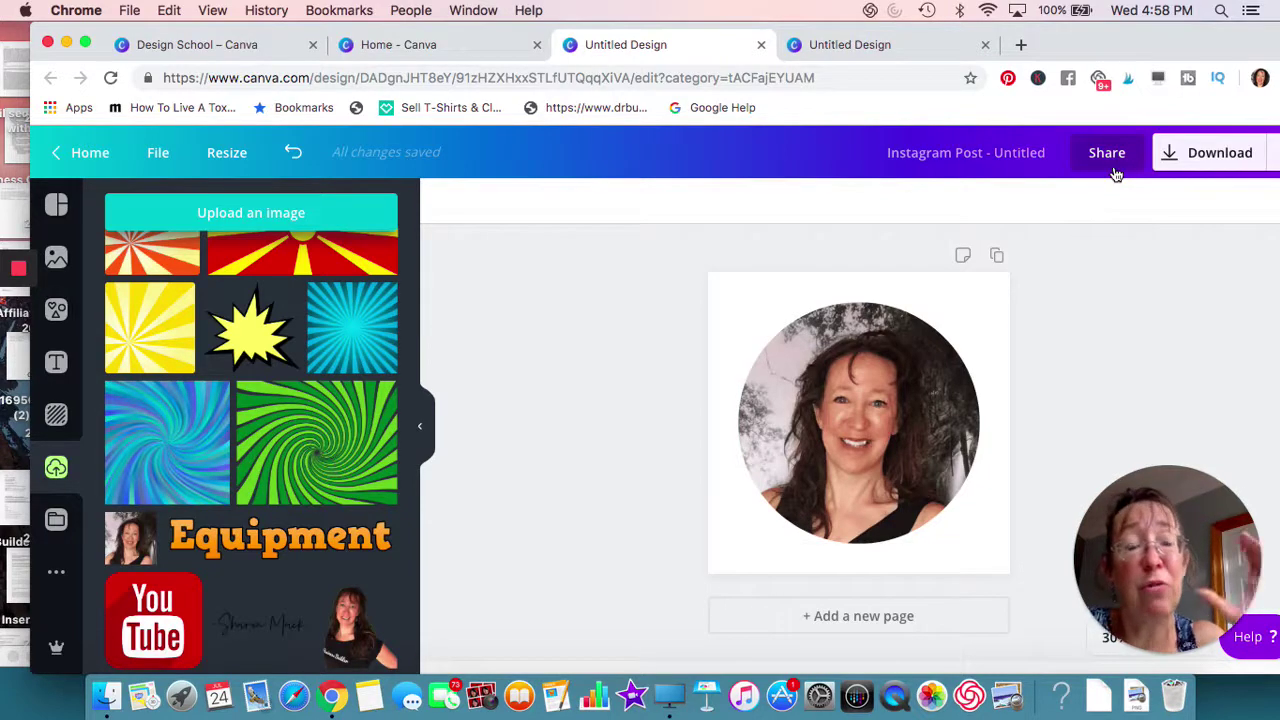
Step: Enable a transparent background in the PNG download settings and review the other available file types
left_click(1165, 153)
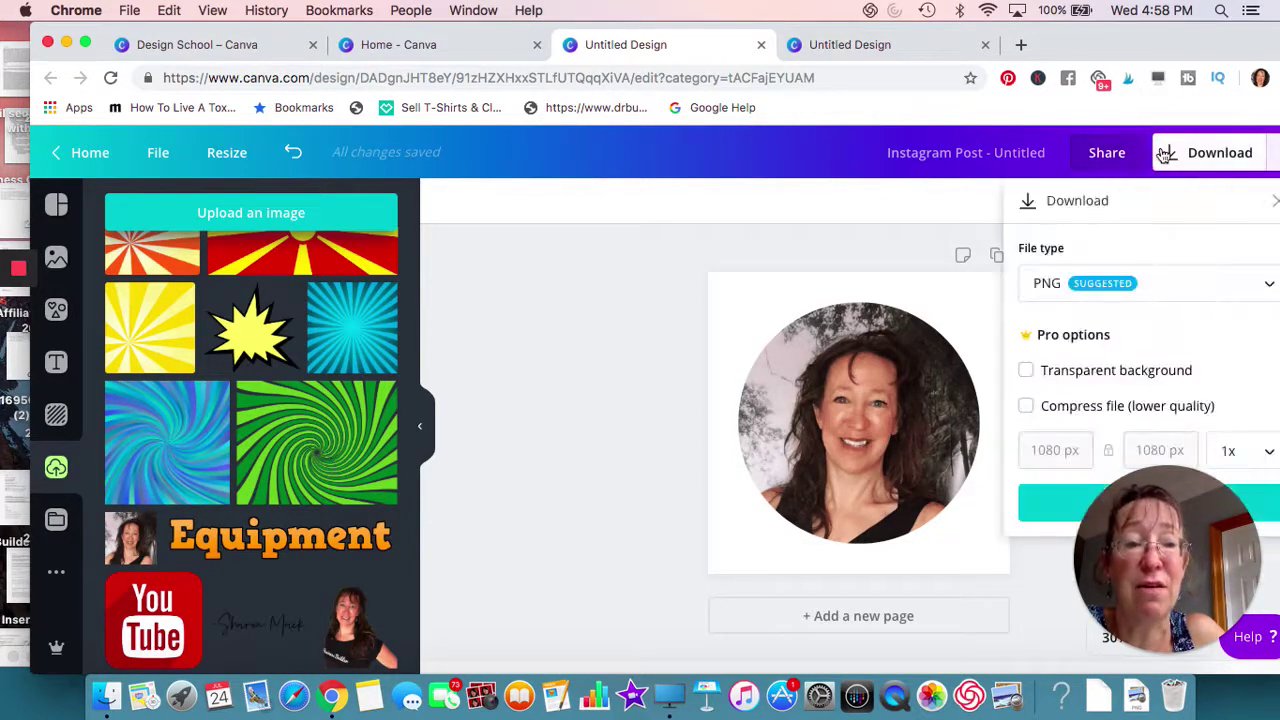
left_click(1027, 371)
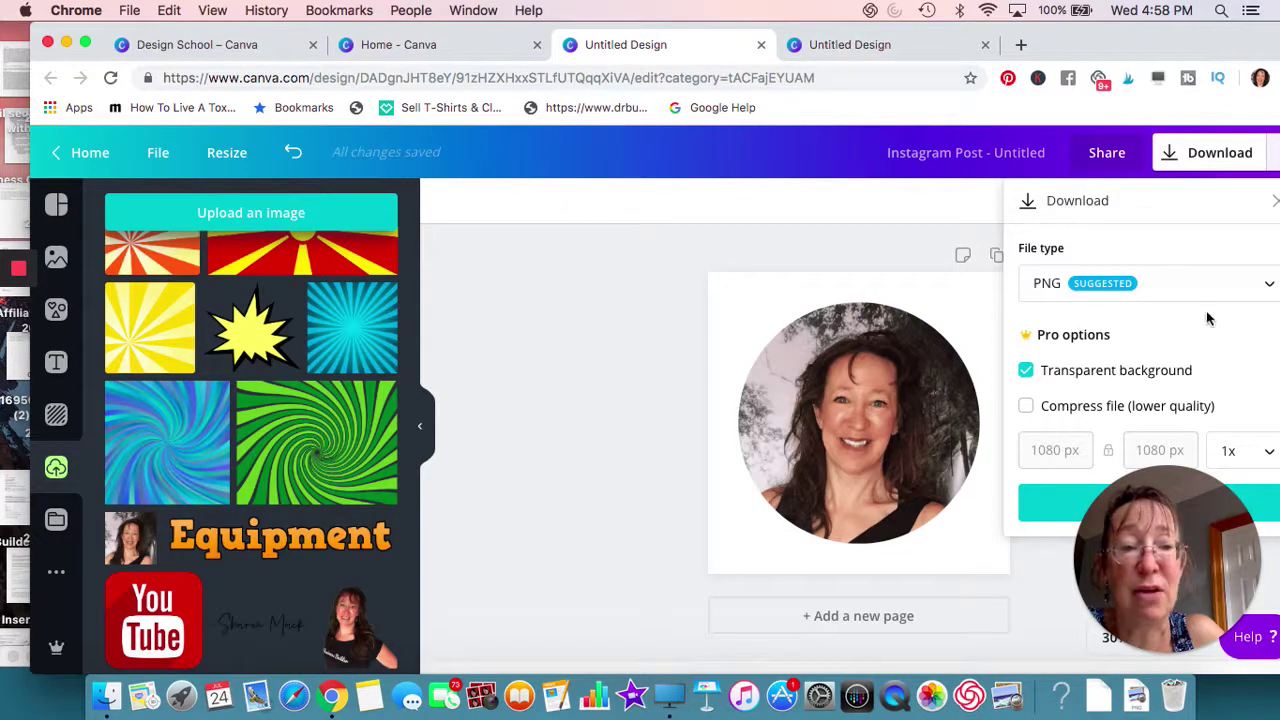
left_click(1268, 290)
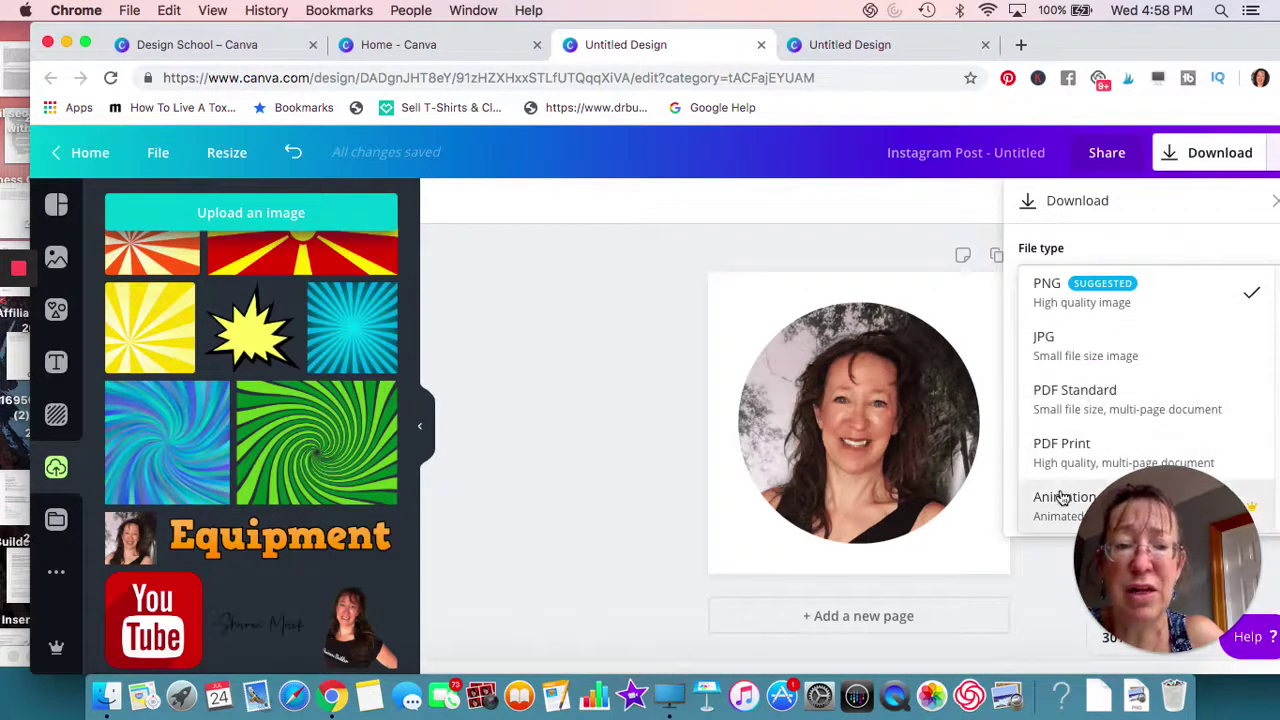
left_click(888, 255)
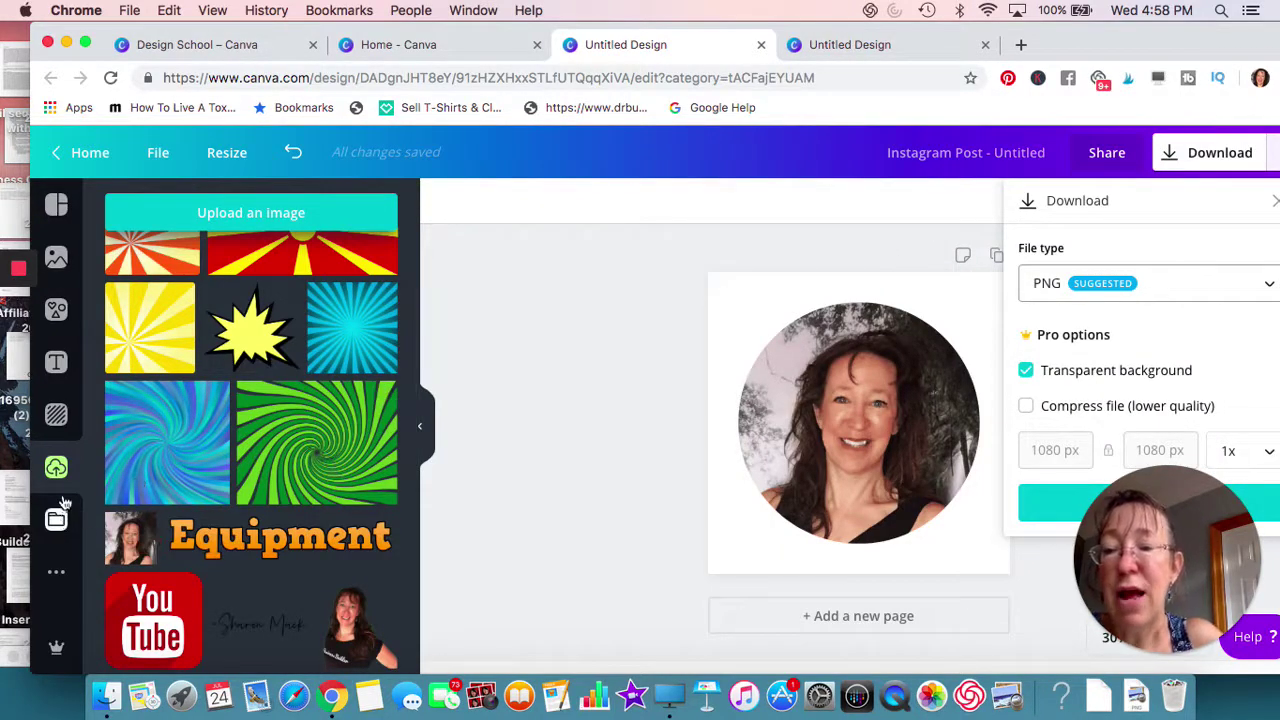
Step: Browse the Elements library's categories, from grids, charts and frames through icons and social media to travel and maps
left_click(57, 311)
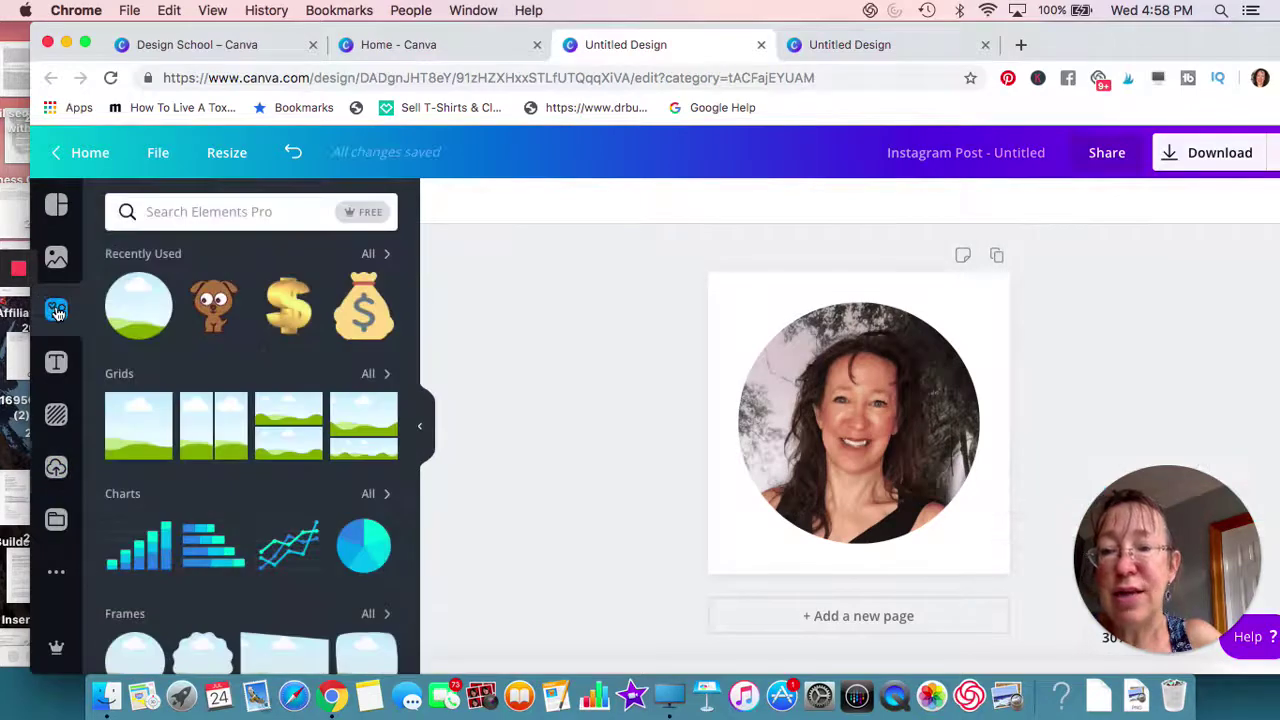
scroll(184, 427, "down", 3)
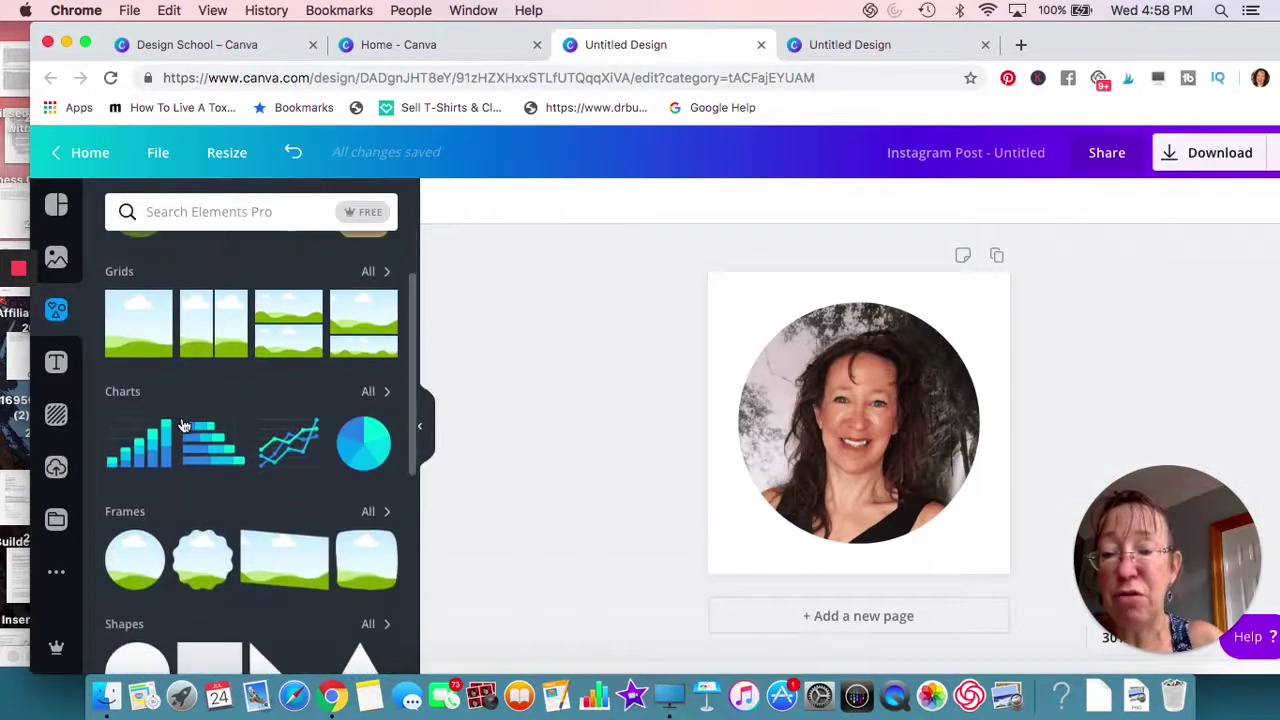
scroll(184, 427, "down", 10)
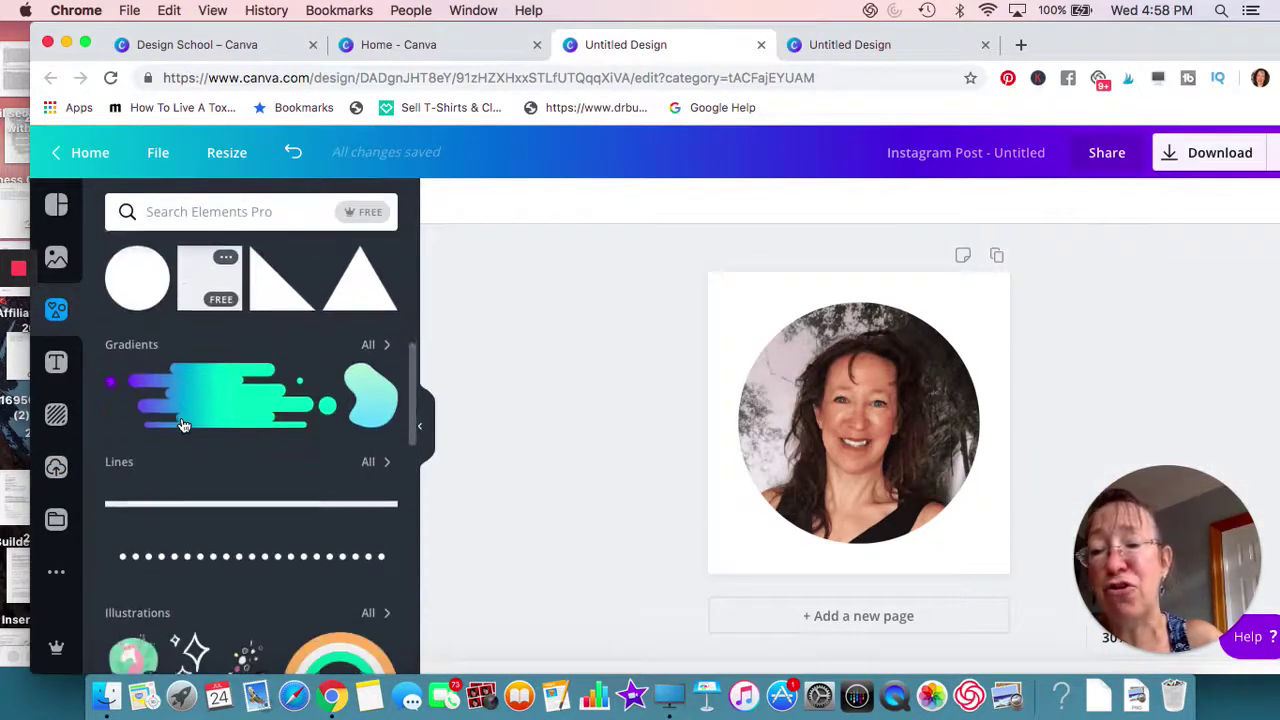
scroll(191, 437, "down", 5)
scroll(193, 432, "down", 6)
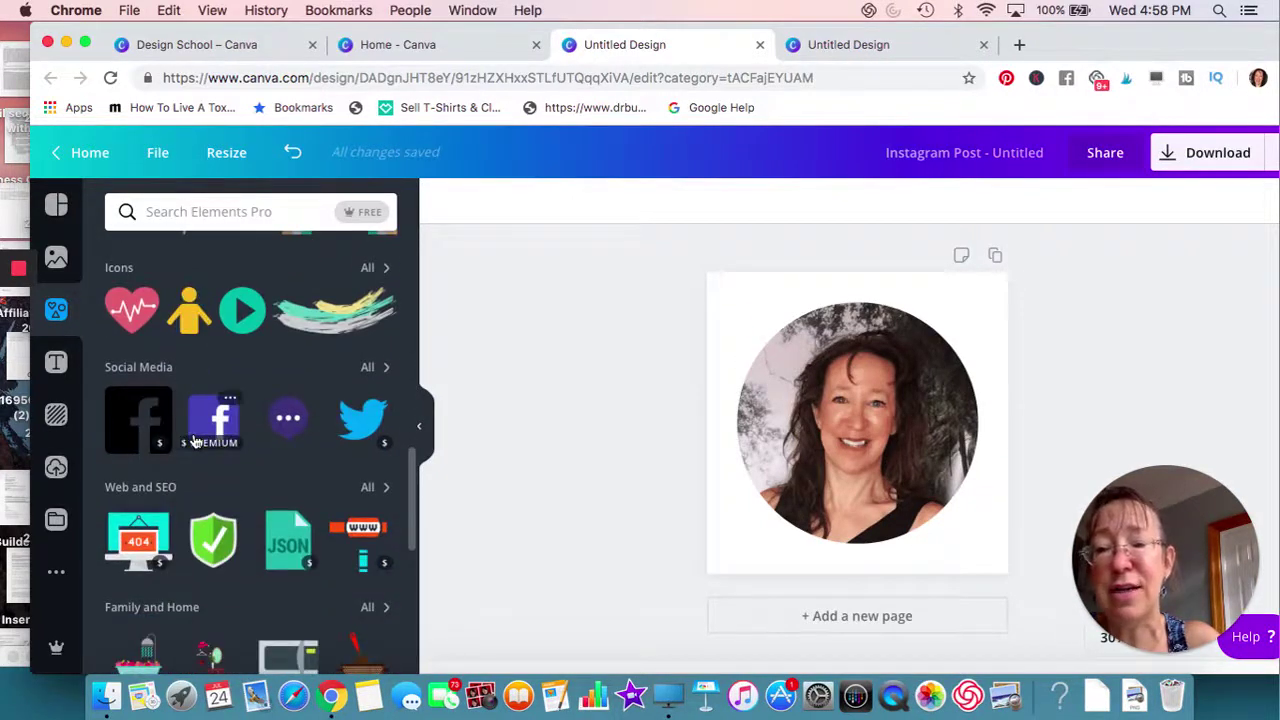
scroll(194, 438, "down", 3)
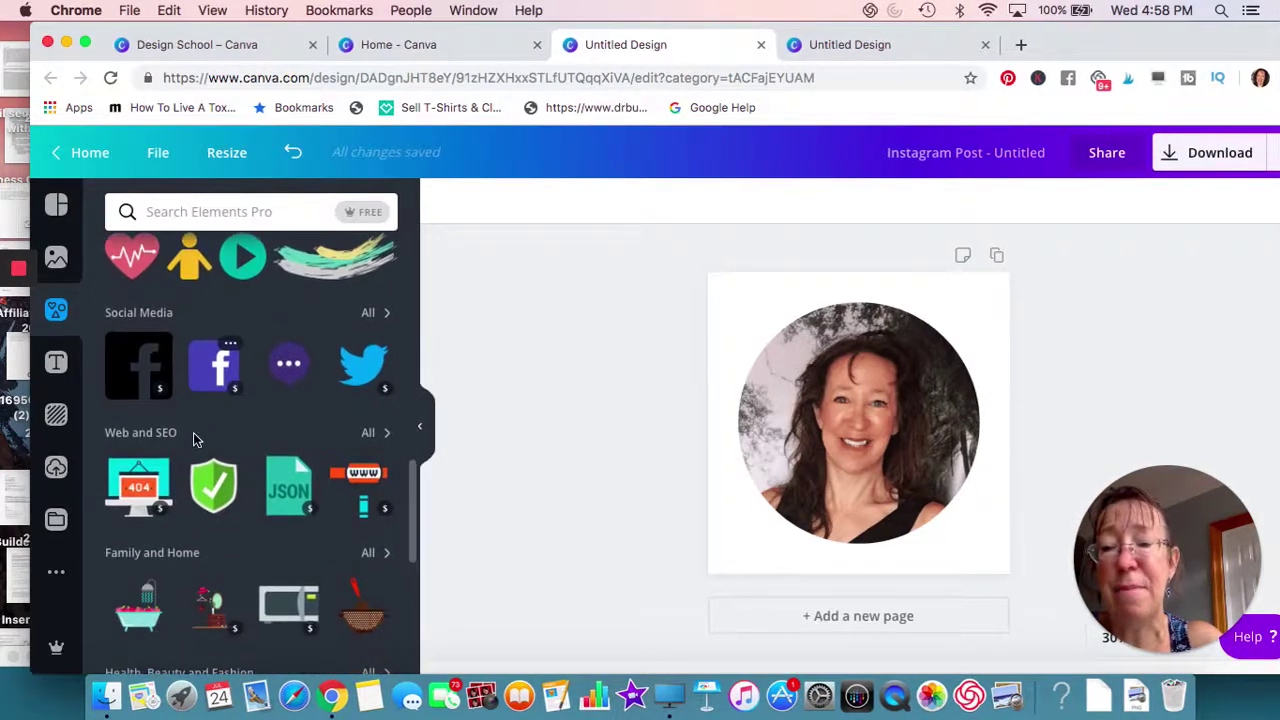
scroll(196, 441, "down", 7)
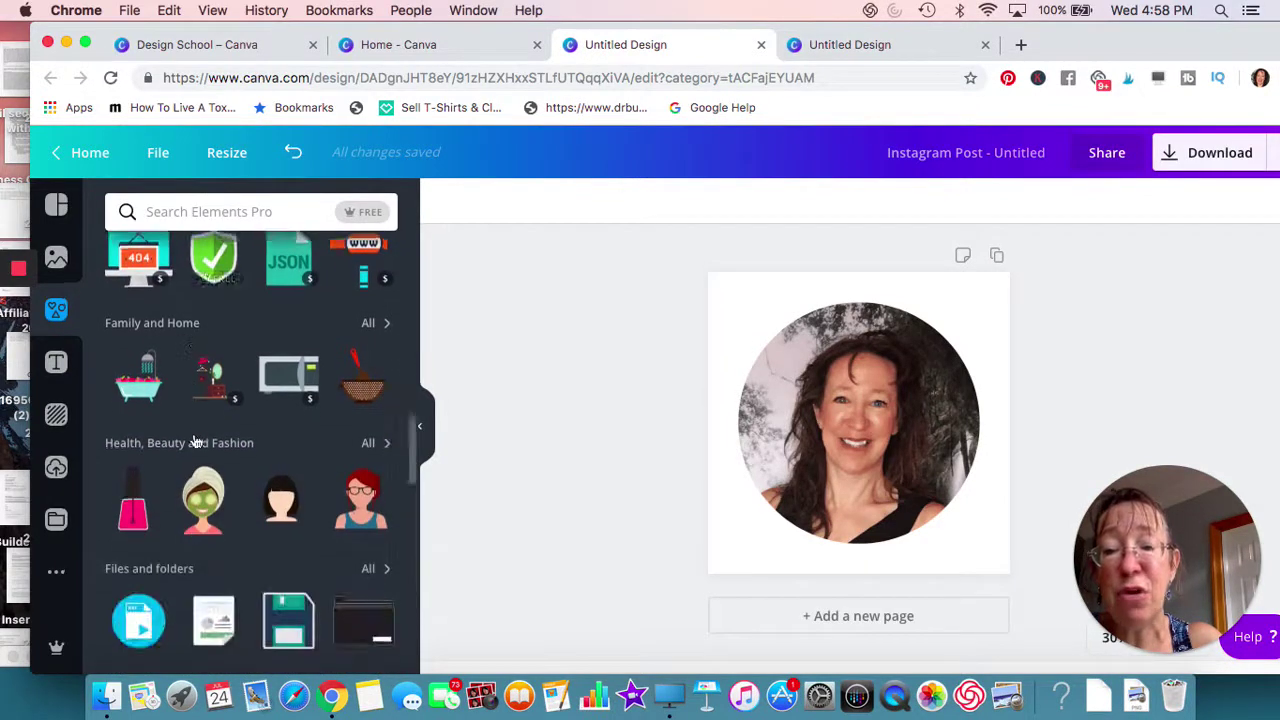
scroll(196, 441, "down", 2)
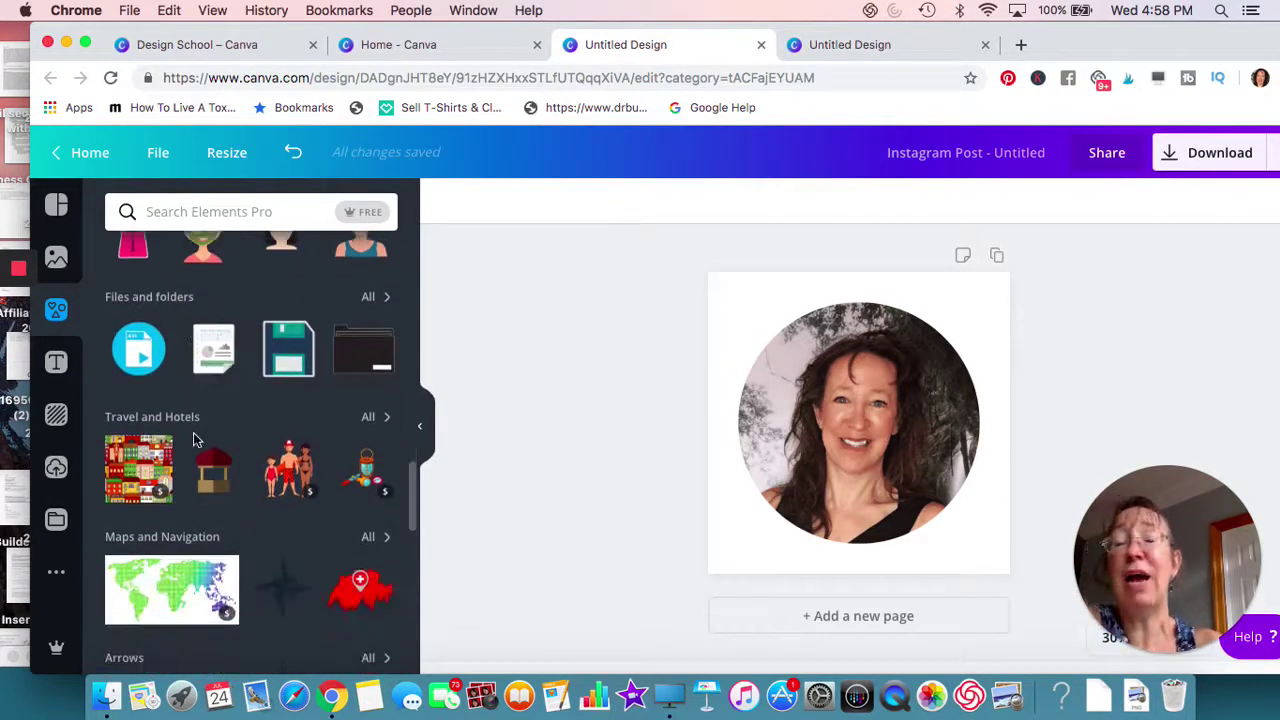